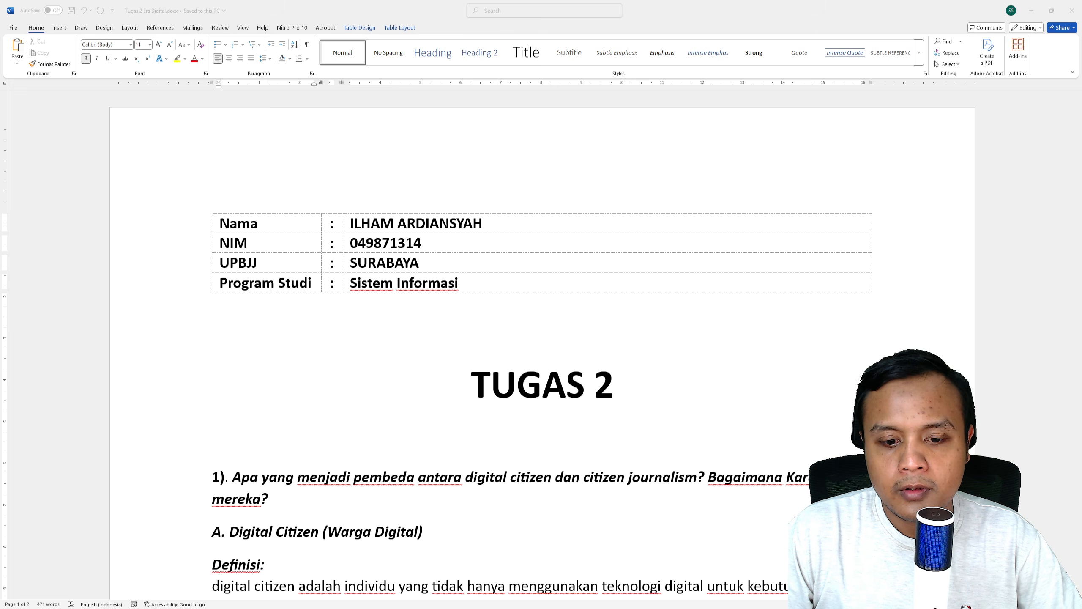
scroll(541, 341, down, 10)
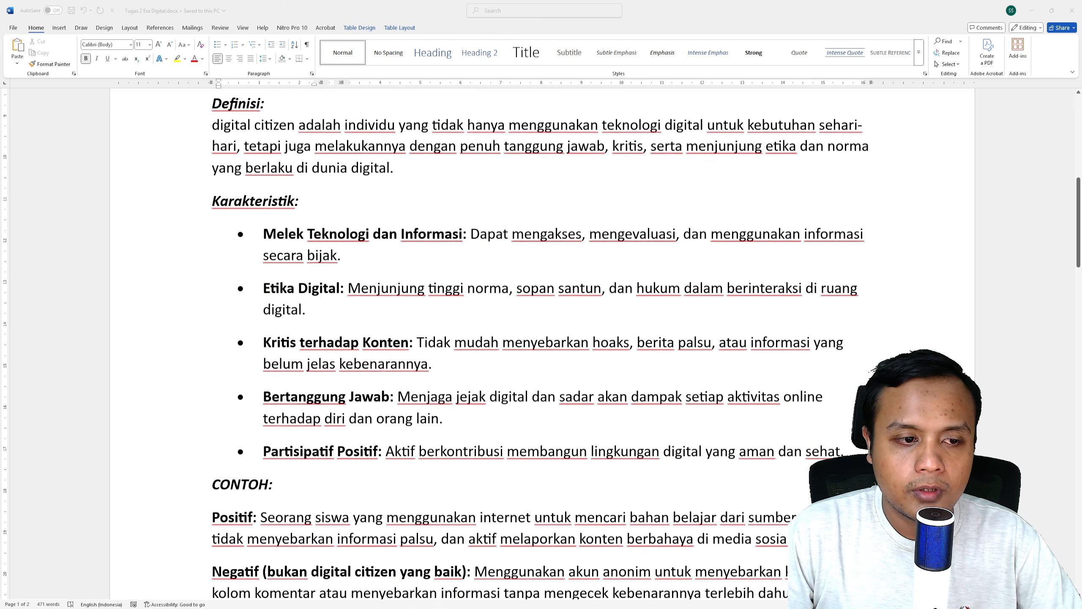
scroll(541, 342, up, 10)
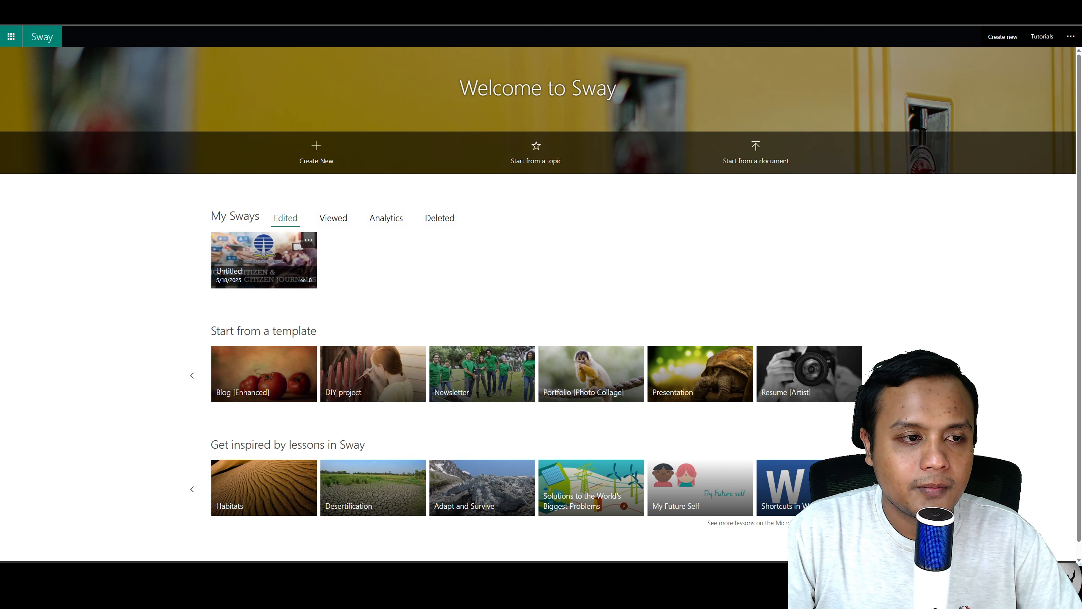
Step: Create a new Sway and drop an image onto the title card's background
click(316, 152)
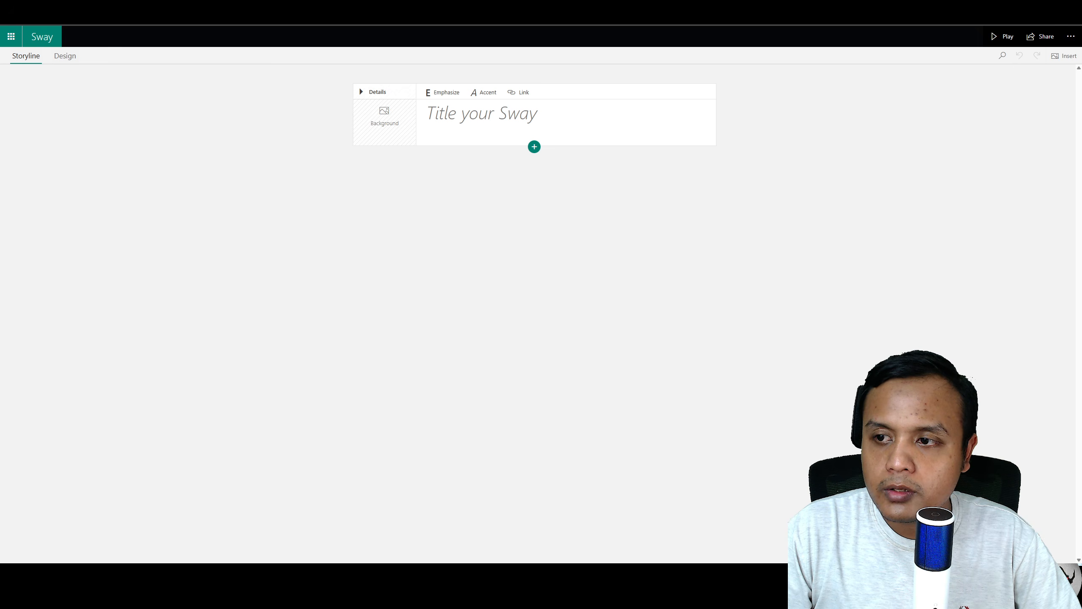
drag(524, 560, 384, 119)
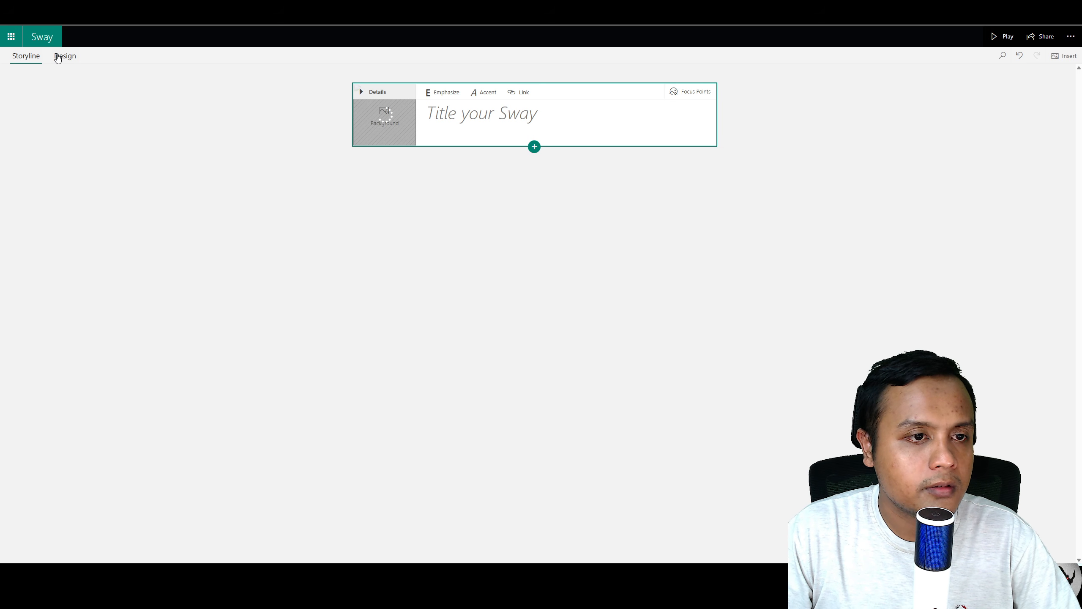
Step: Add an image card below the title and search the content sources for "digital citizen"
click(537, 149)
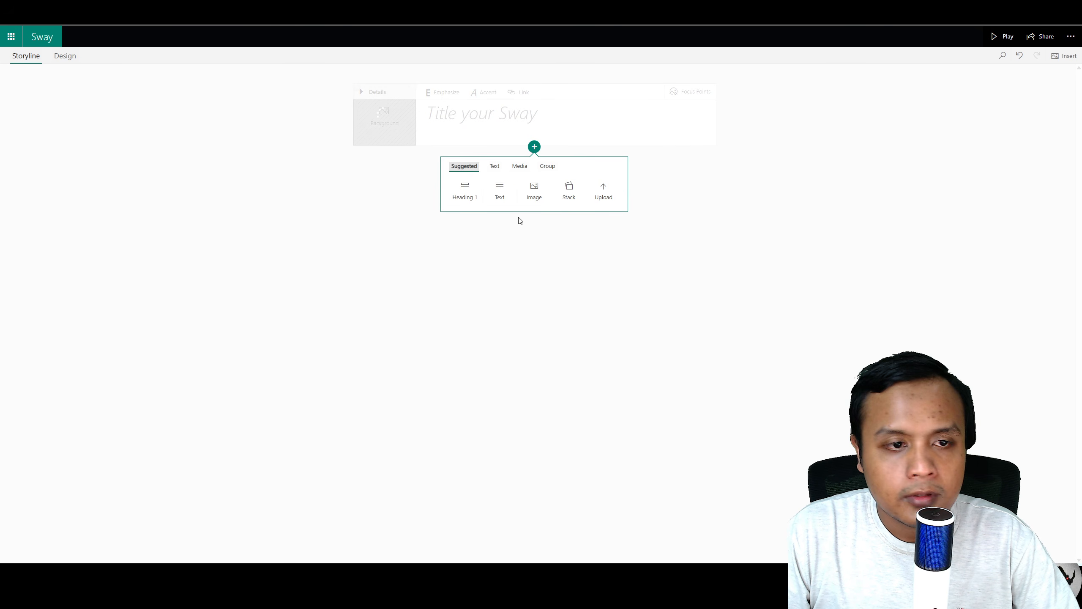
click(534, 193)
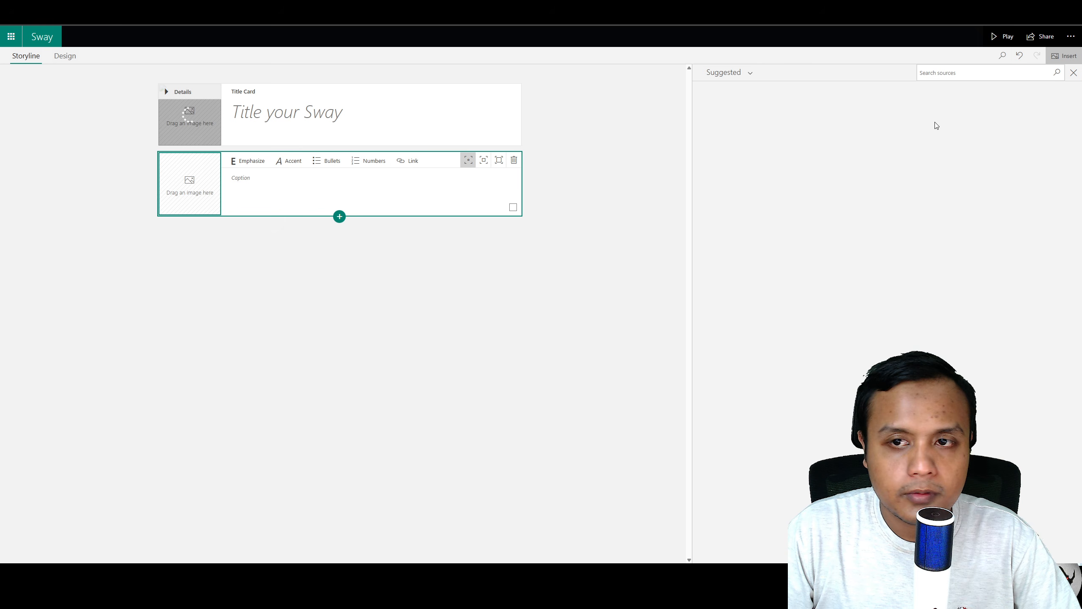
click(985, 72)
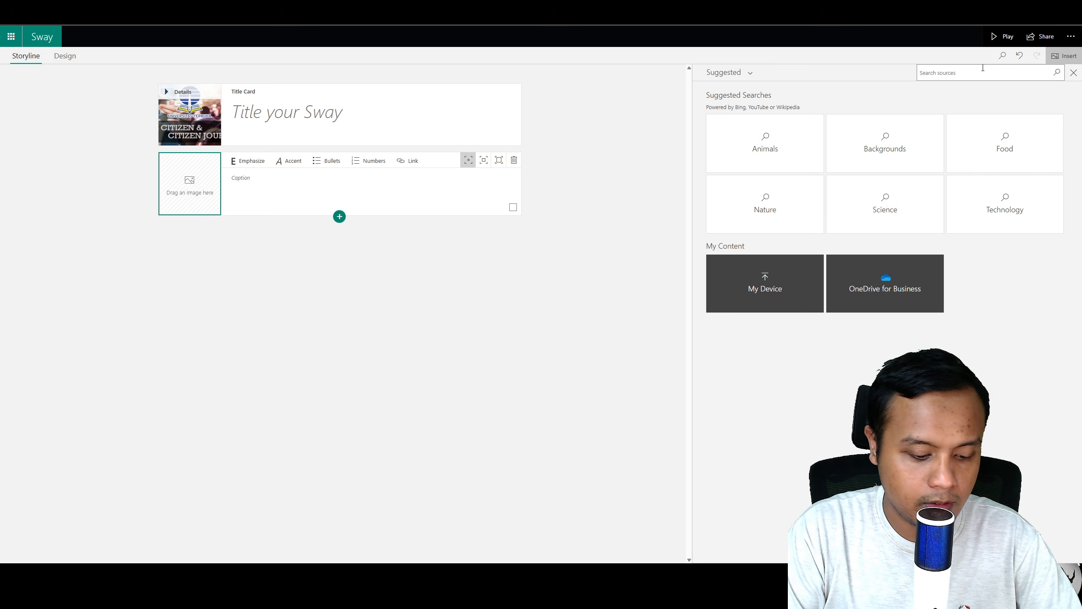
text(digital)
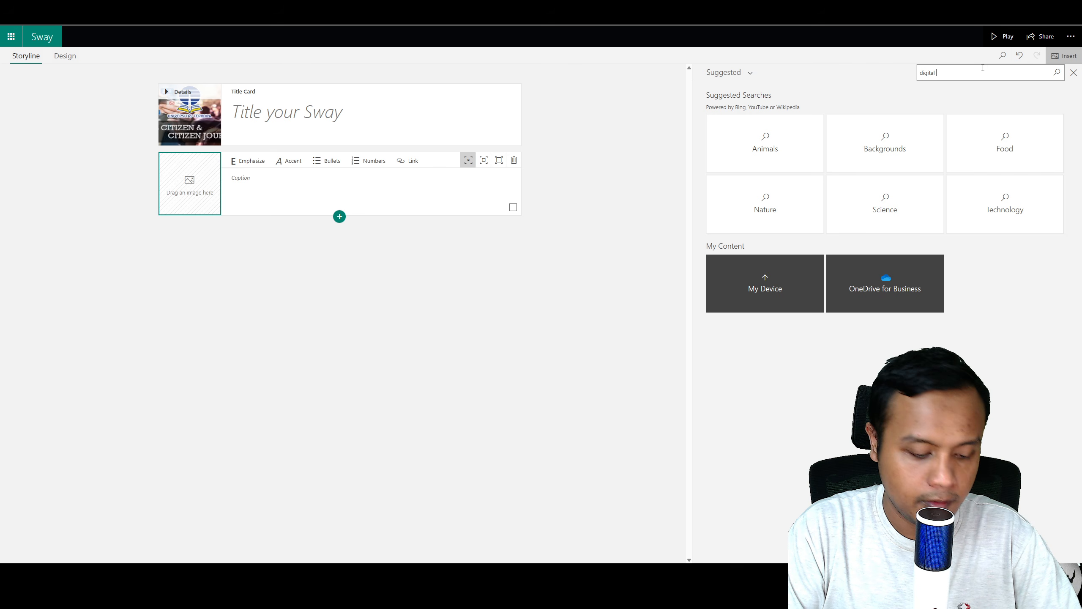
text( citizen)
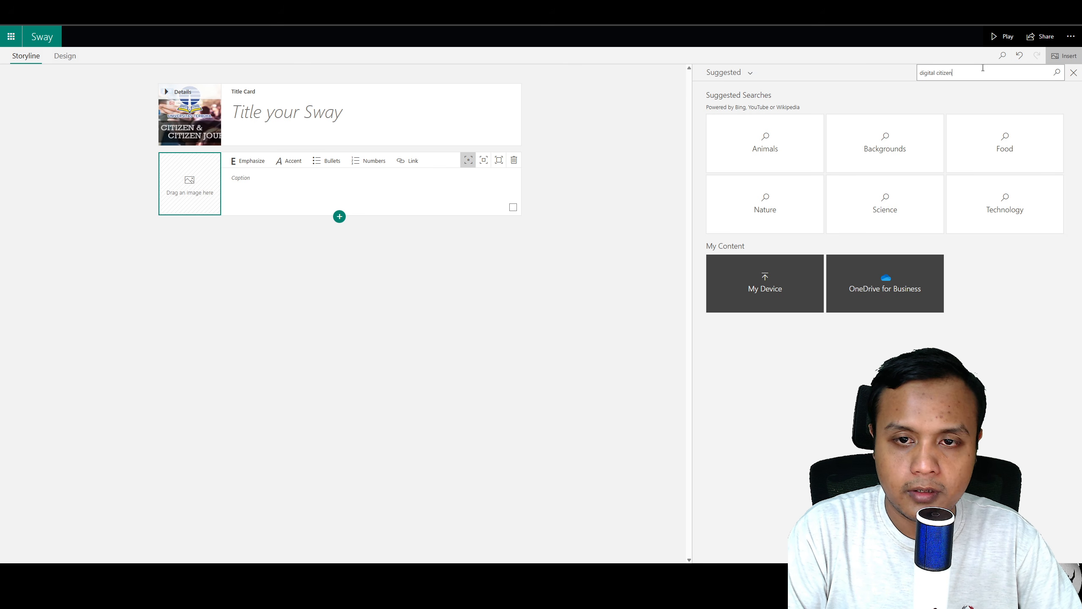
key(Return)
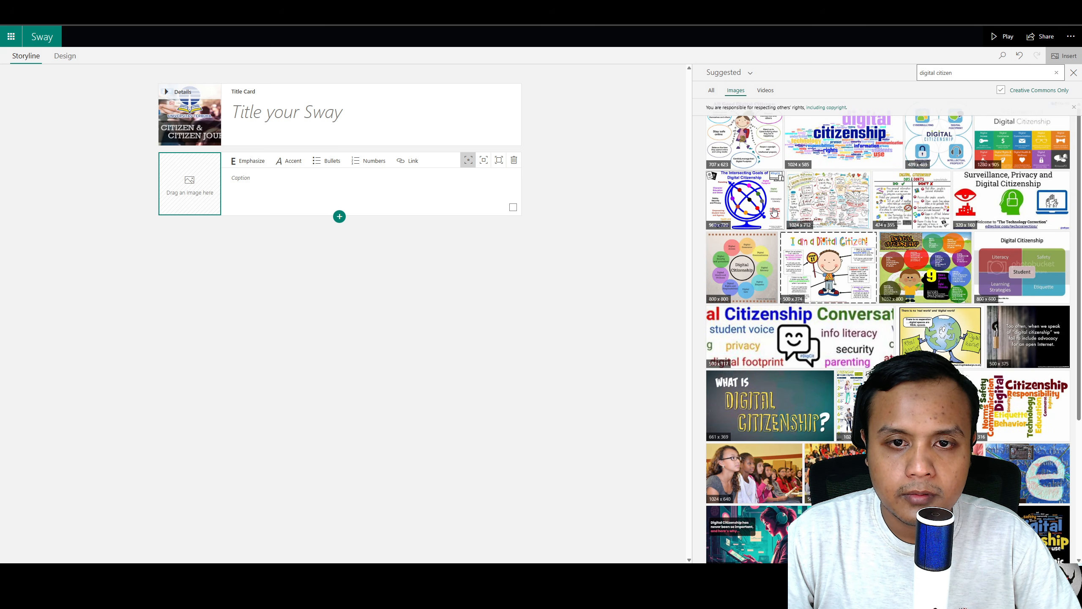
Step: Place a Digital Citizenship image into the new image card
scroll(885, 273, down, 4)
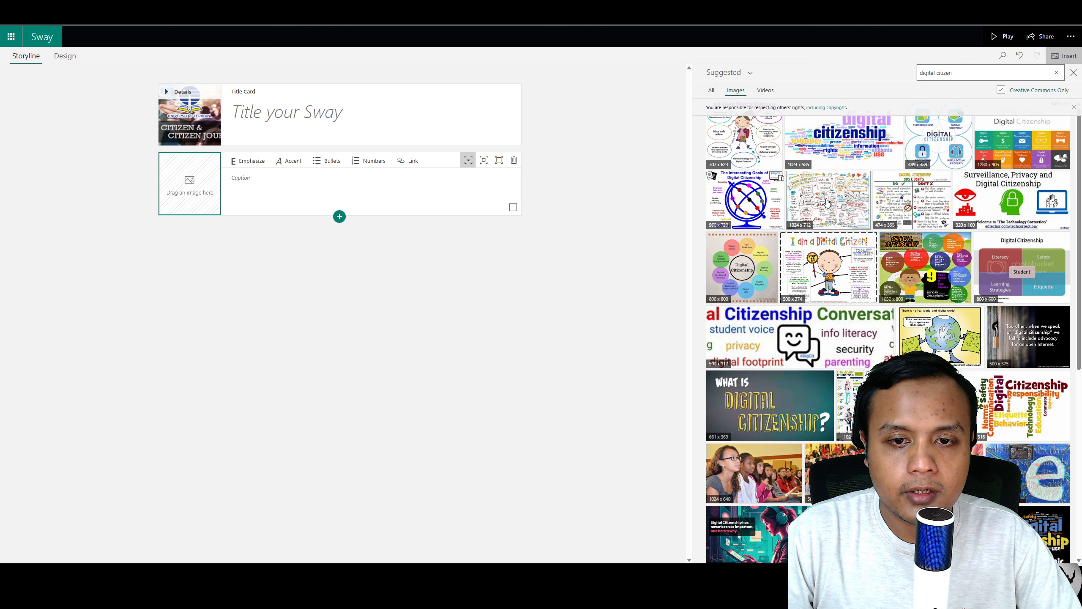
drag(822, 206, 184, 189)
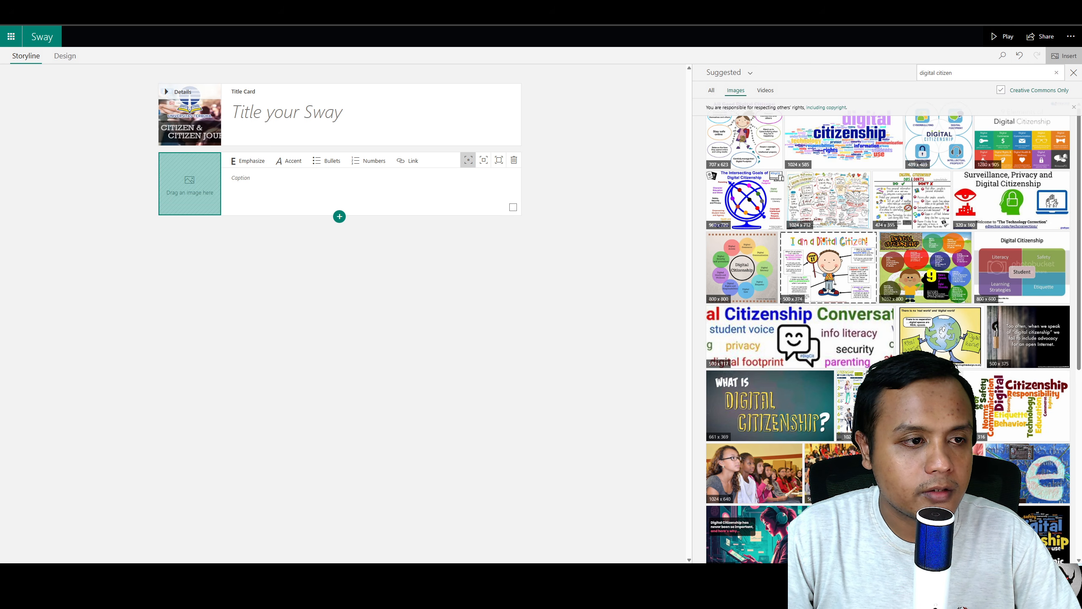
drag(190, 186, 190, 186)
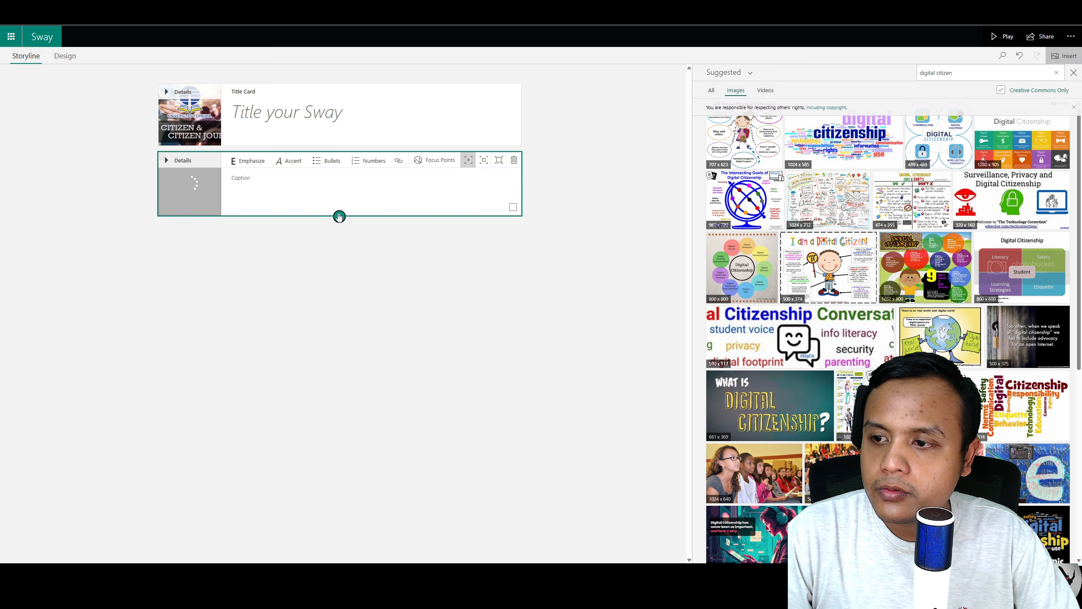
Step: Add a Heading 1 card and paste the digital citizen definition text into it
click(339, 216)
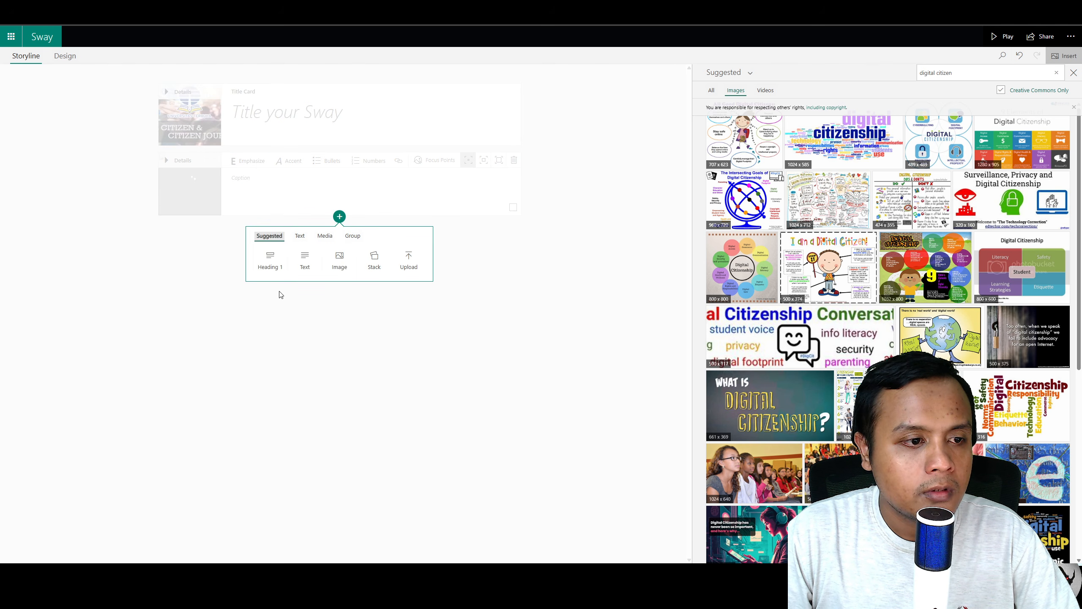
click(269, 259)
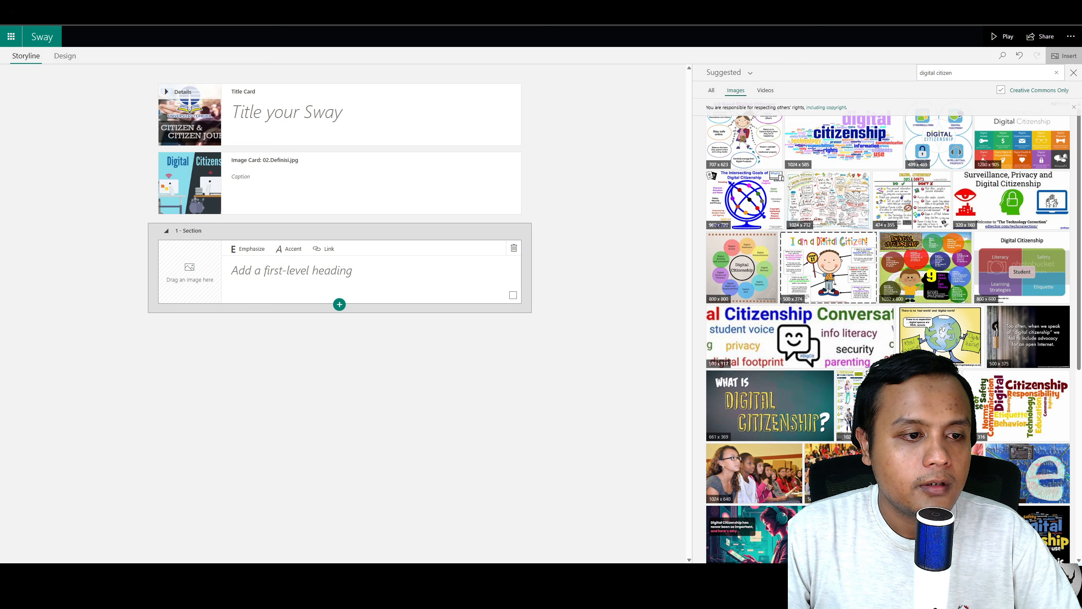
click(336, 270)
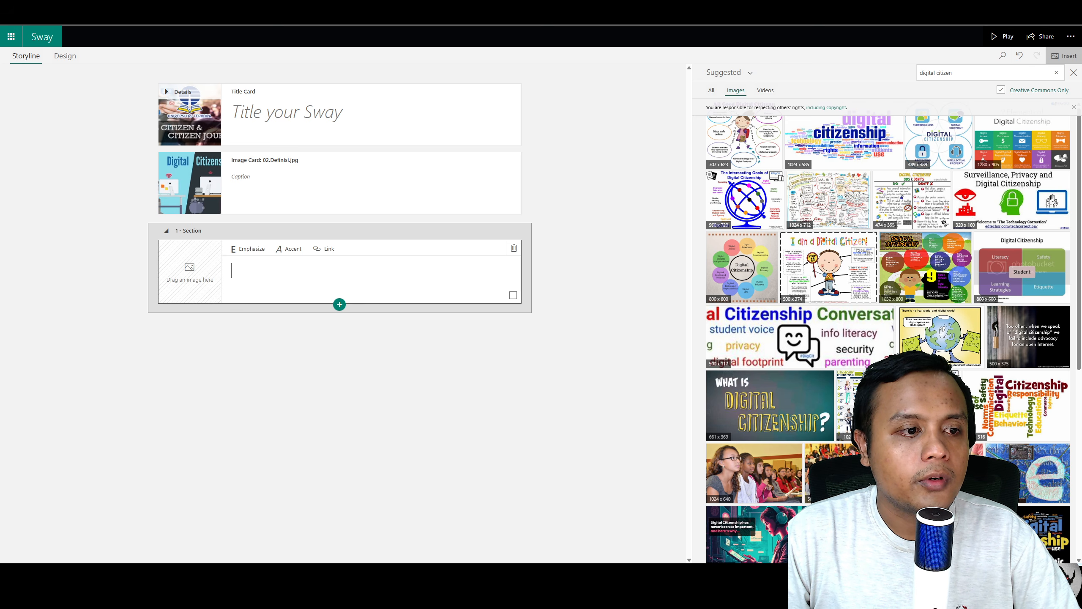
text(Definisi: digital citizen adalah individu yang tidak hanya menggunakan teknologi digital untuk kebutuhan sehari-hari, tetapi juga melakukannya dengan penuh tanggung jawab, kritis, serta menjunjung etika dan norma yang berlaku di dunia digital.)
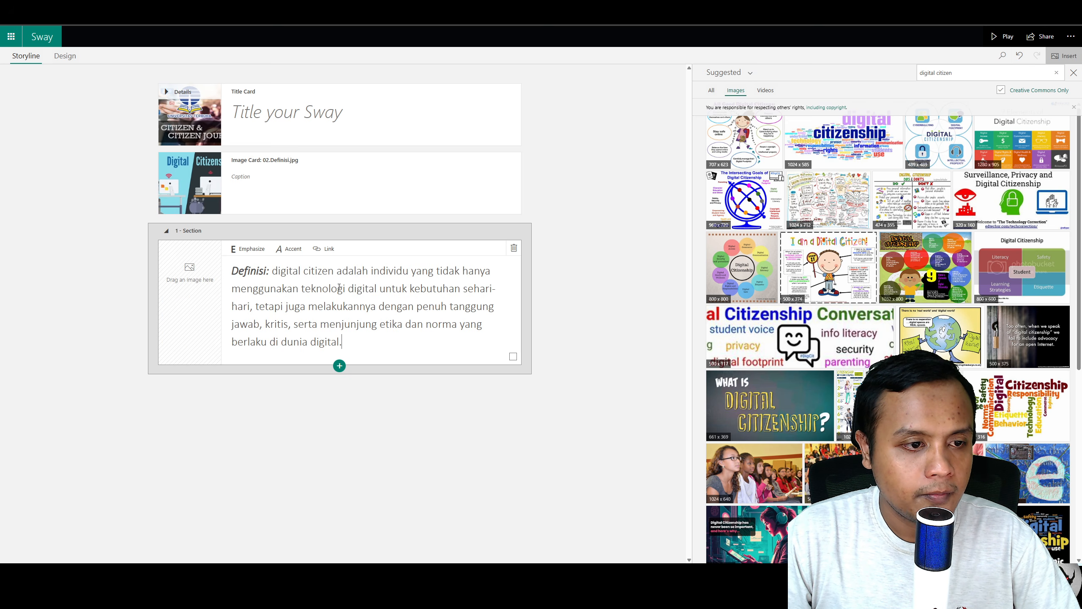
Step: Apply Accent formatting to the entire definition text in the heading card
triple_click(354, 340)
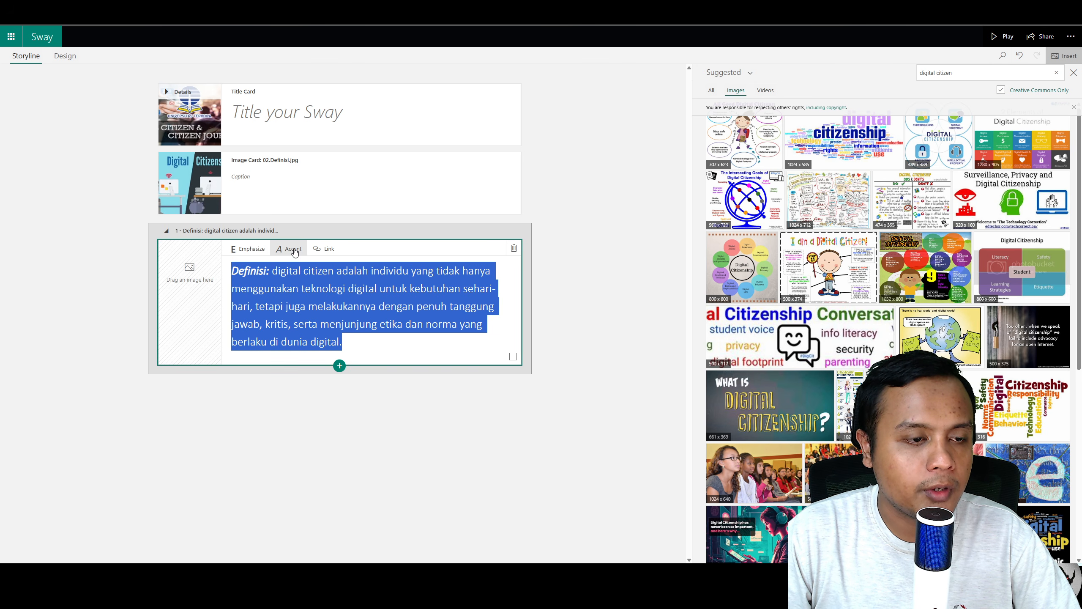
click(294, 251)
click(294, 252)
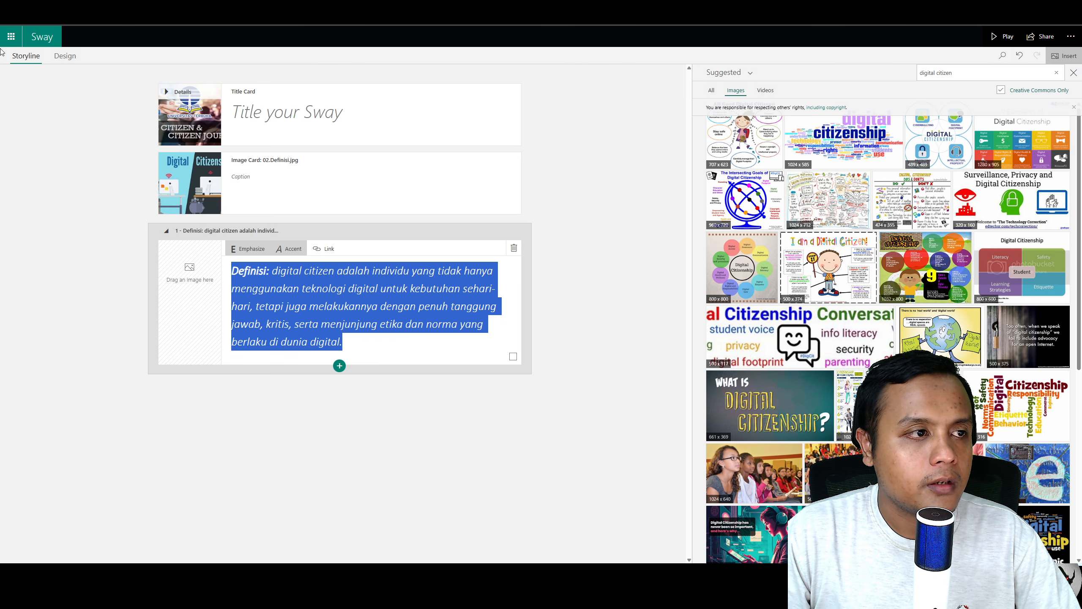
Step: Preview the Sway in the Design view
click(66, 56)
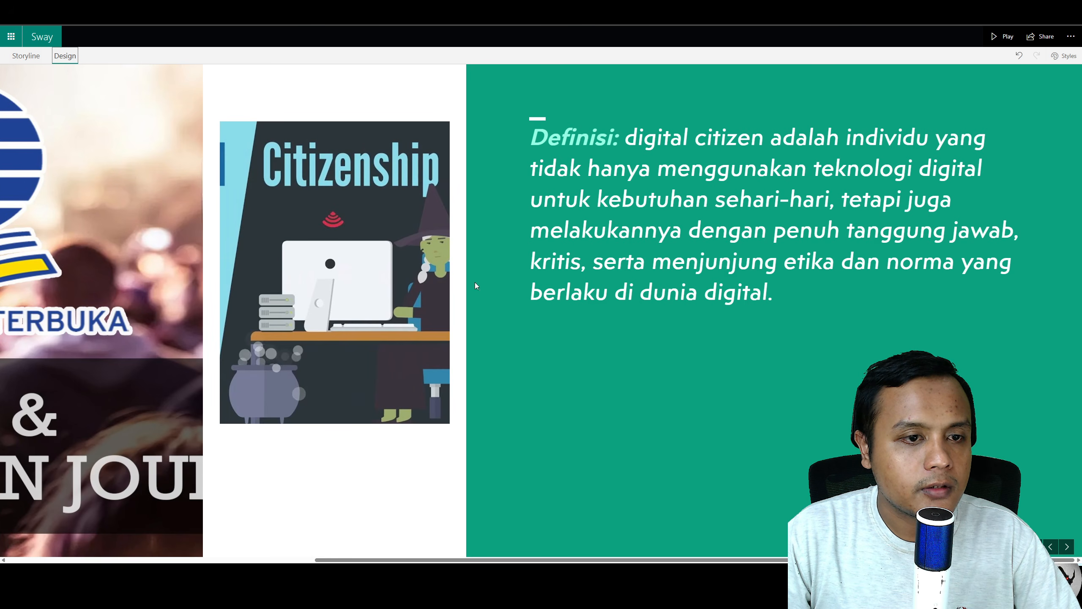
scroll(490, 294, up, 7)
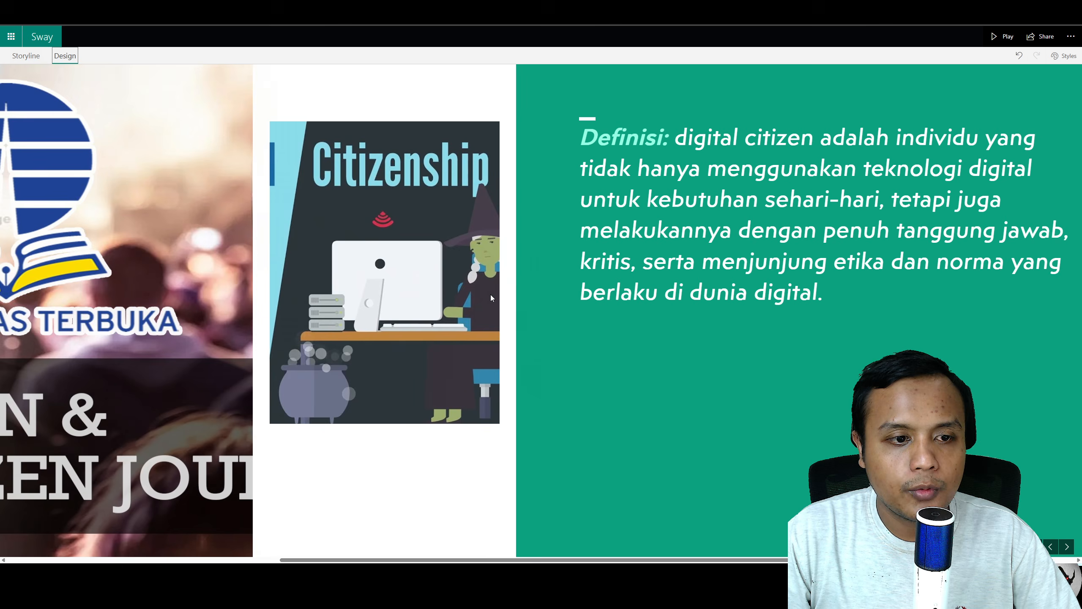
scroll(490, 295, down, 7)
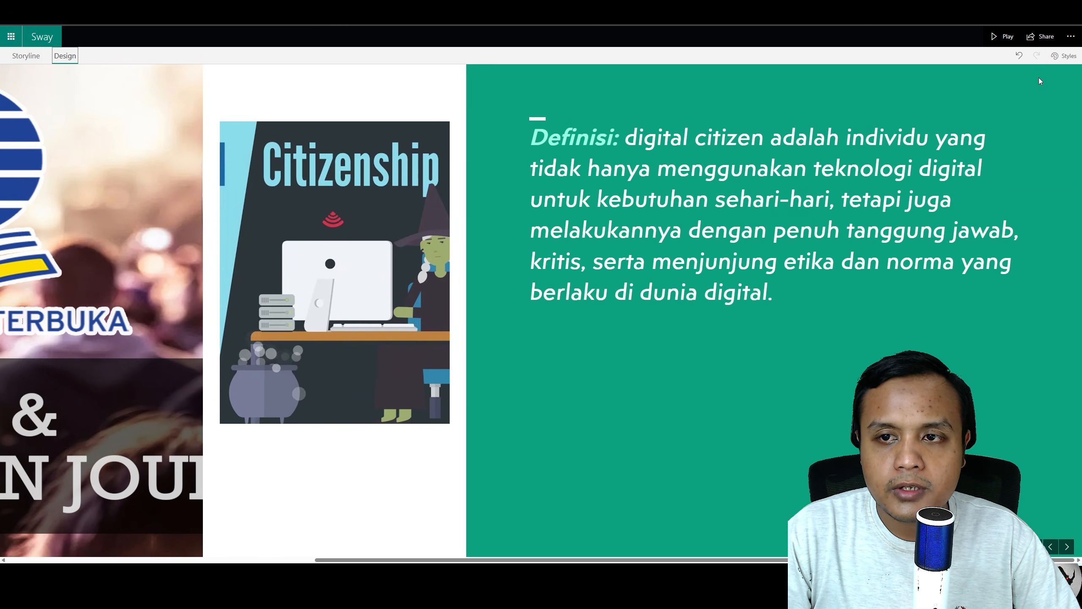
Step: Try the Vertical and then the Horizontal layout in Styles
click(1064, 56)
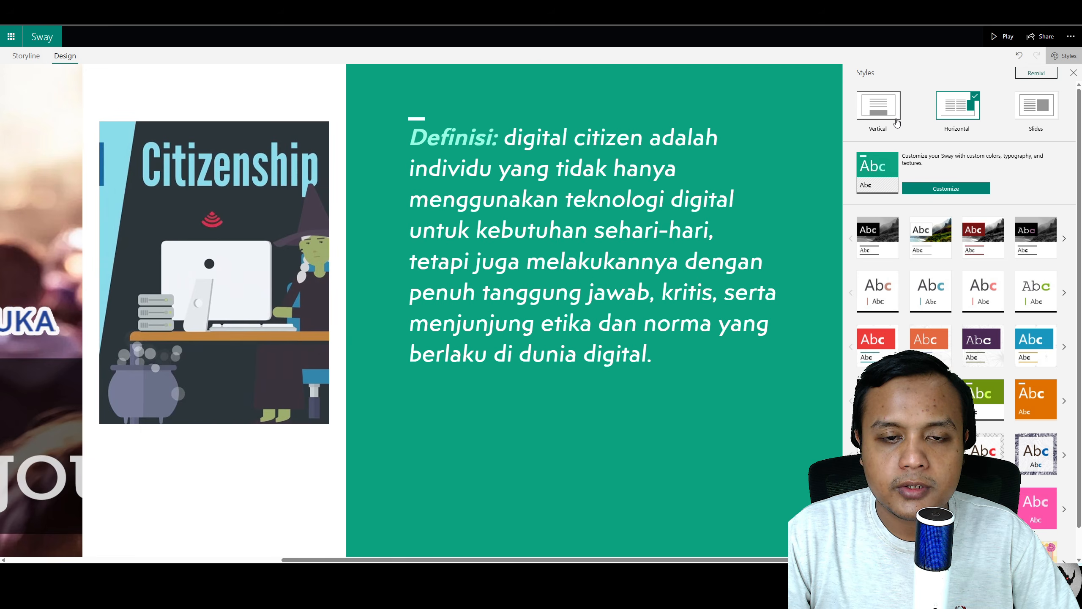
click(897, 123)
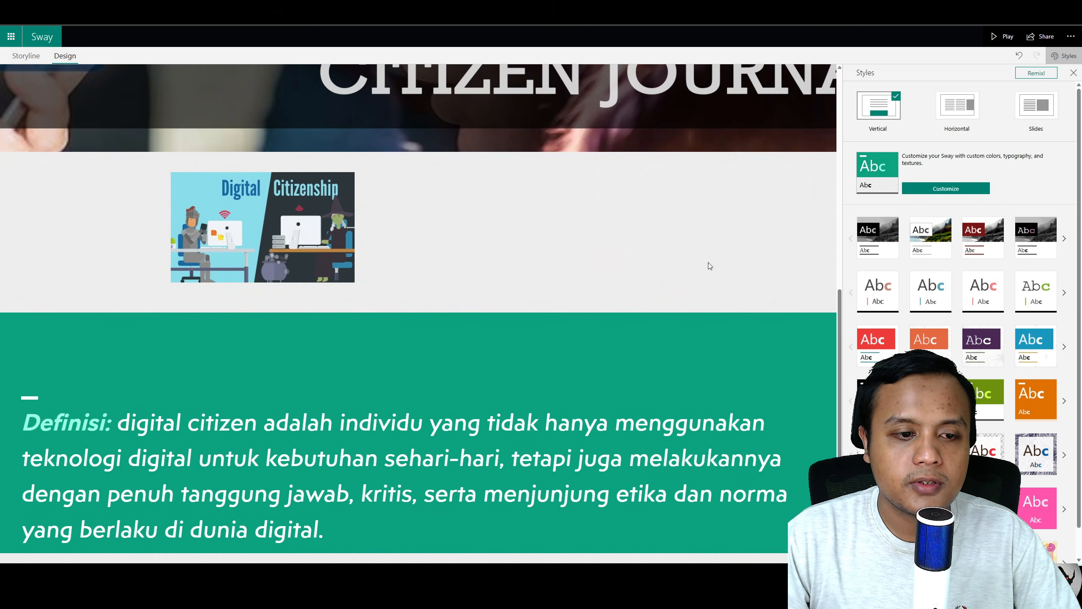
scroll(709, 262, up, 7)
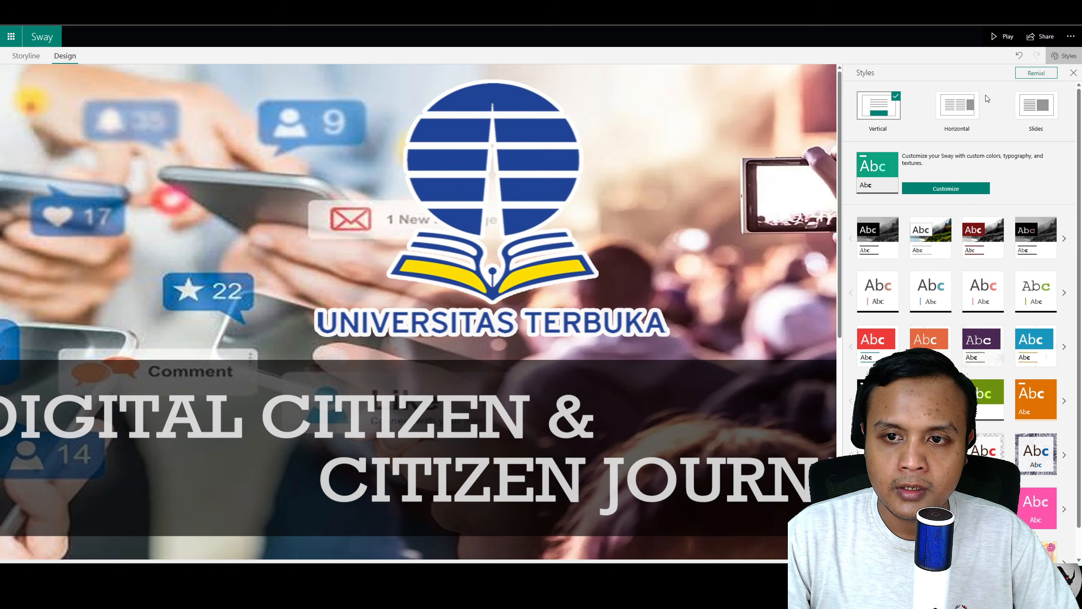
click(961, 105)
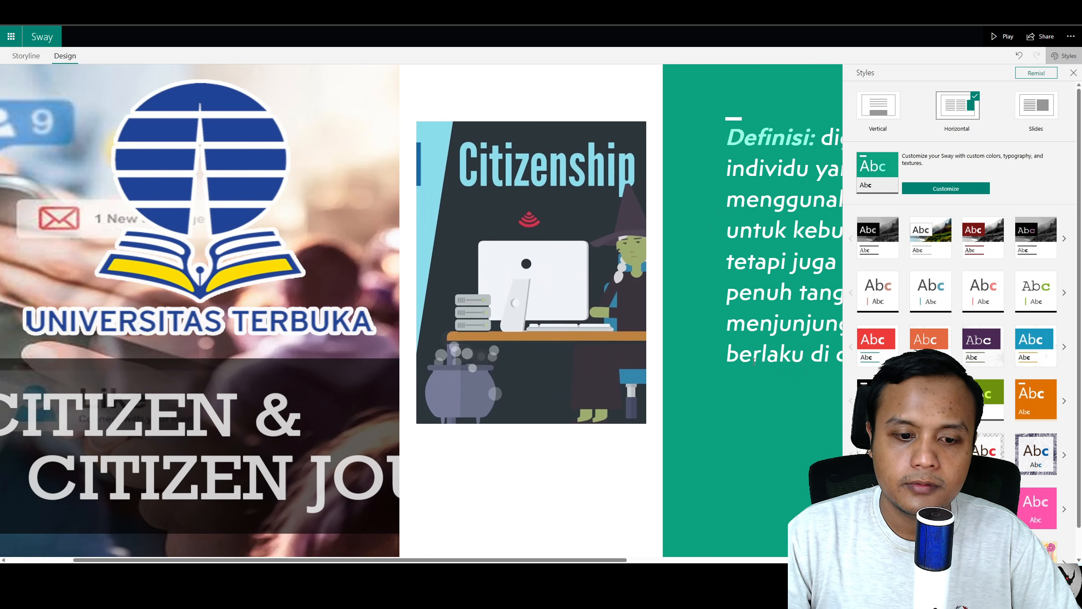
Step: Switch to the Slides layout and step through the slides
scroll(754, 362, right, 5)
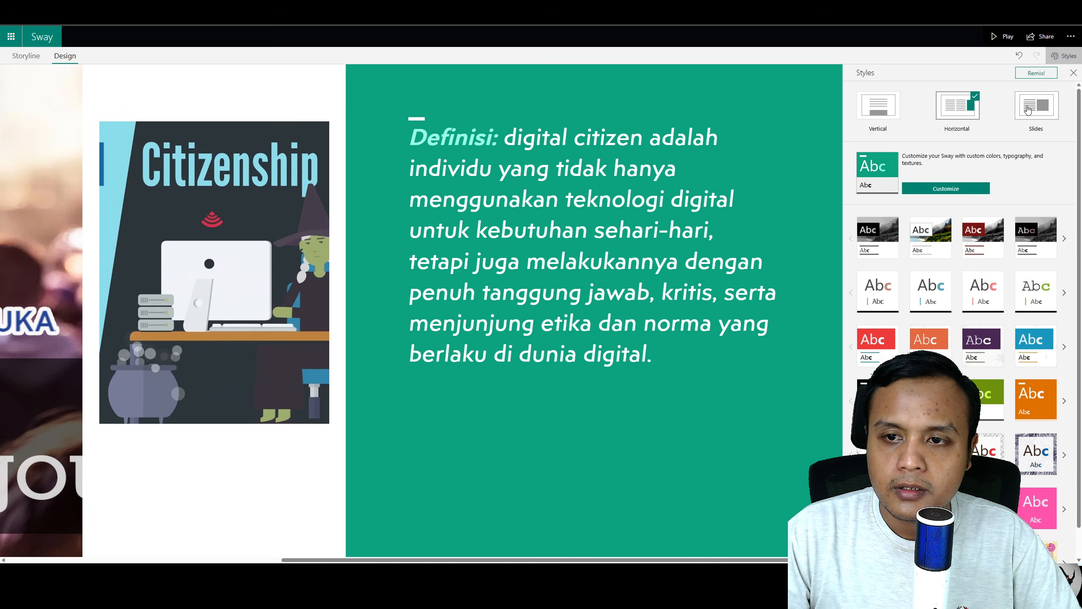
click(1028, 110)
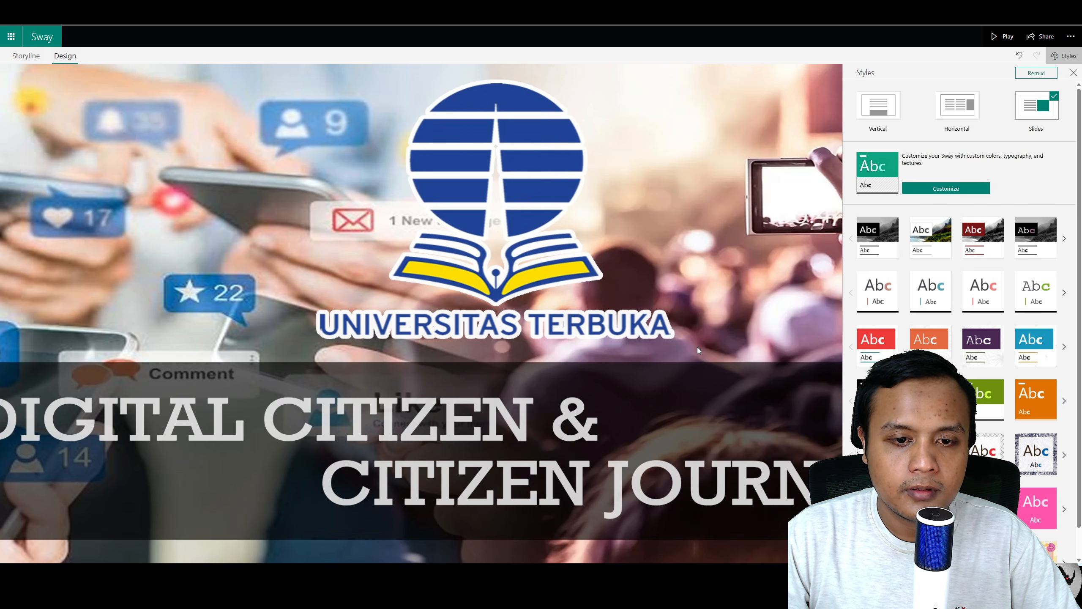
click(813, 550)
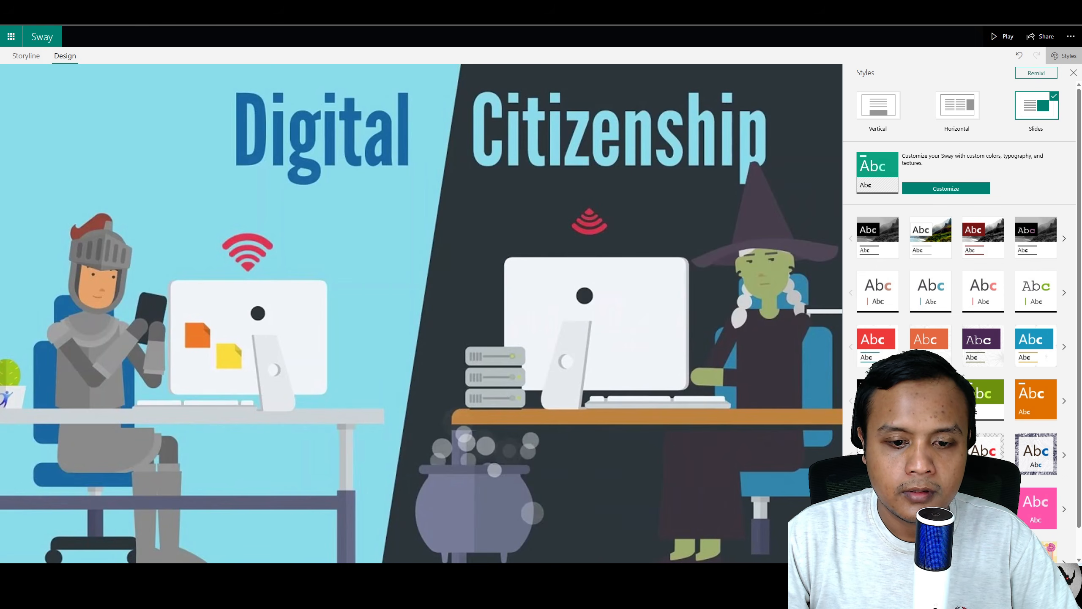
click(813, 550)
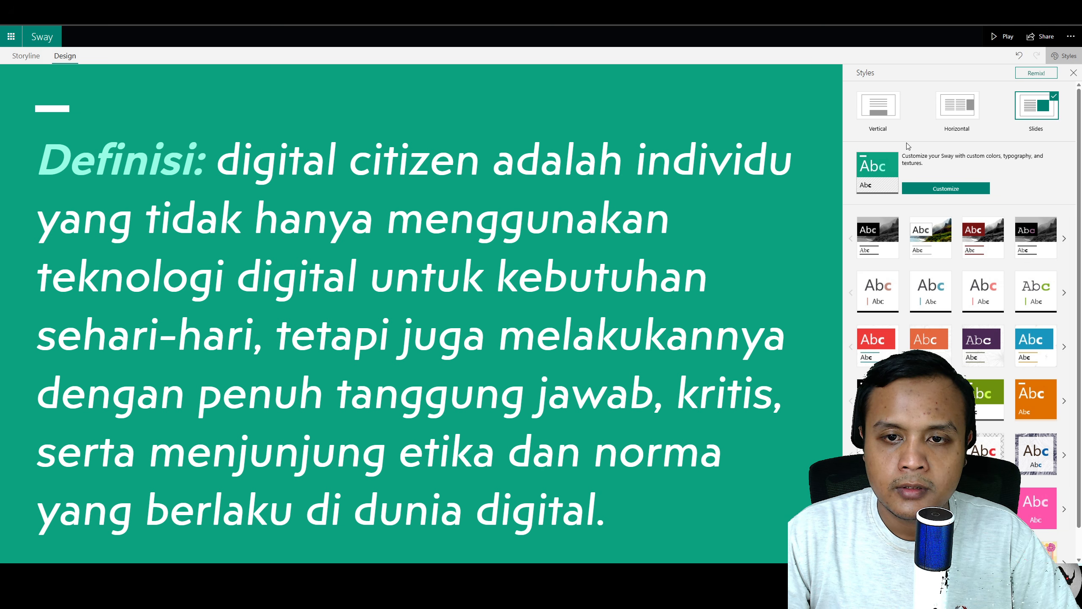
Step: Set the Sway's layout back to Vertical
click(872, 127)
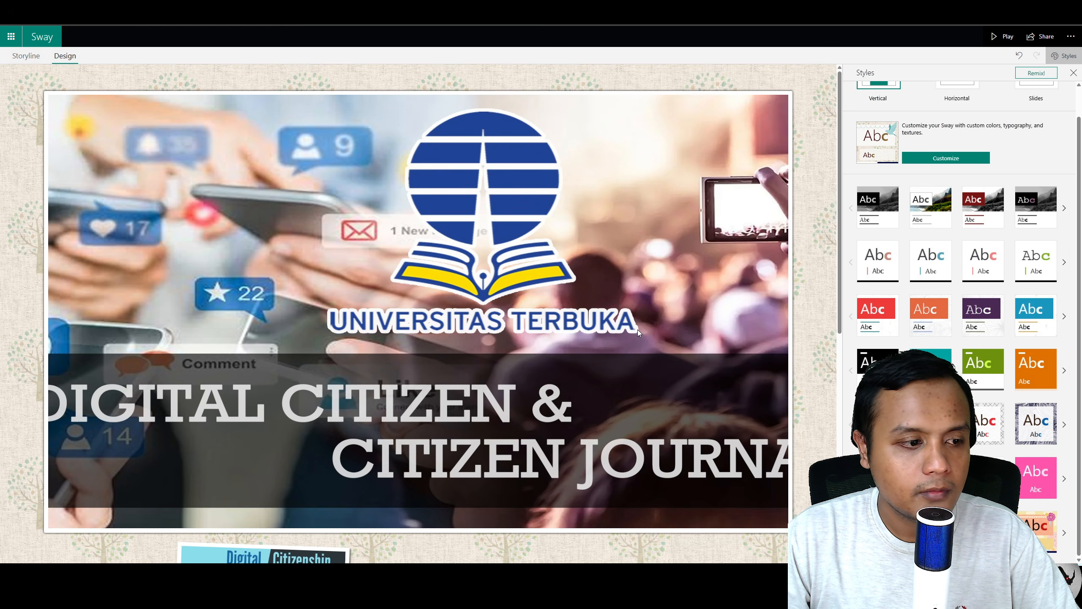
scroll(639, 330, down, 9)
scroll(640, 330, up, 5)
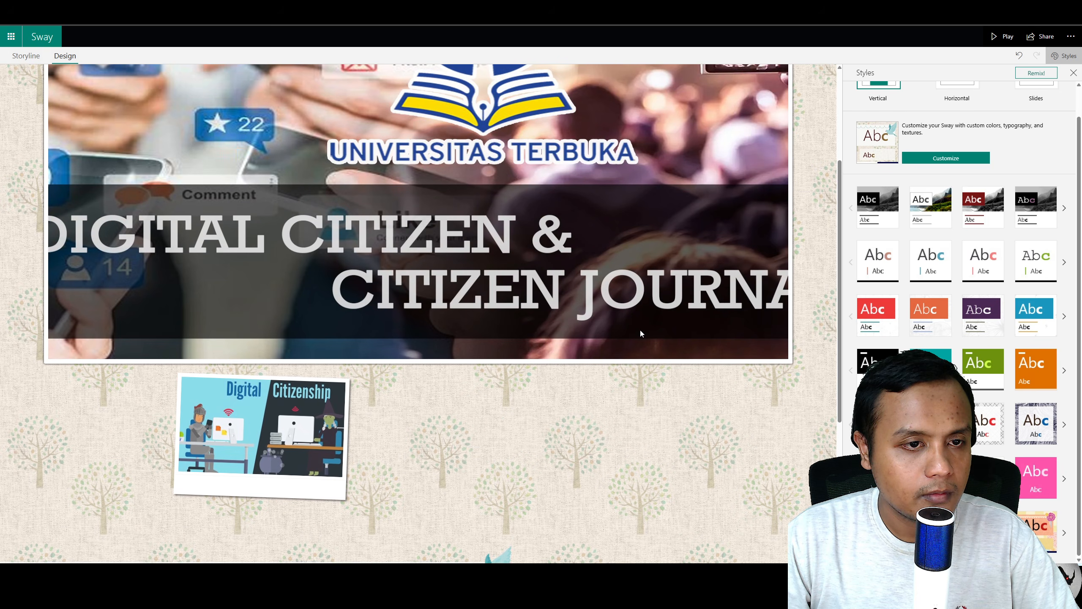
Step: Open Focus Points for the title card's background image and mark the entire image as important
click(26, 55)
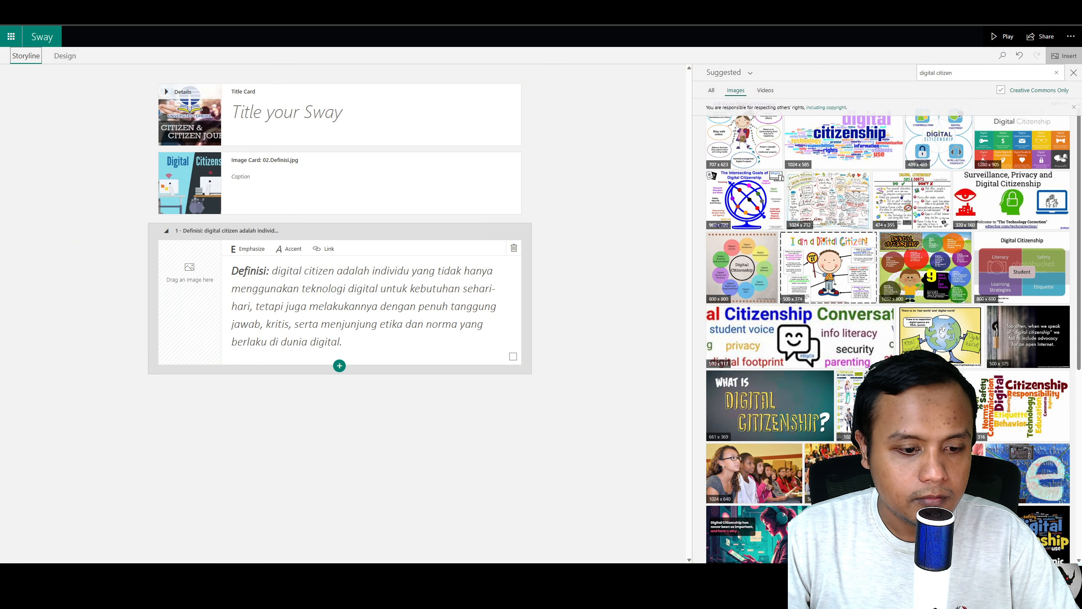
click(586, 594)
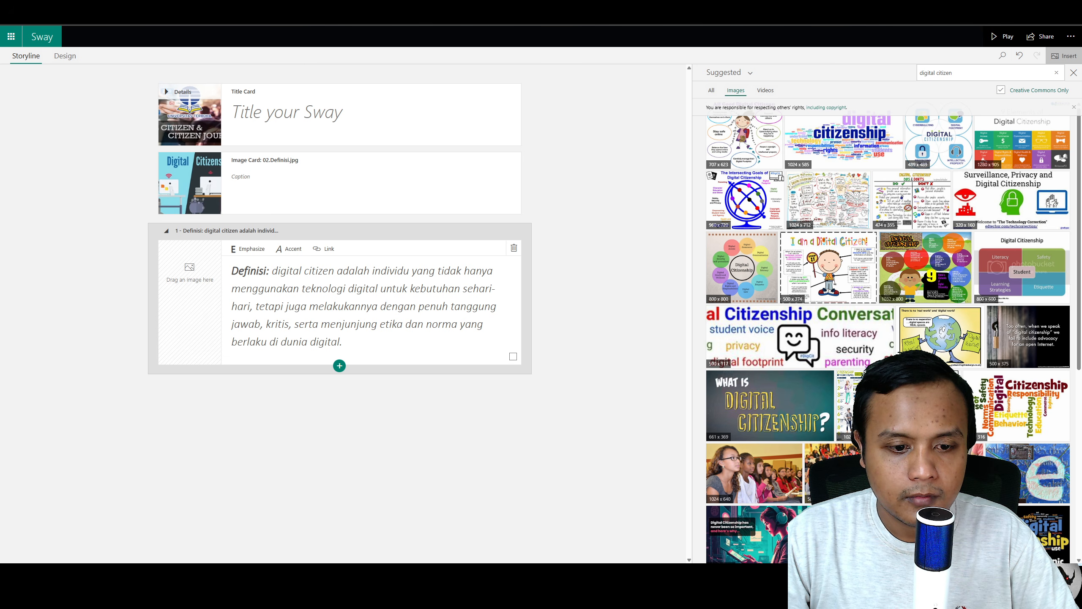
click(192, 128)
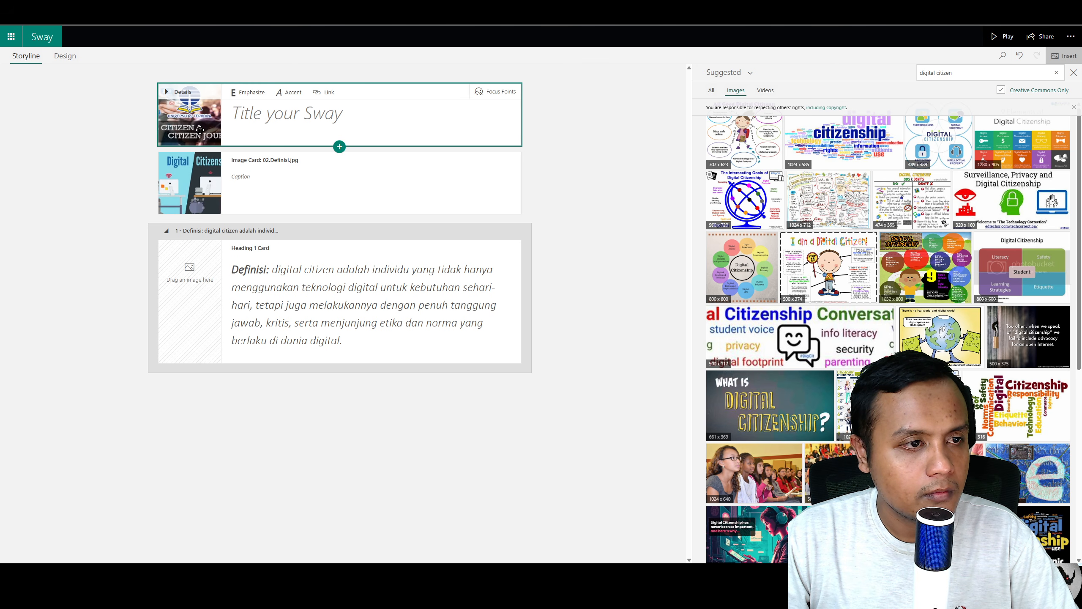
click(77, 60)
click(427, 279)
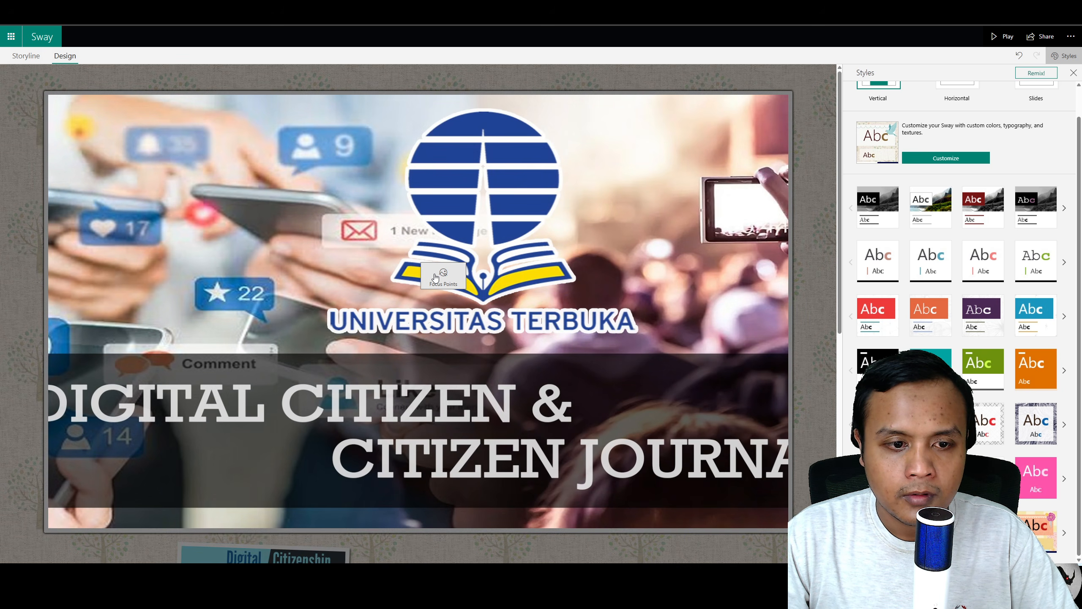
click(435, 277)
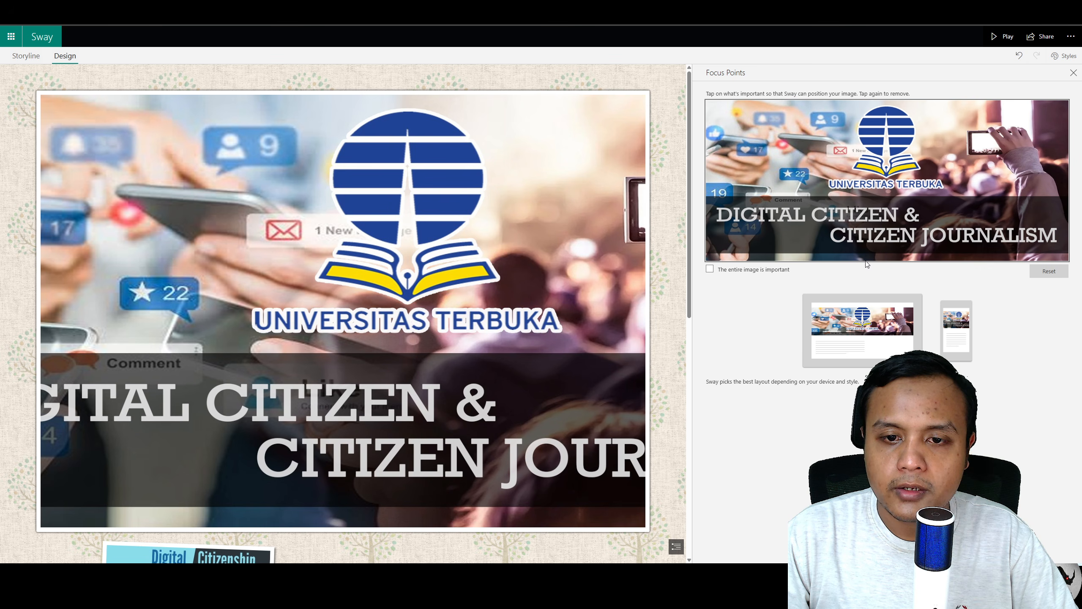
click(888, 198)
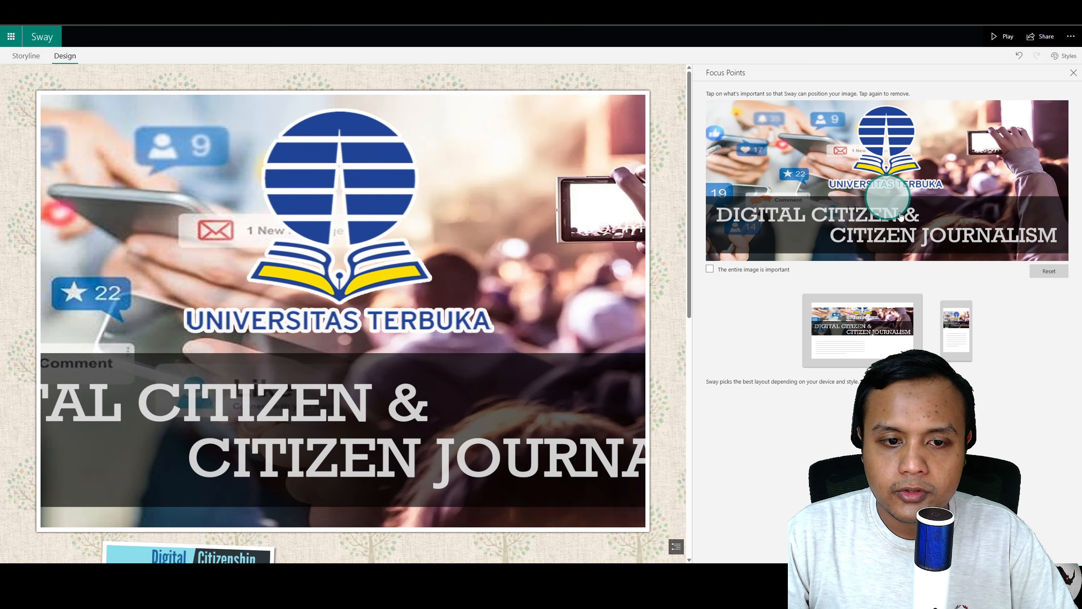
click(729, 273)
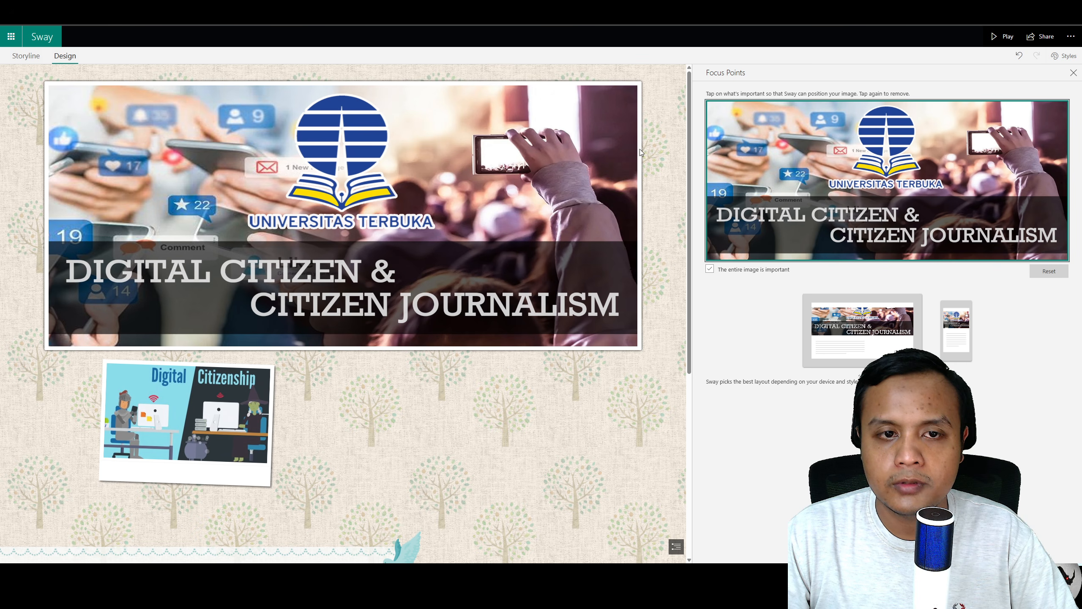
scroll(218, 325, down, 5)
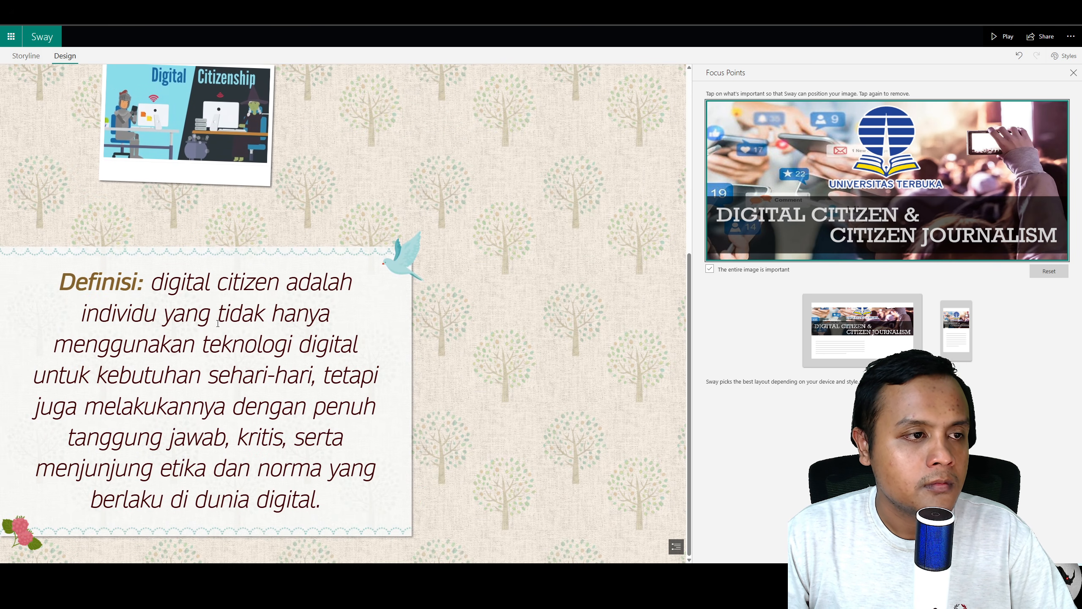
scroll(218, 323, up, 2)
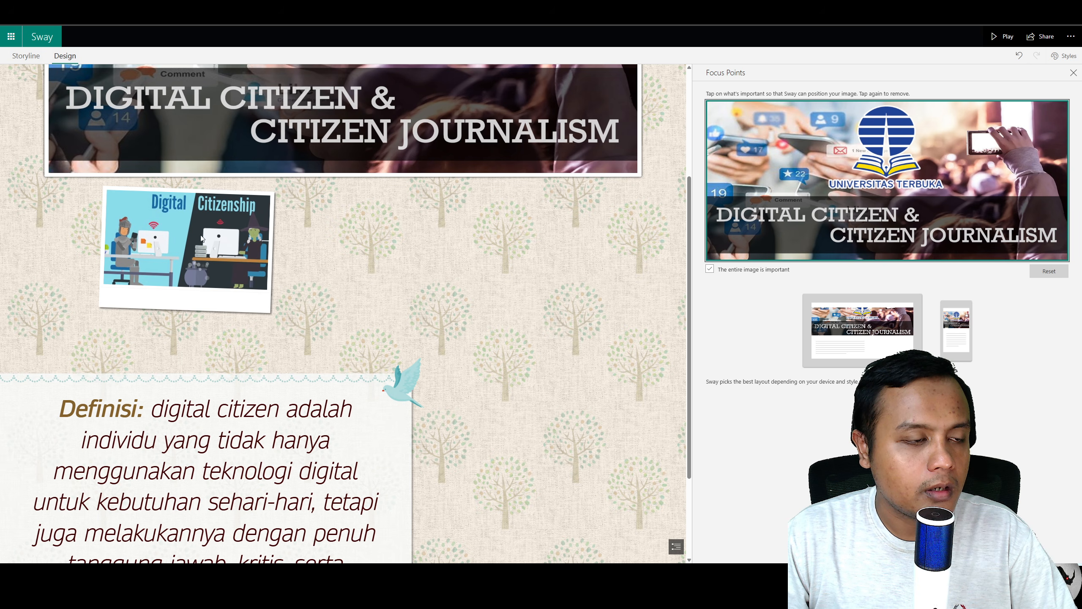
Step: Give the Definisi image card a larger emphasis and preview it in Design
click(25, 55)
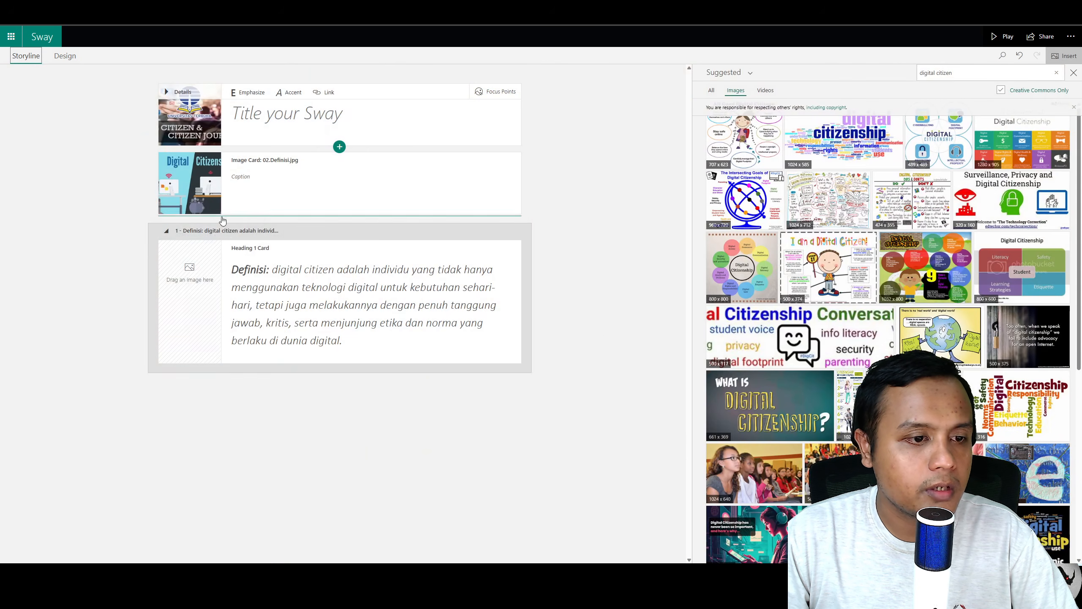
click(307, 170)
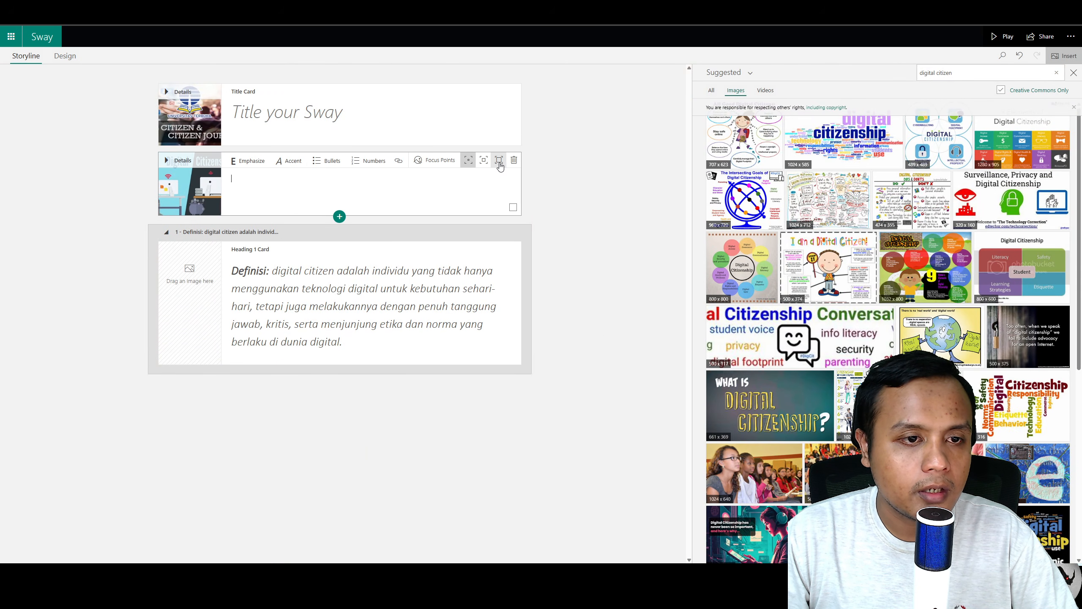
click(484, 160)
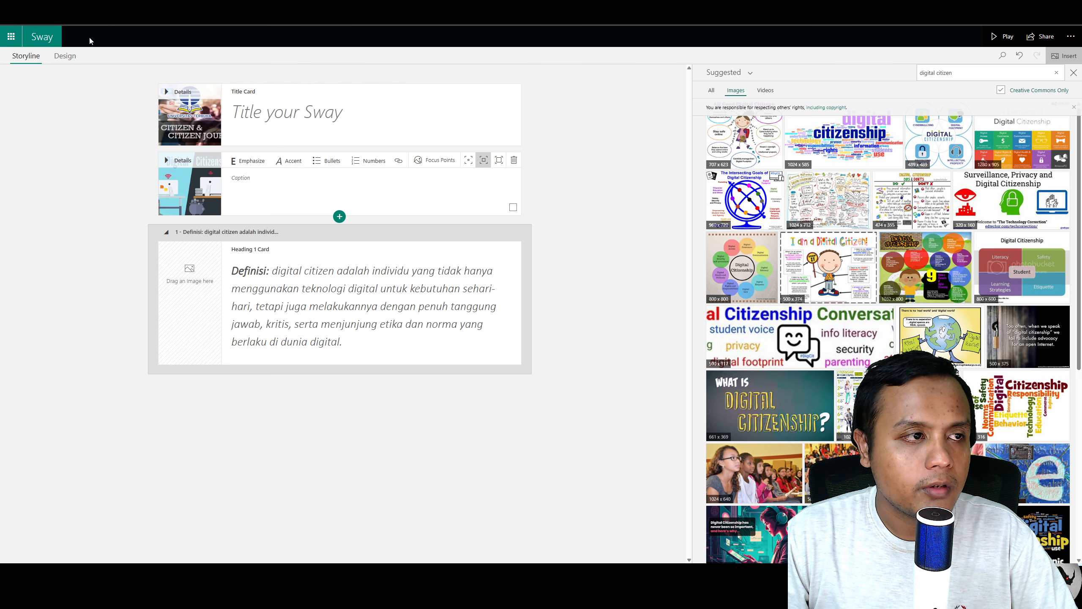
click(64, 56)
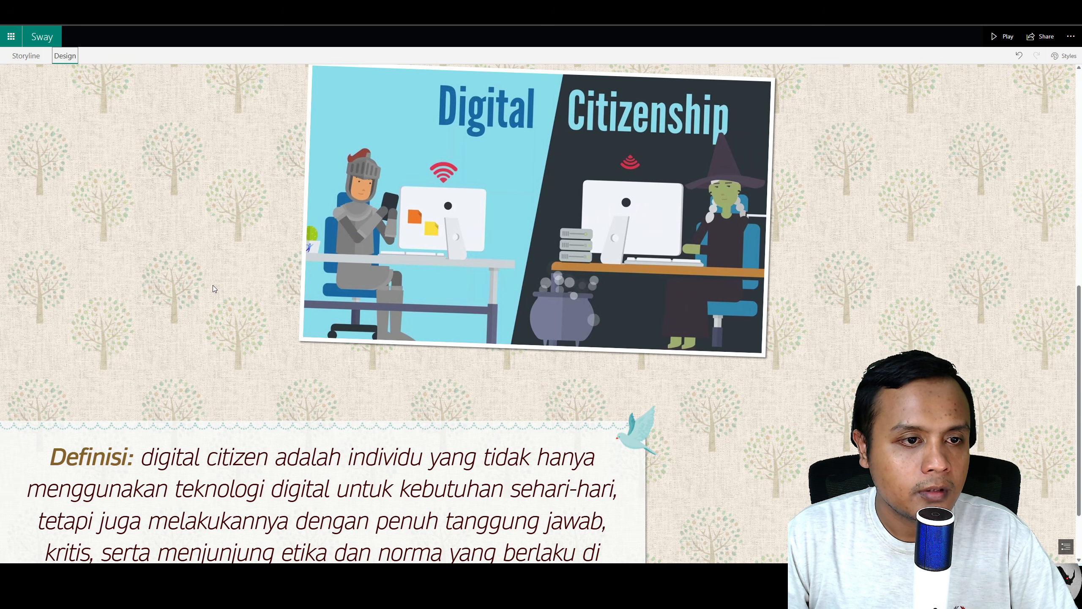
Step: Try the full-width emphasis for the Definisi image card and preview it in Design
click(25, 55)
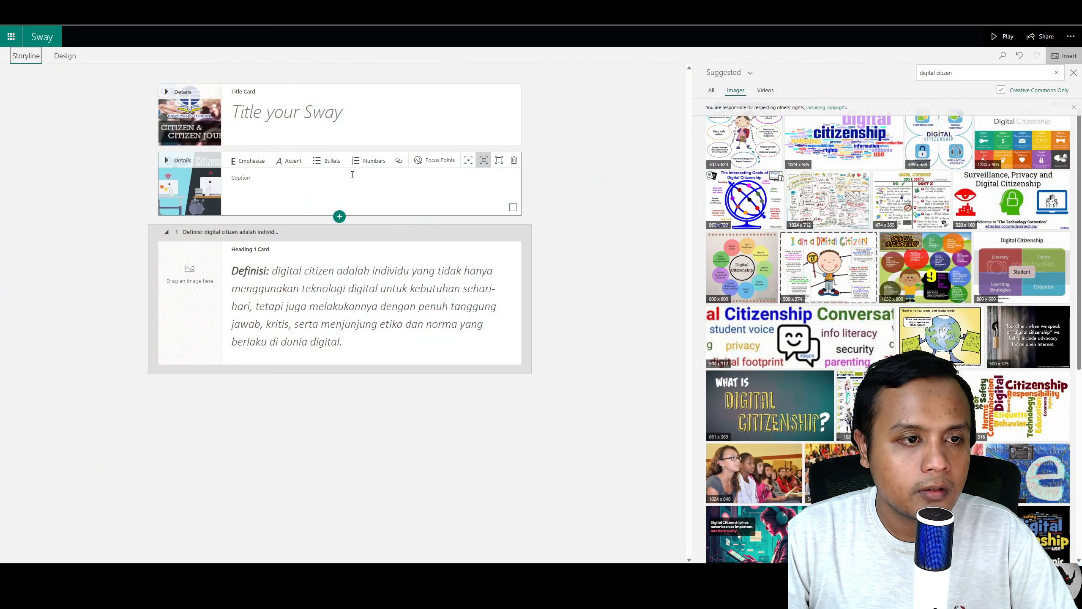
click(498, 165)
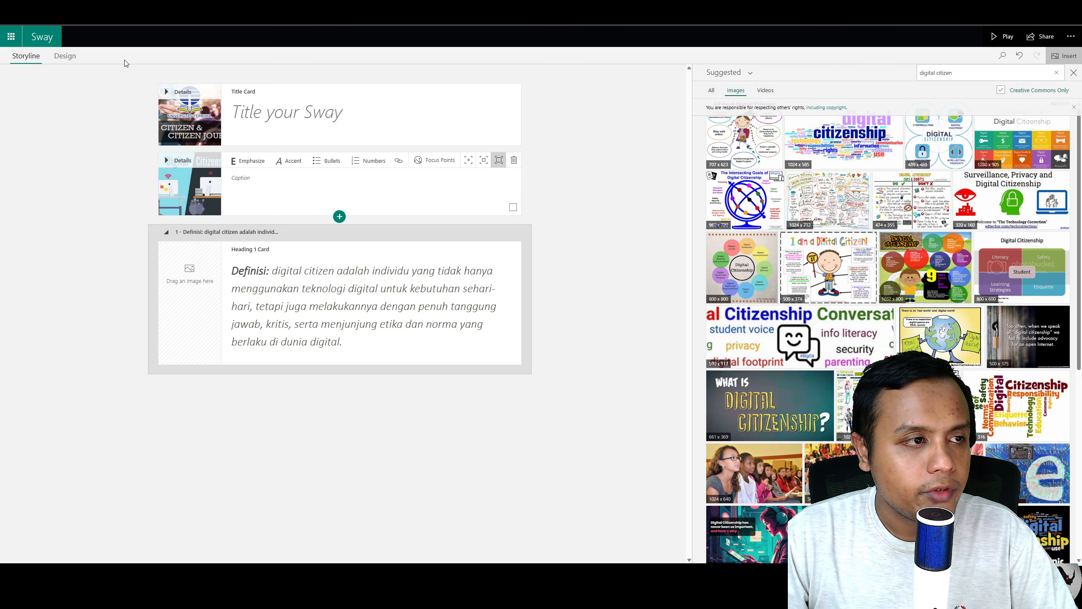
click(65, 56)
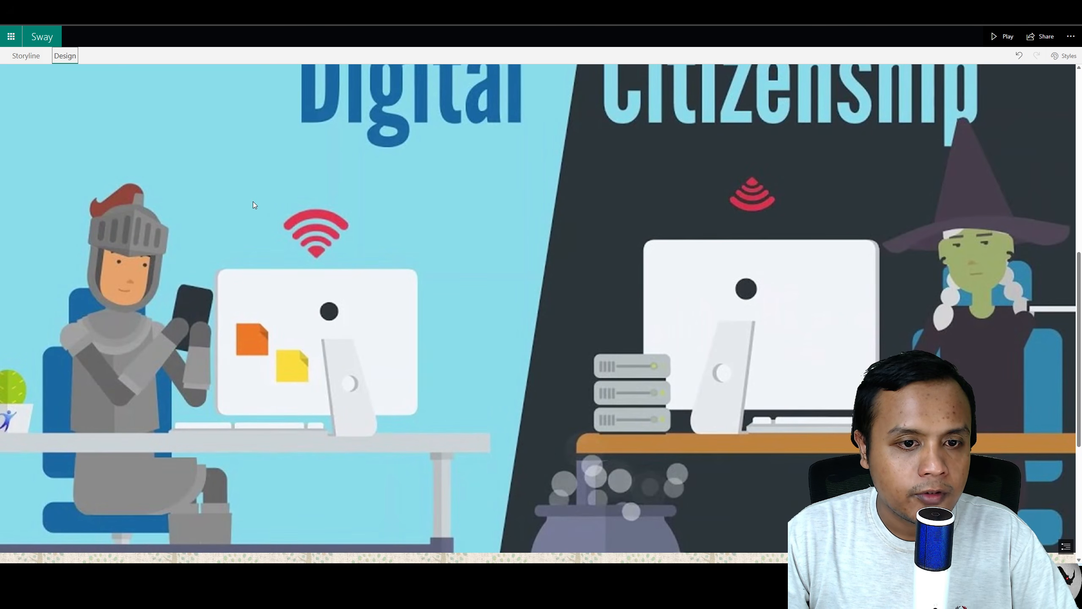
scroll(383, 282, down, 5)
scroll(384, 282, up, 7)
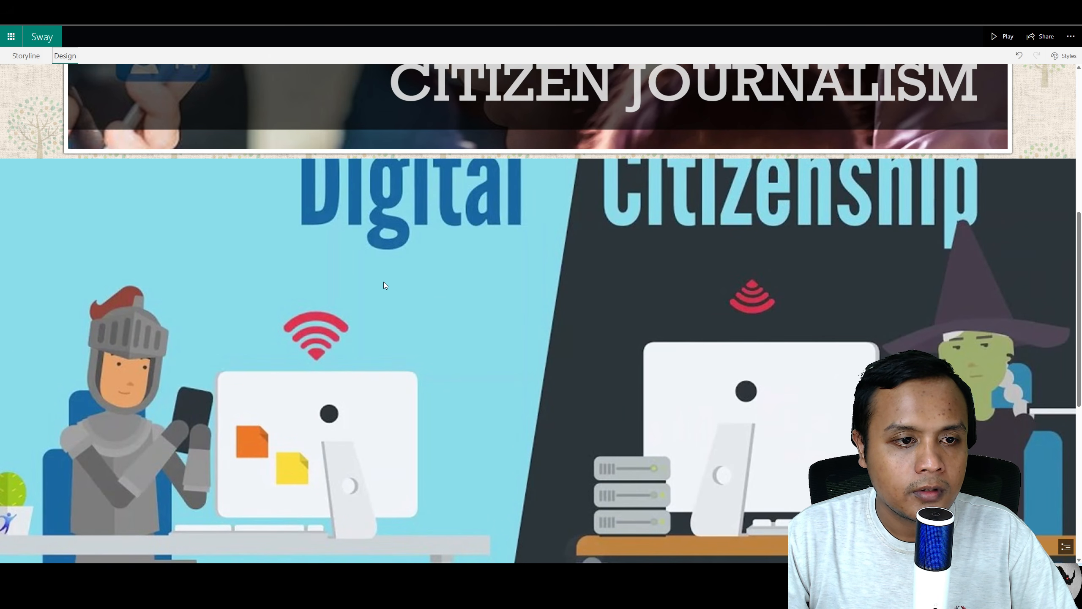
scroll(384, 282, down, 5)
click(26, 56)
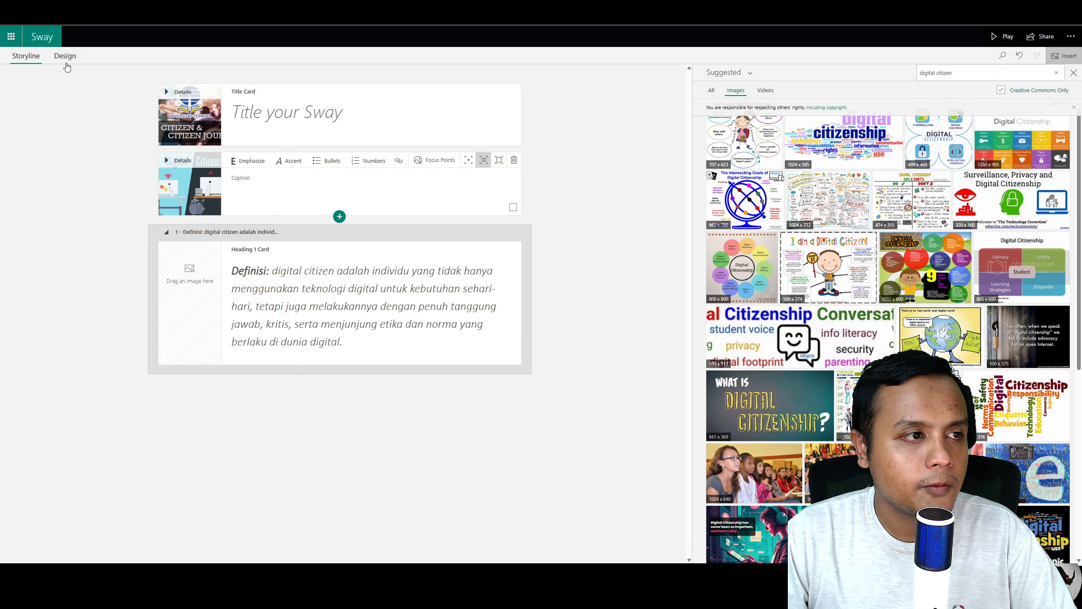
click(65, 55)
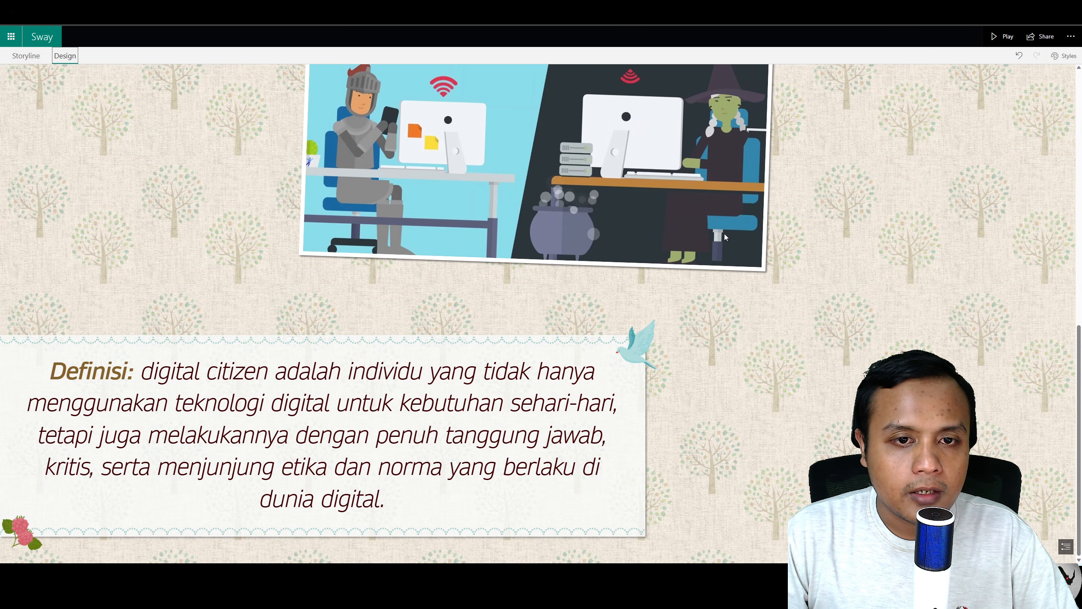
Step: Try the dark, orange and green styles before restoring the original tree-patterned style
click(1064, 55)
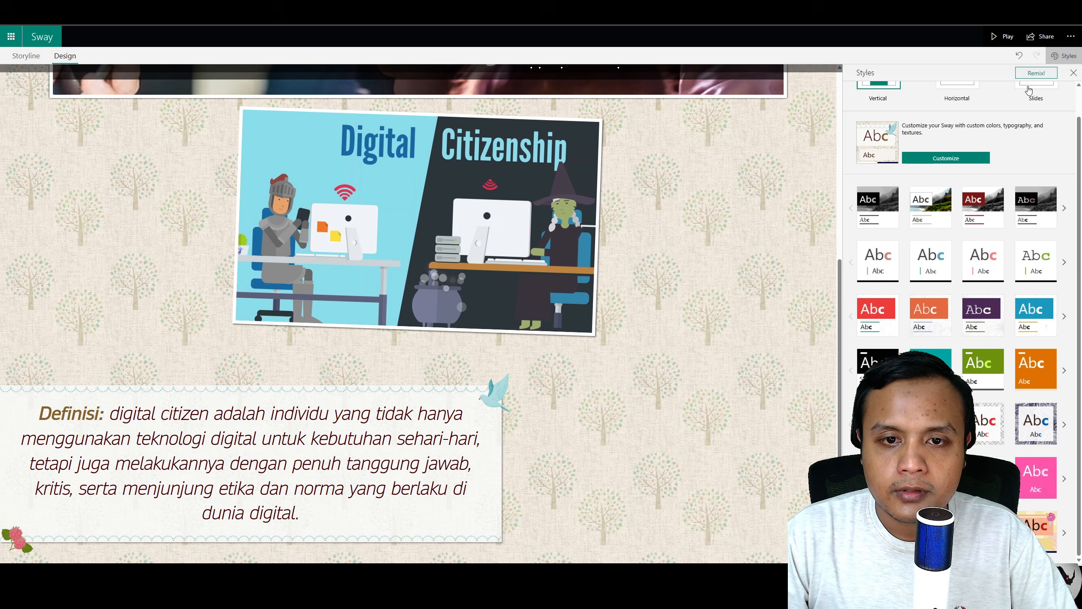
click(896, 219)
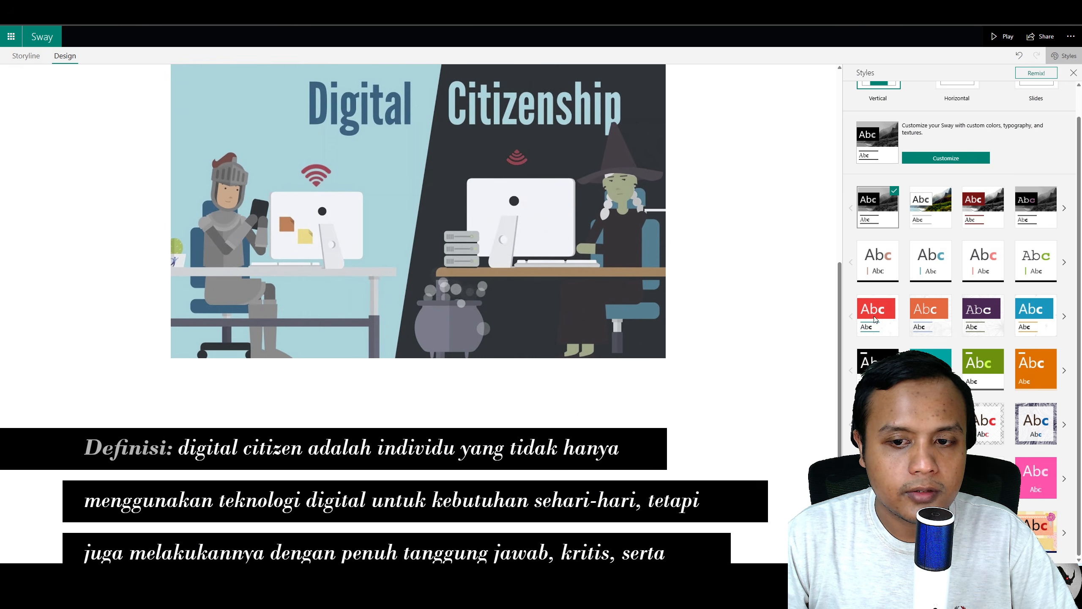
click(931, 315)
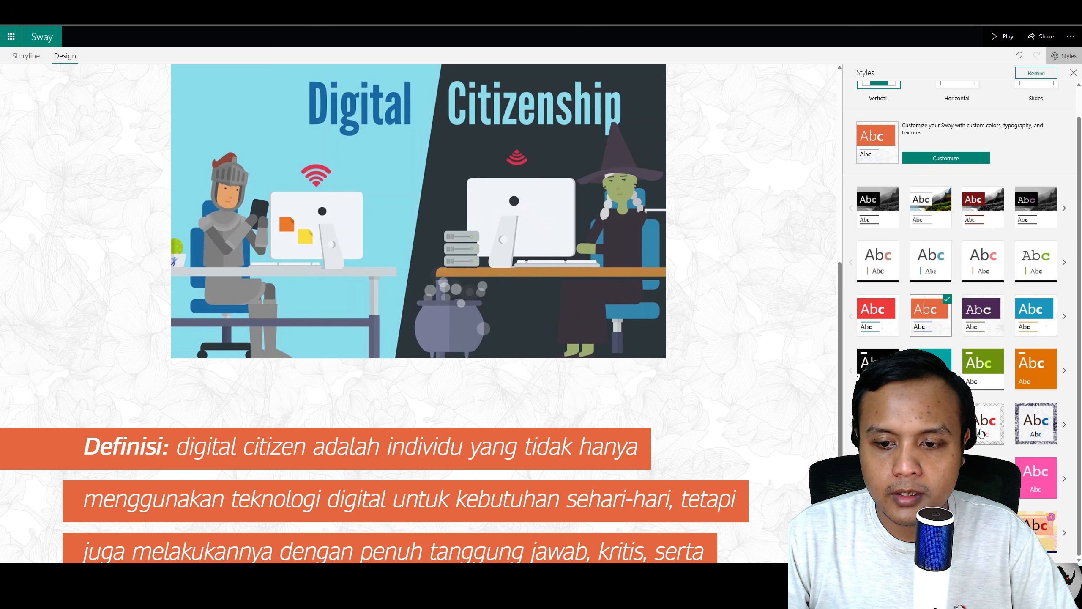
click(984, 363)
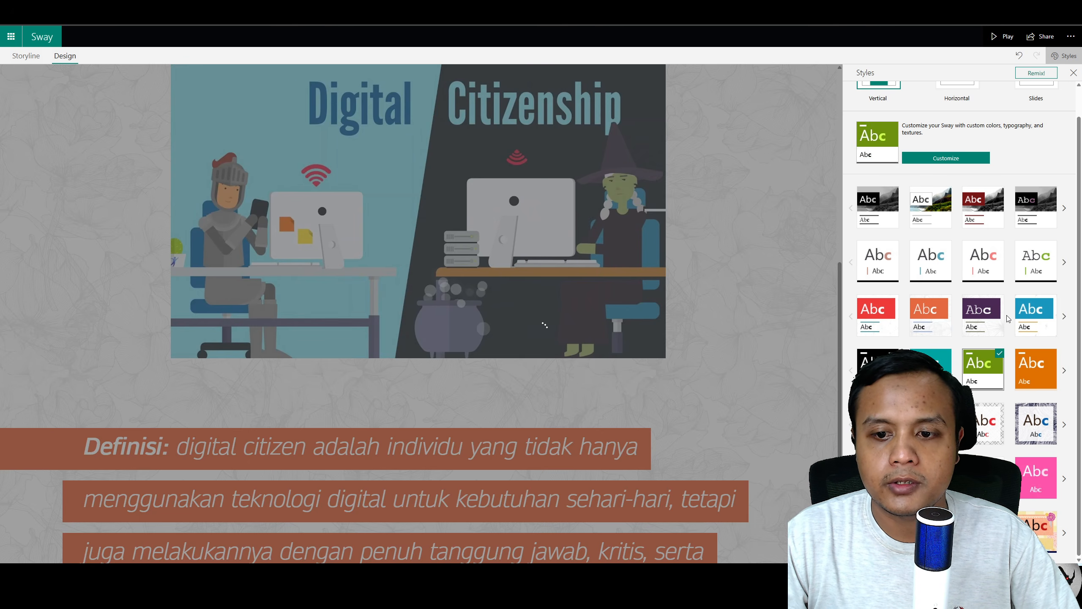
scroll(708, 308, down, 2)
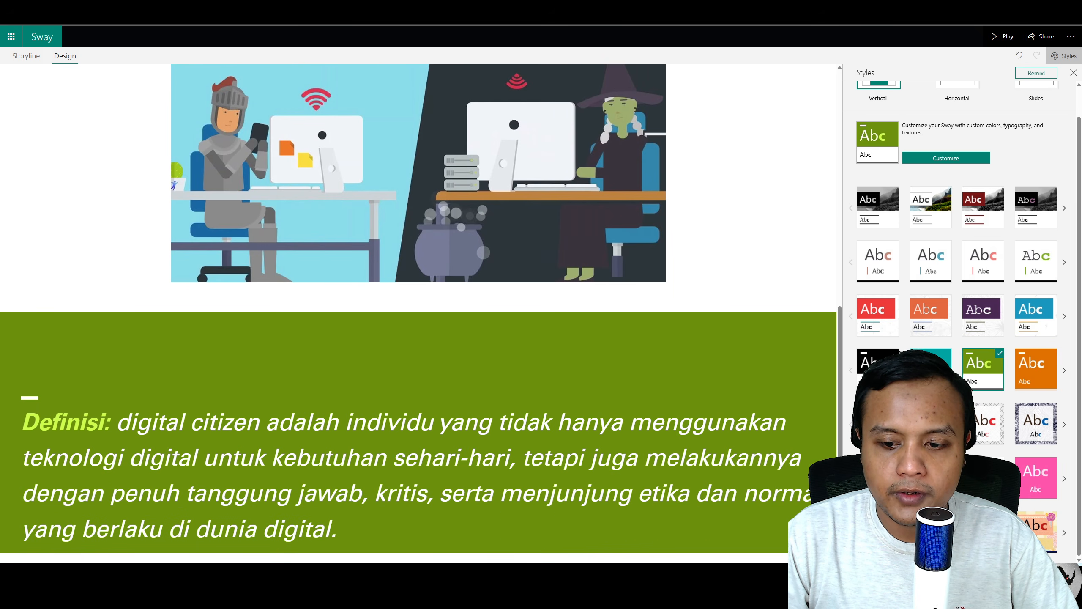
click(931, 532)
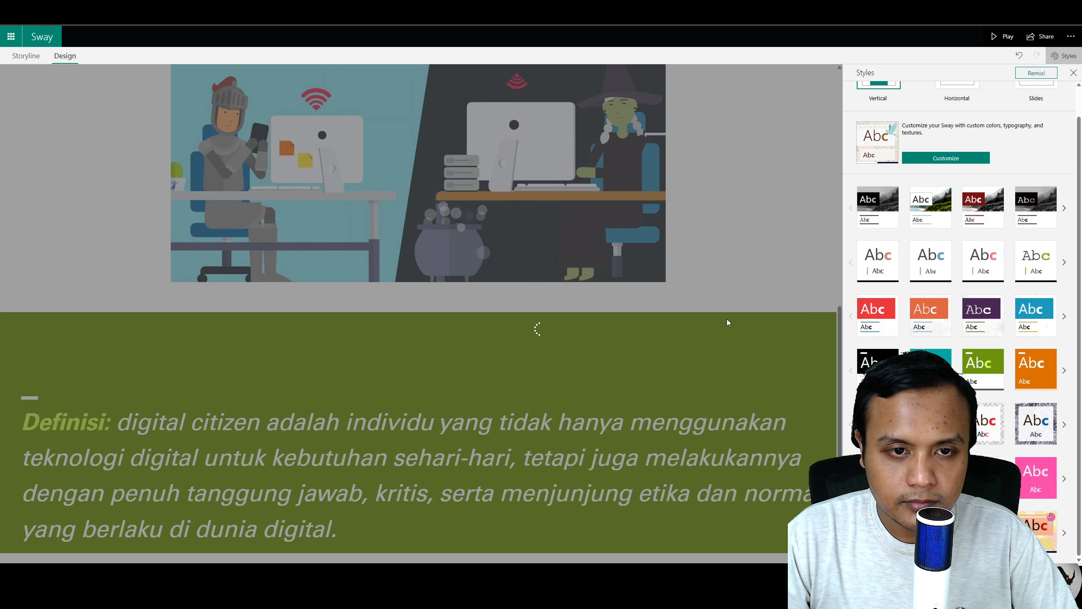
scroll(664, 298, up, 5)
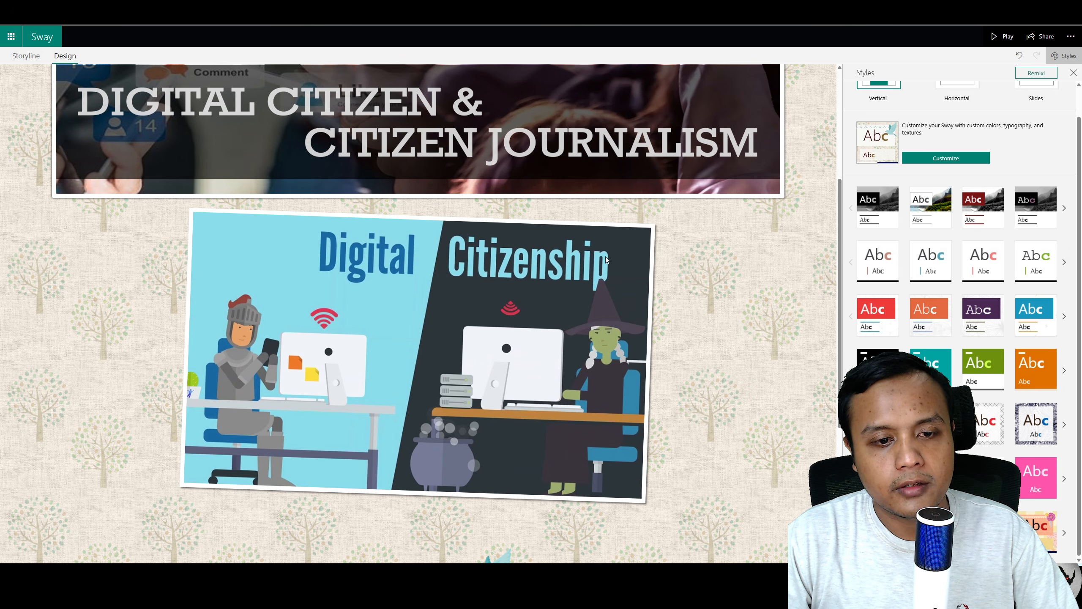
scroll(607, 260, down, 5)
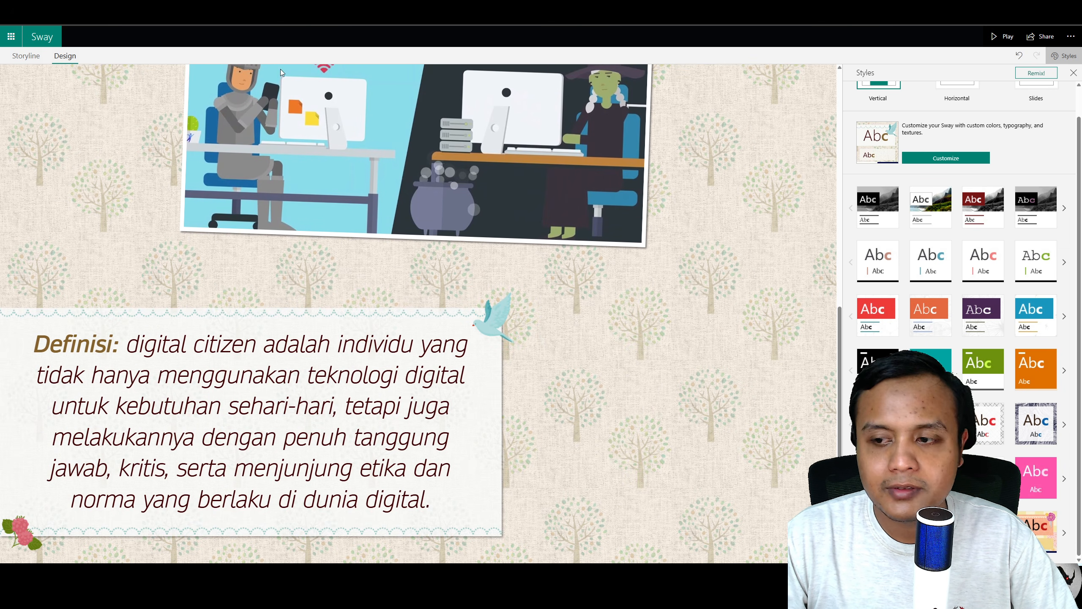
Step: Add a new Heading 1 section below the definition section
click(26, 55)
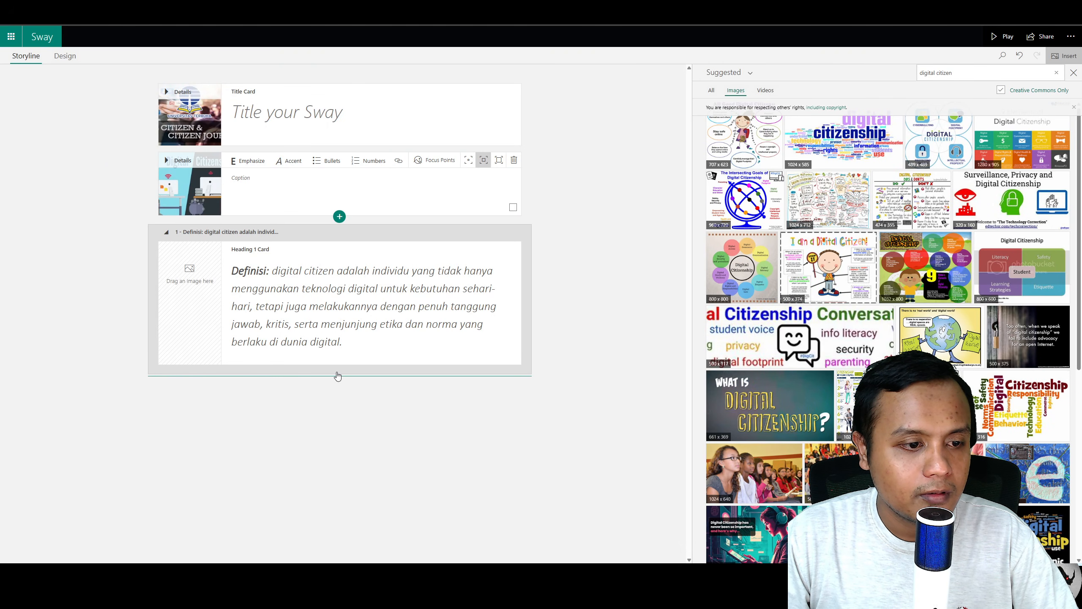
click(339, 374)
click(339, 374)
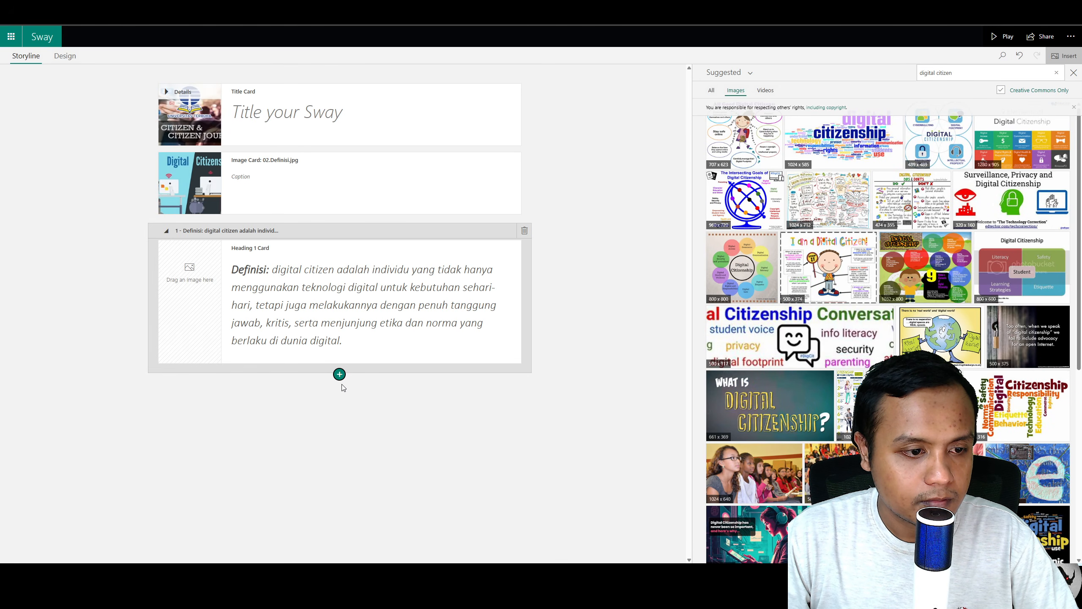
click(340, 375)
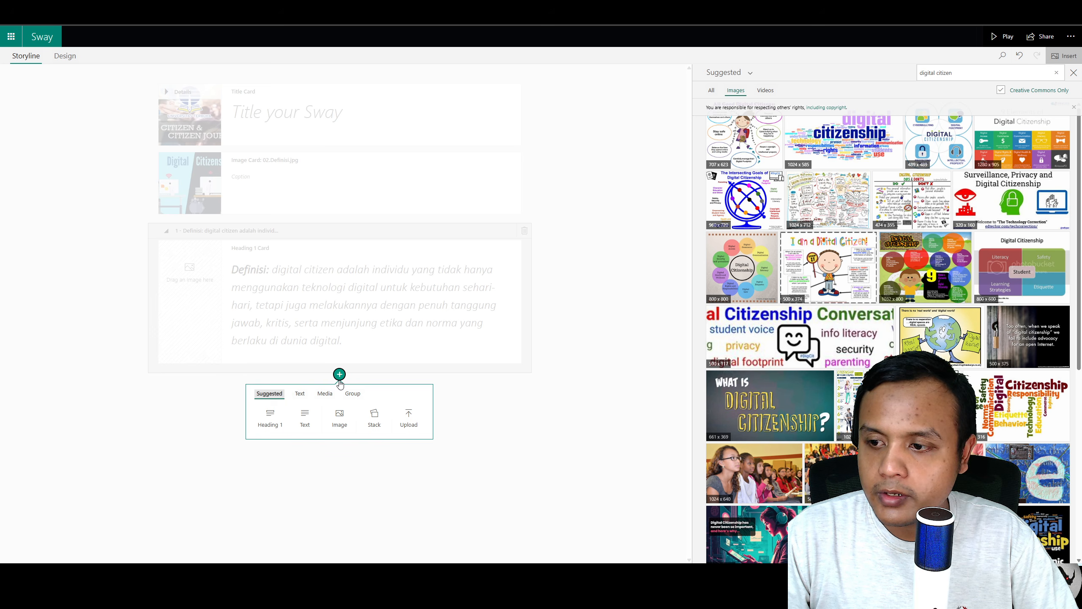
click(269, 419)
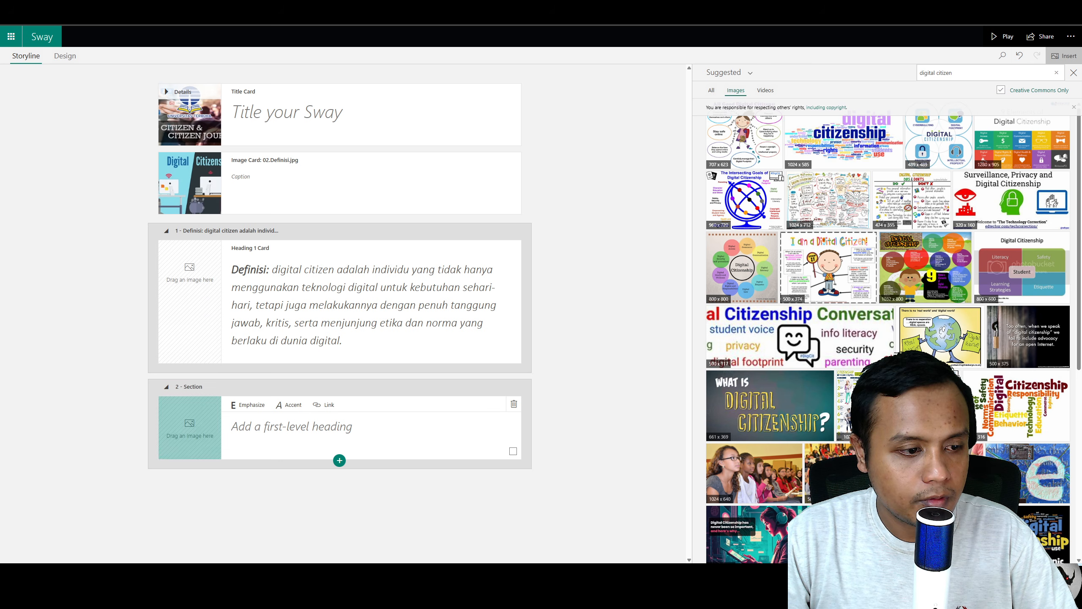
Step: Paste the copied Karakteristik: heading with its image into the new section and preview it in Design
click(440, 445)
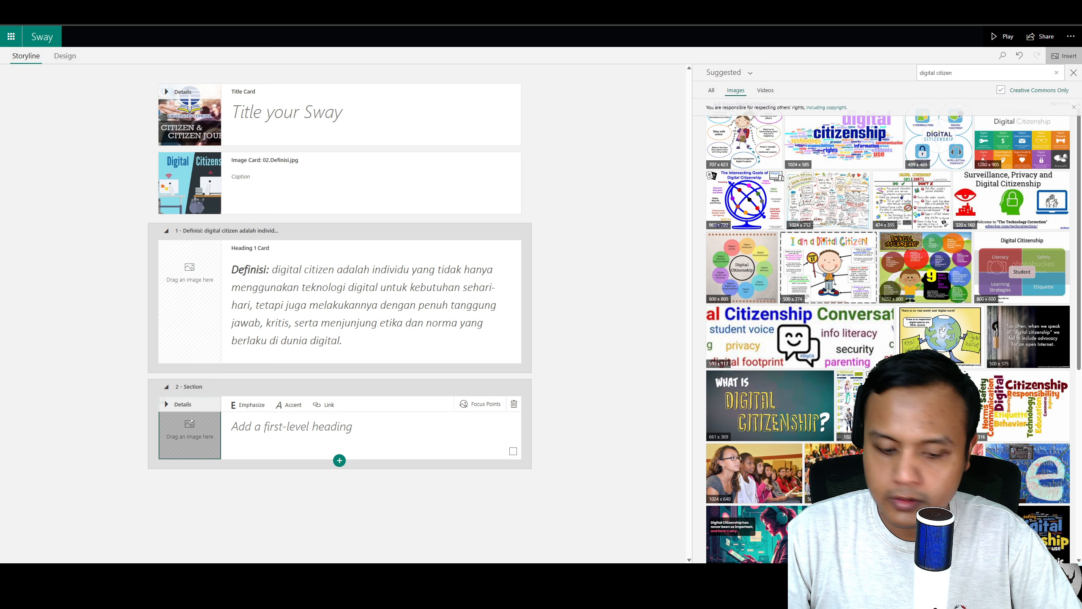
click(340, 428)
text(Karakteristik:)
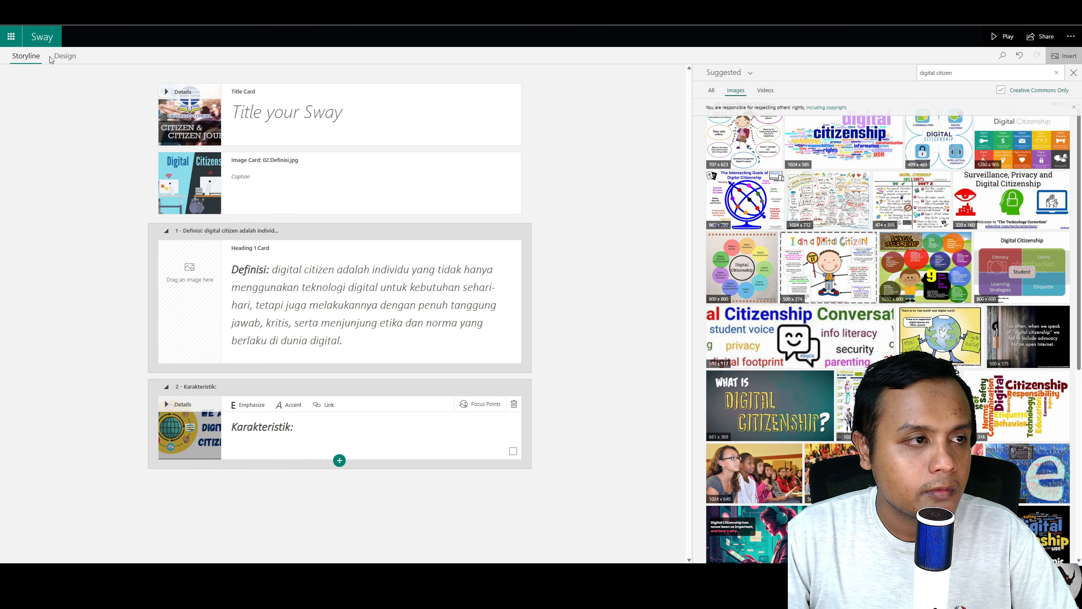
click(64, 56)
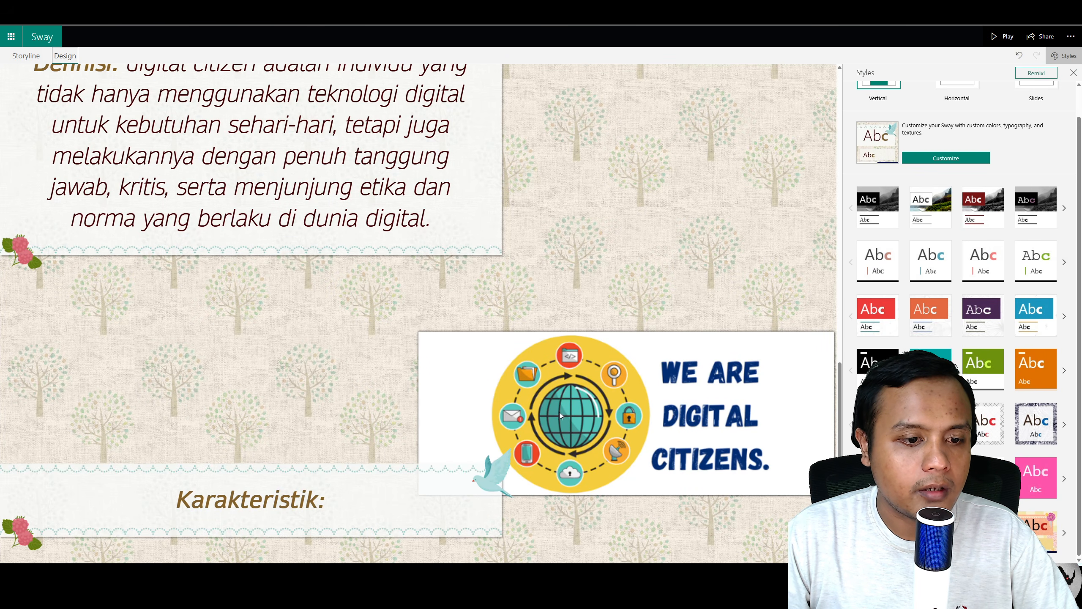
scroll(561, 429, up, 2)
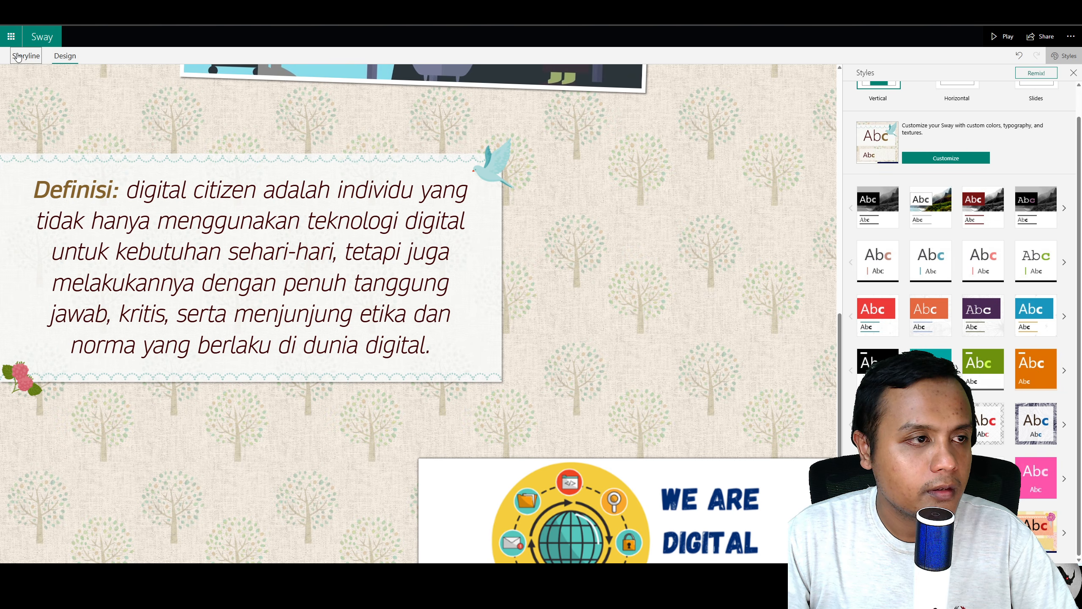
Step: Switch between Storyline and Design views to review the pasted Karakteristik section
click(26, 55)
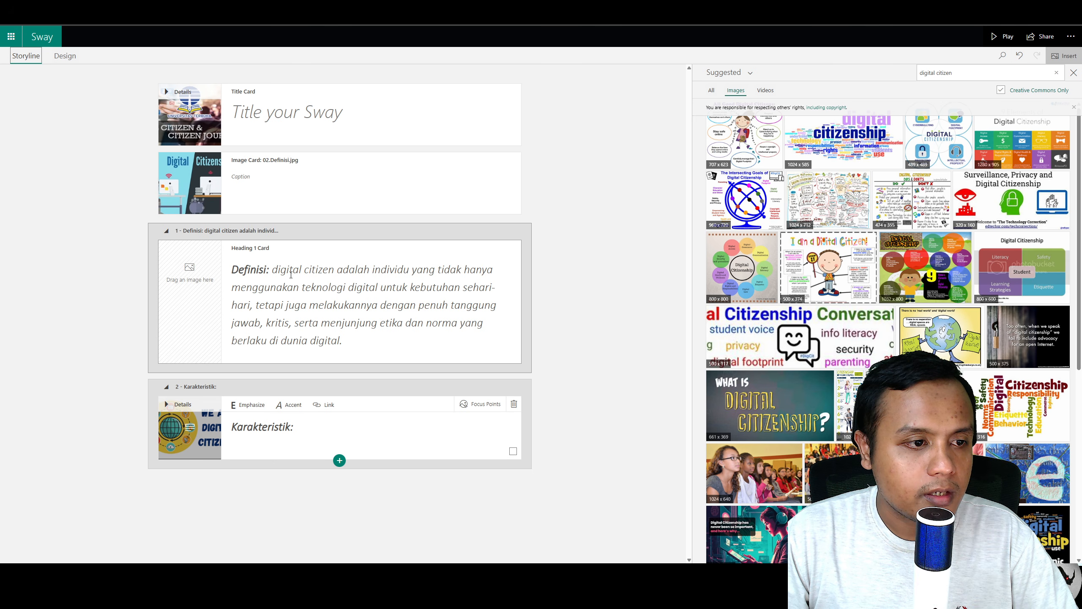
click(65, 55)
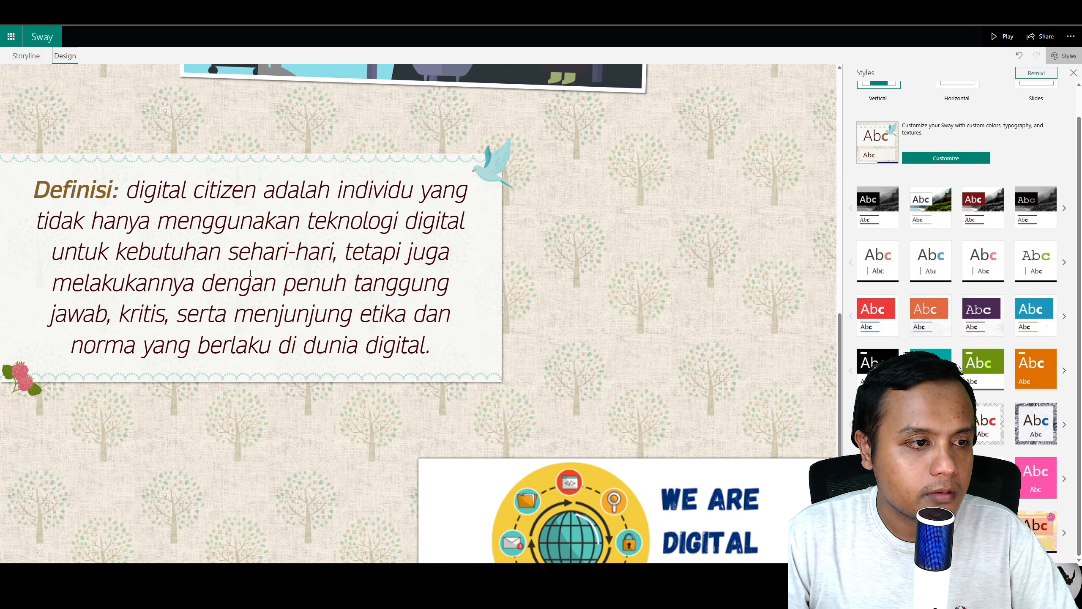
click(25, 56)
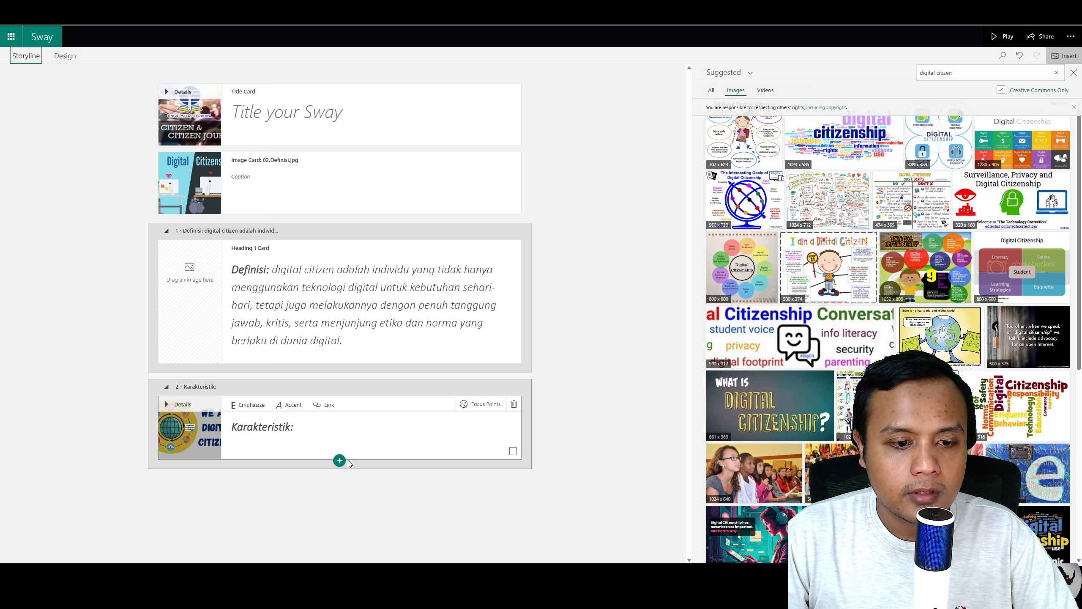
click(71, 57)
scroll(313, 301, down, 3)
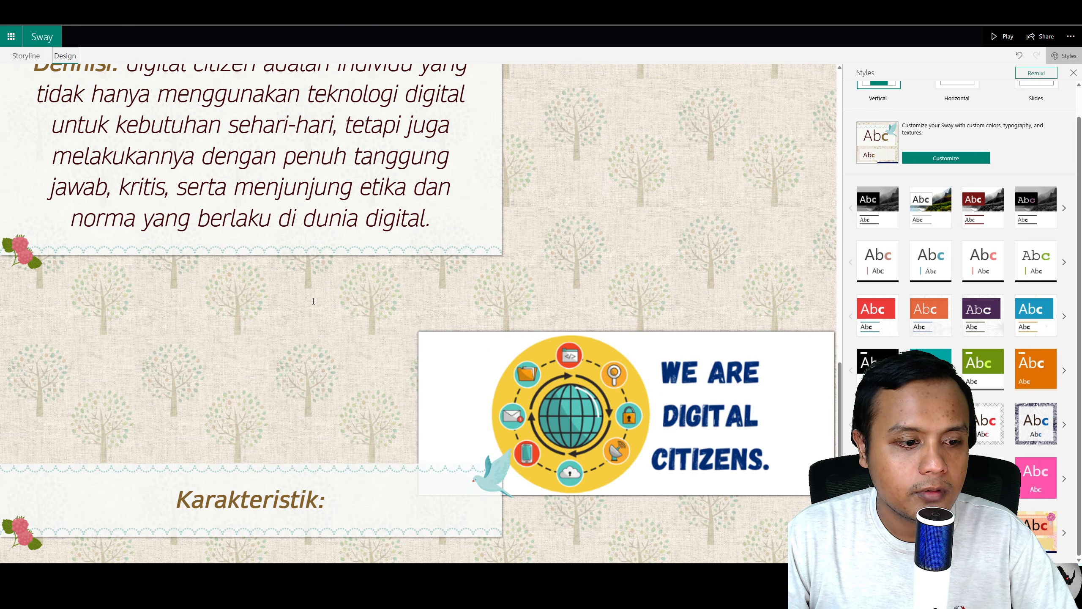
click(25, 55)
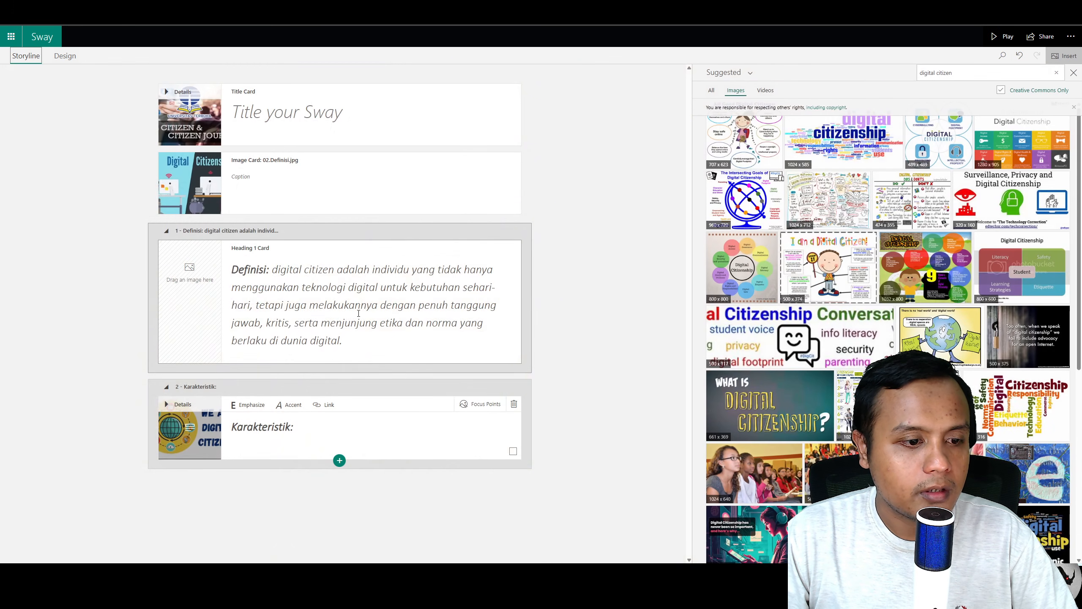
Step: Add a text card below the Karakteristik heading and paste the four bulleted characteristics copied from the Word document
click(339, 460)
click(305, 503)
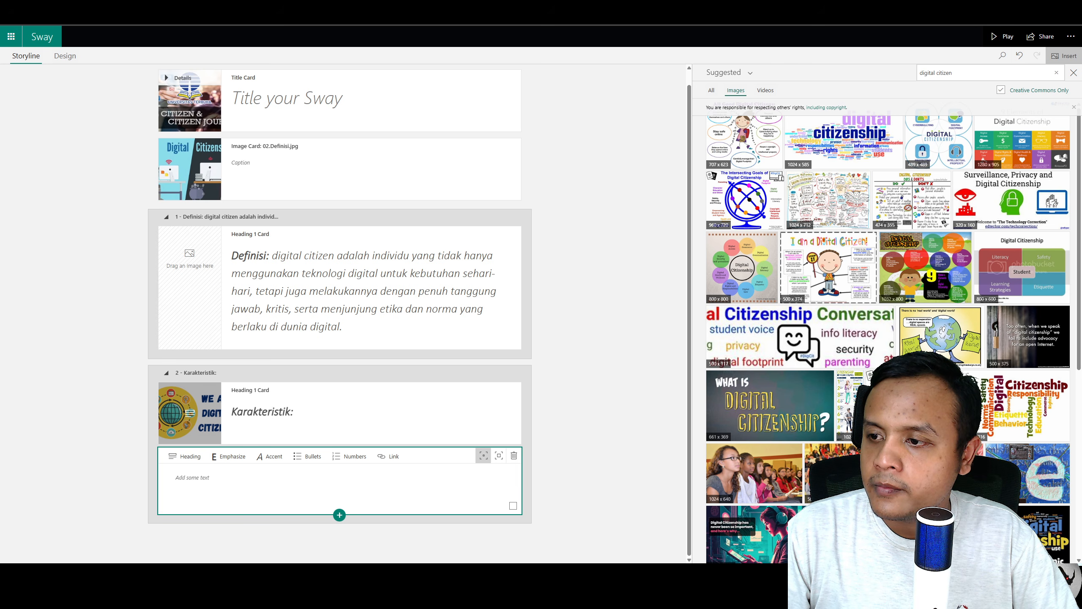
key(alt+Tab)
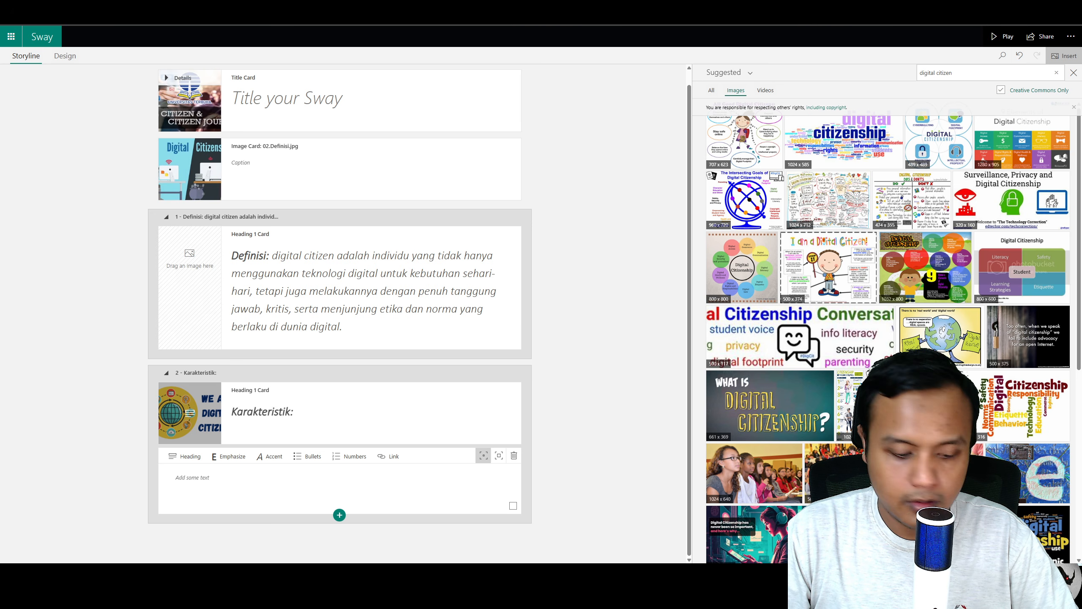
click(342, 491)
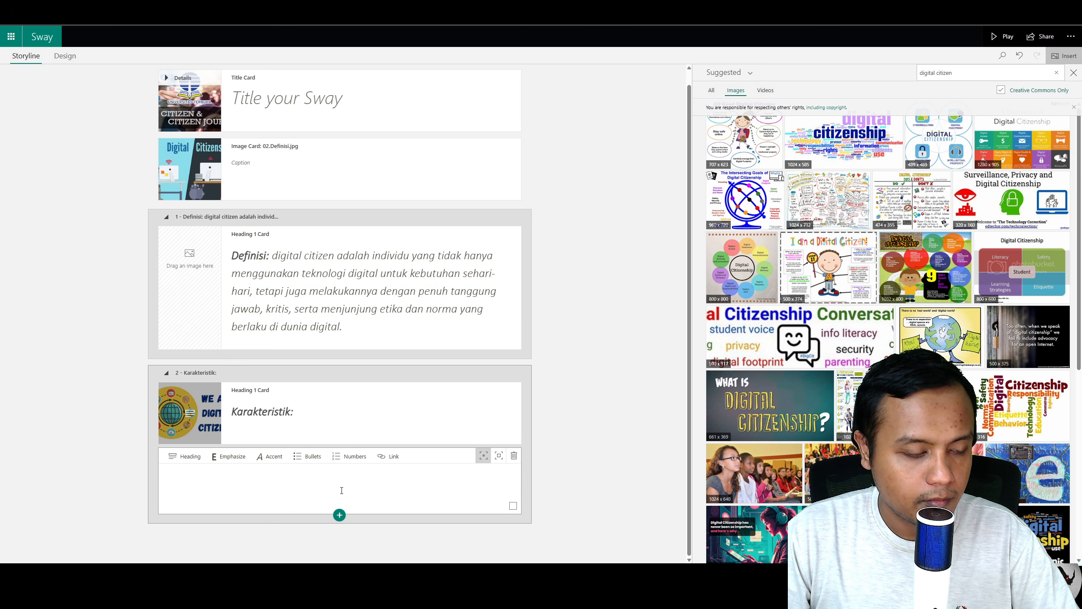
text(Melek Teknologi dan Informasi: Dapat mengakses, mengevaluasi, dan menggunakan informasi secara bijak. Etika Digital: Menjunjung tinggi norma, sopan santun, dan hukum dalam berinteraksi di ruang digital. Kritis terhadap Konten: Tidak mudah menyebarkan hoaks, berita palsu, atau informasi yang belum jelas kebenarannya. Bertanggung Jawab: Menjaga jejak digital dan sadar akan dampak setiap aktivitas online terhadap diri dan orang lain.)
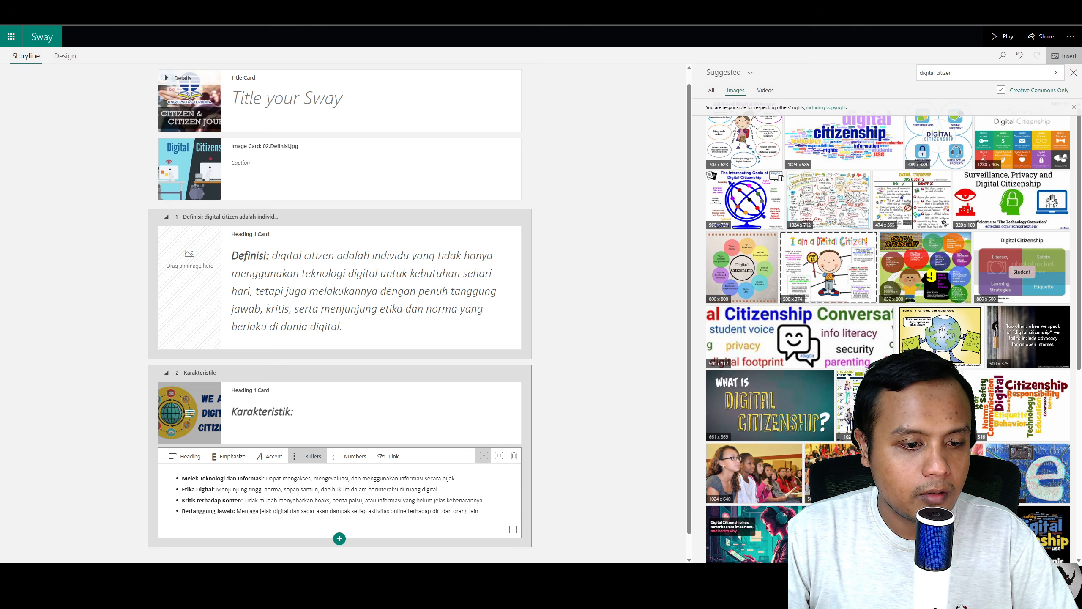
click(499, 455)
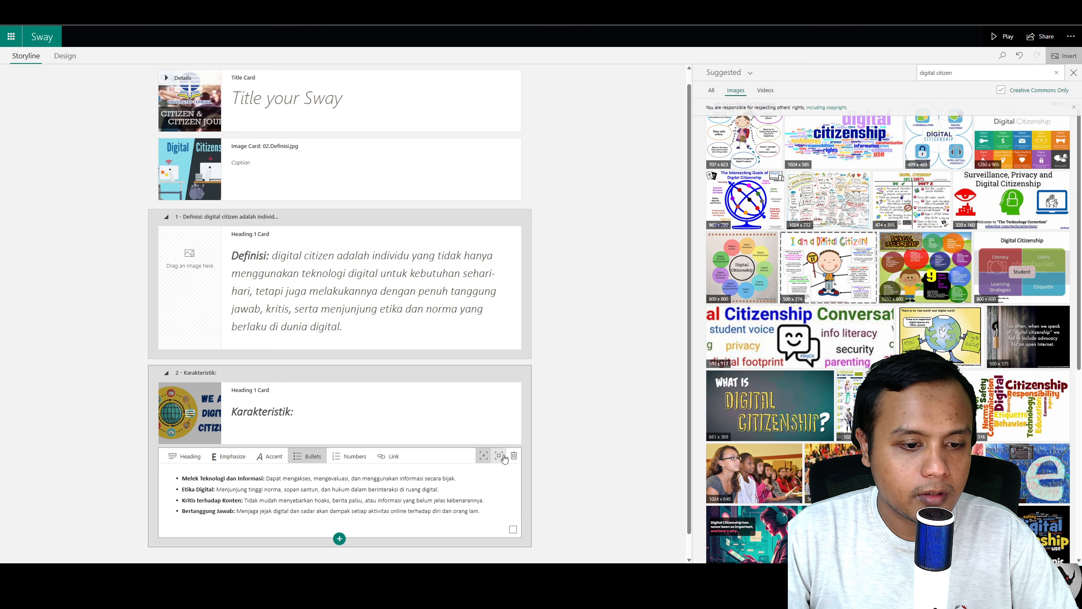
scroll(370, 490, down, 2)
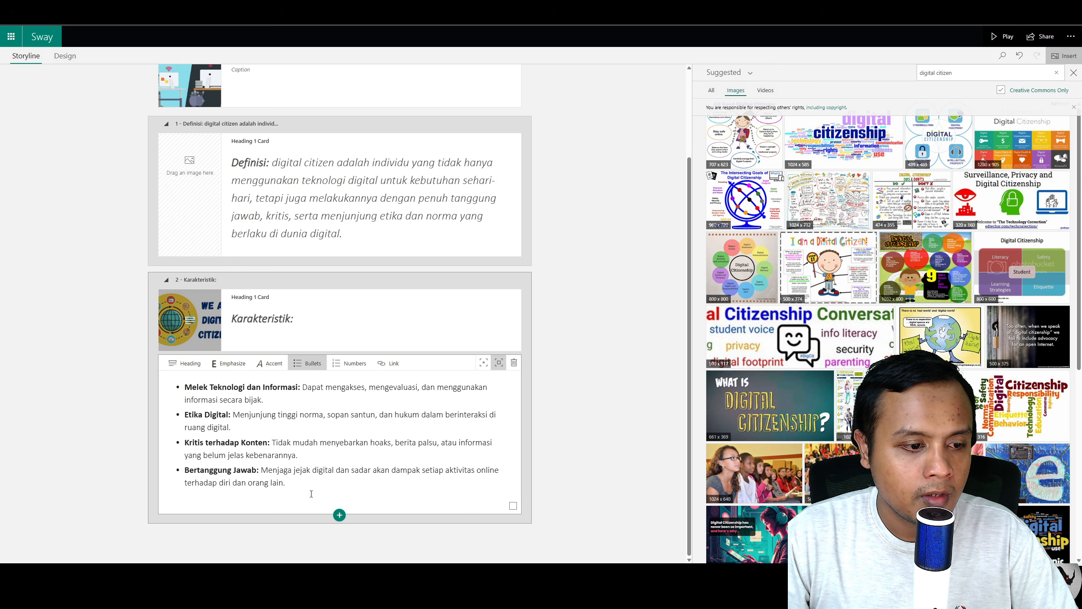
drag(311, 494, 174, 385)
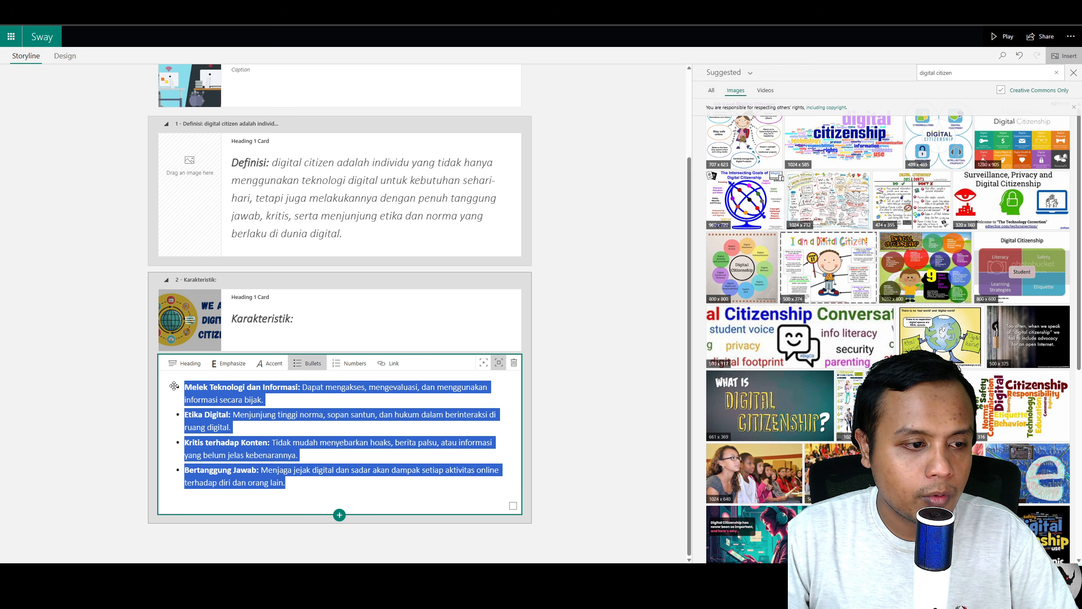
click(272, 381)
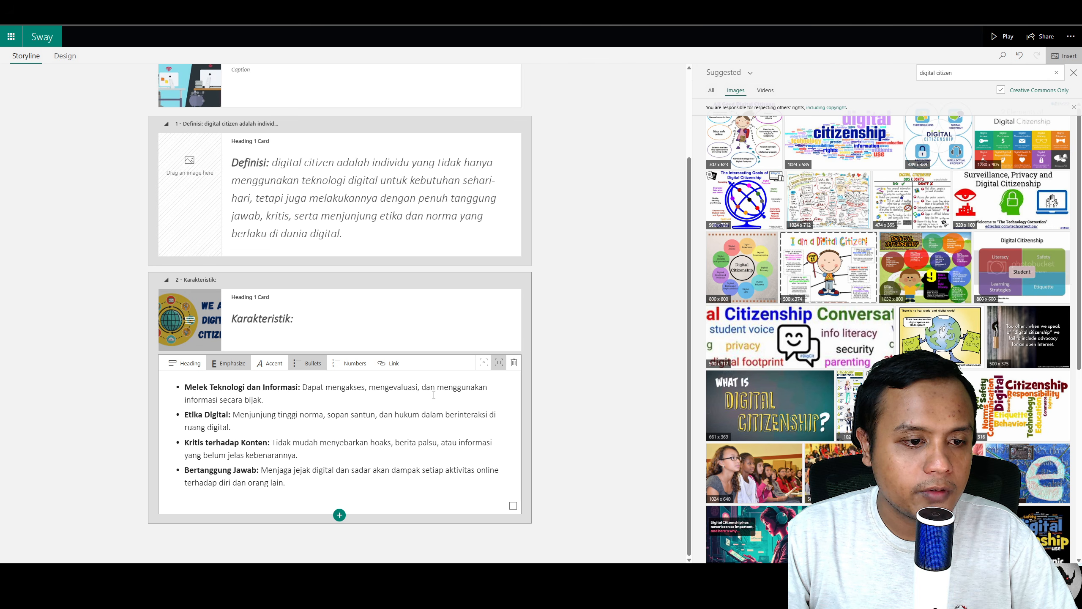
Step: Preview the Karakteristik bullets in Design, scrolling through the presentation, then return to Storyline
click(65, 55)
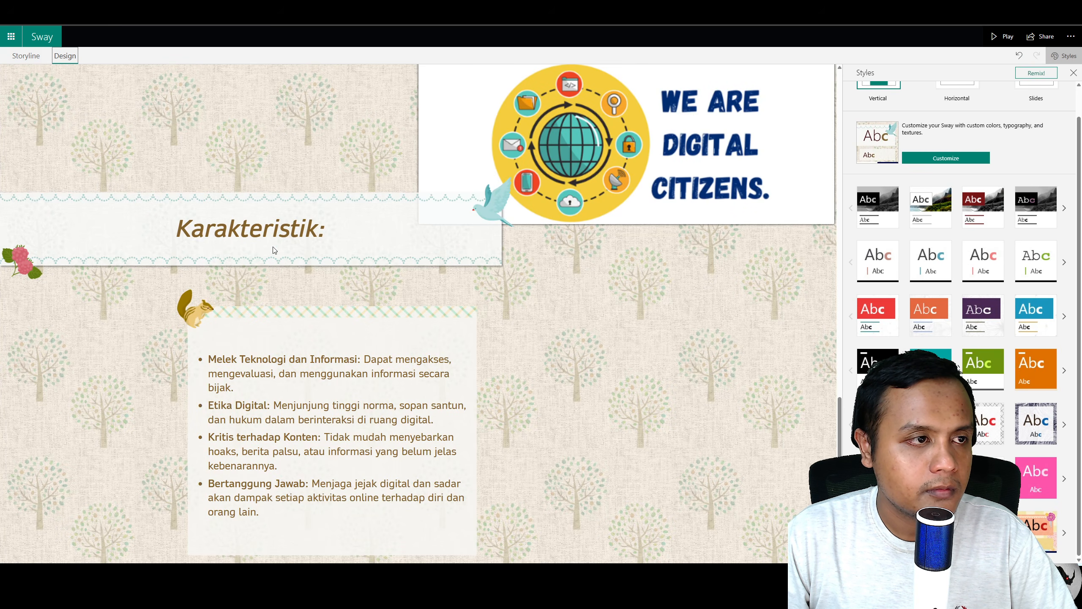
scroll(313, 239, up, 5)
scroll(313, 240, up, 5)
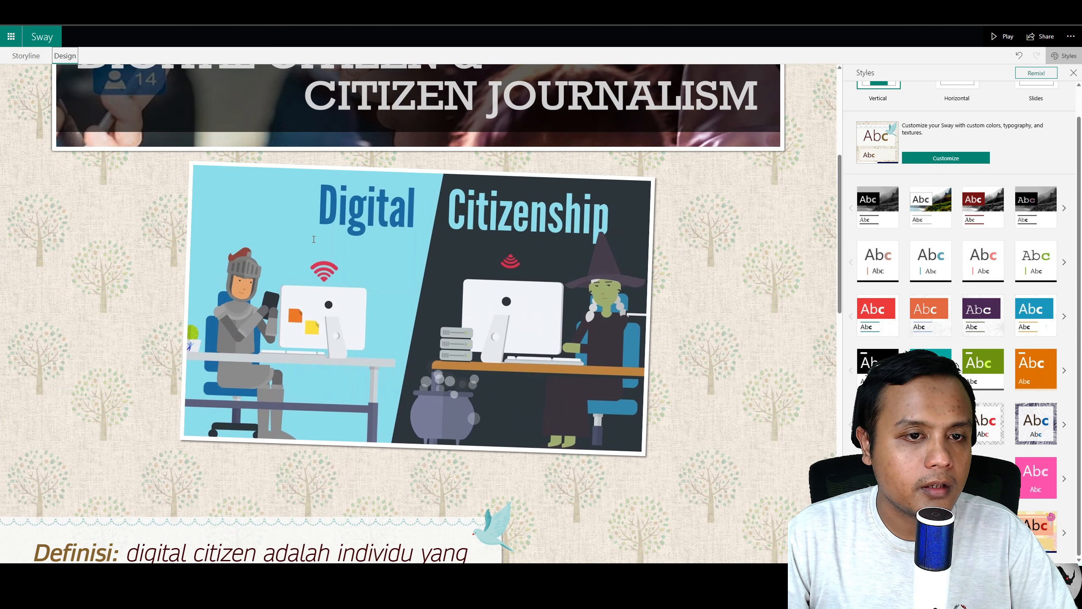
scroll(313, 239, down, 10)
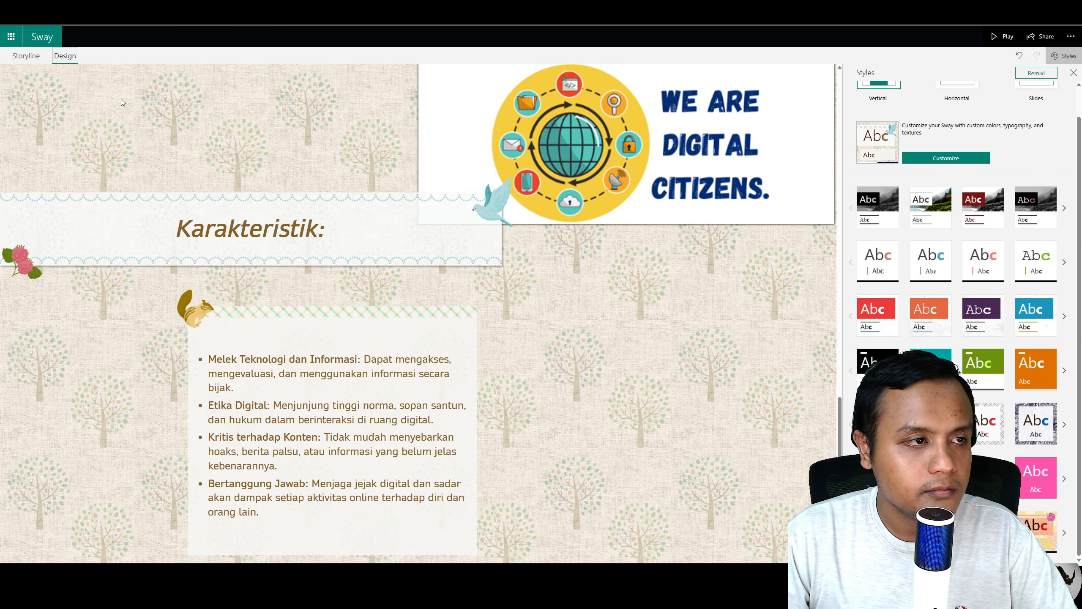
click(25, 55)
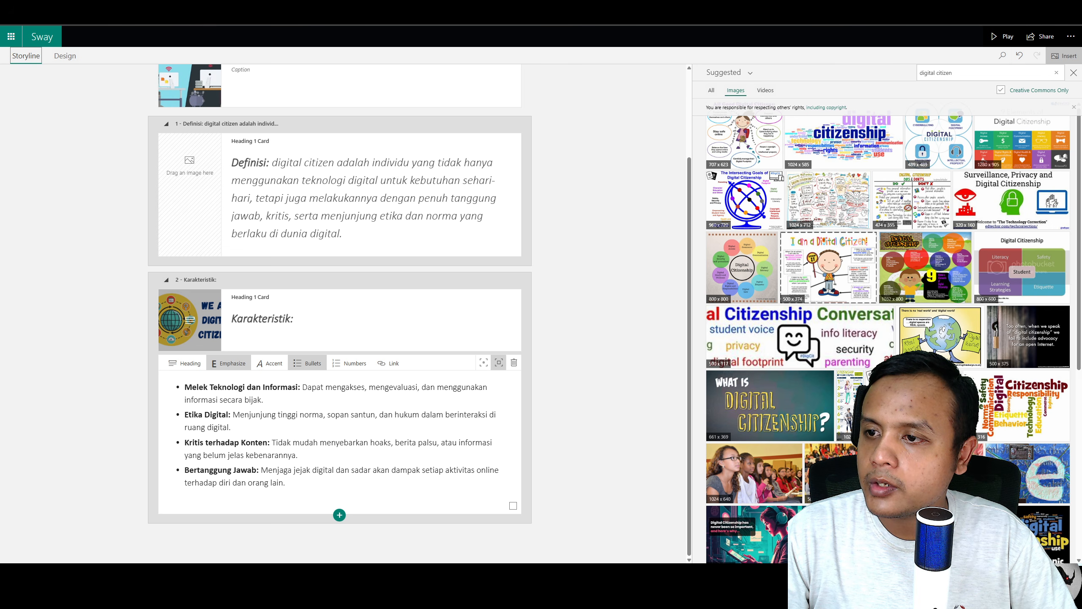
Step: Add an image card below the bullets and drag the CONTOH example image from the Word document into it
key(alt+Tab)
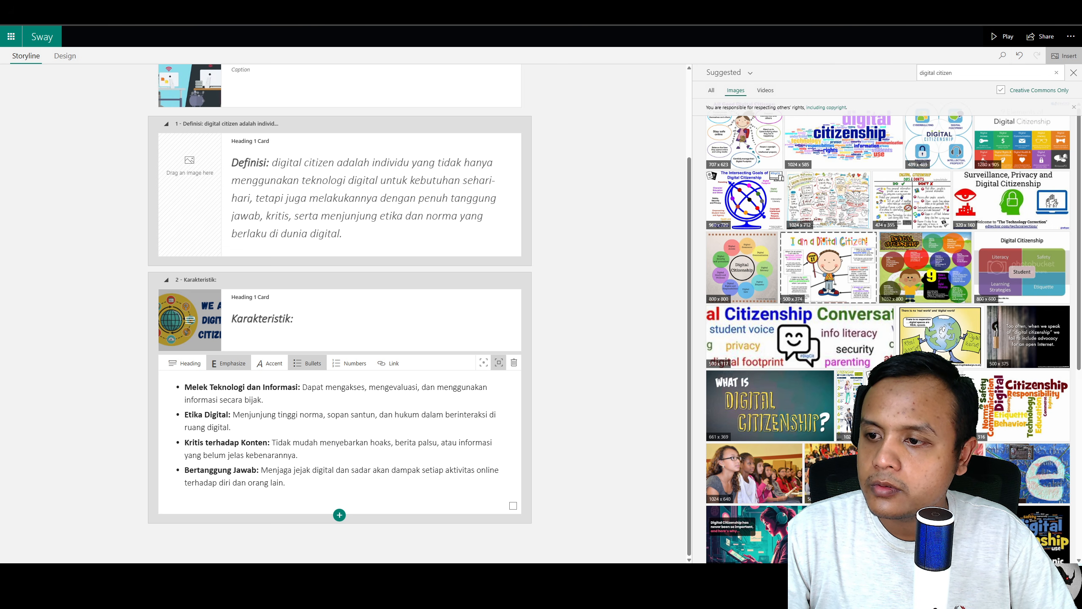
click(339, 515)
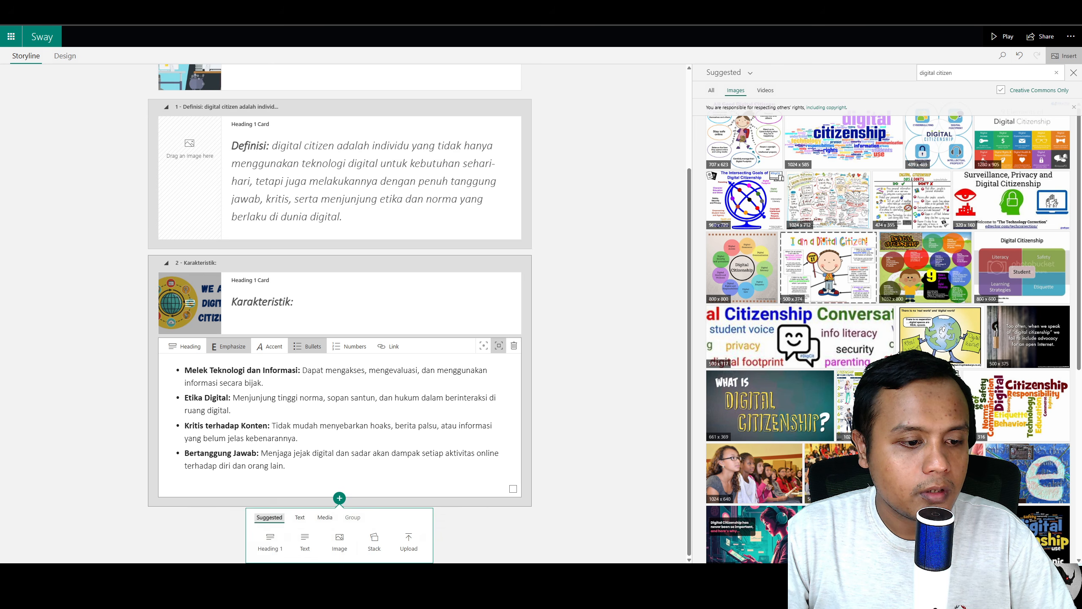
click(326, 517)
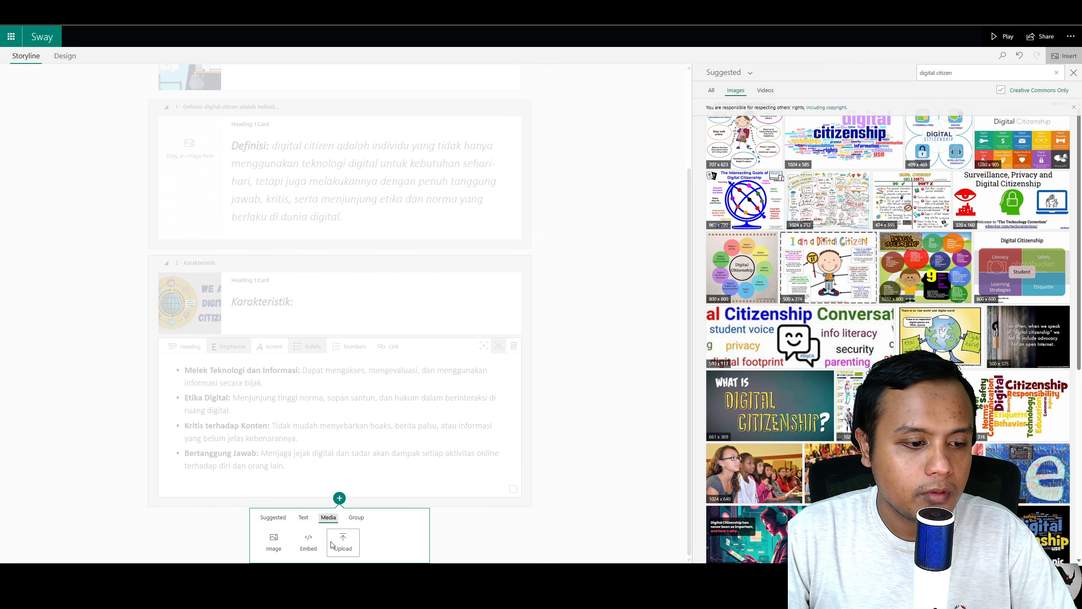
click(277, 544)
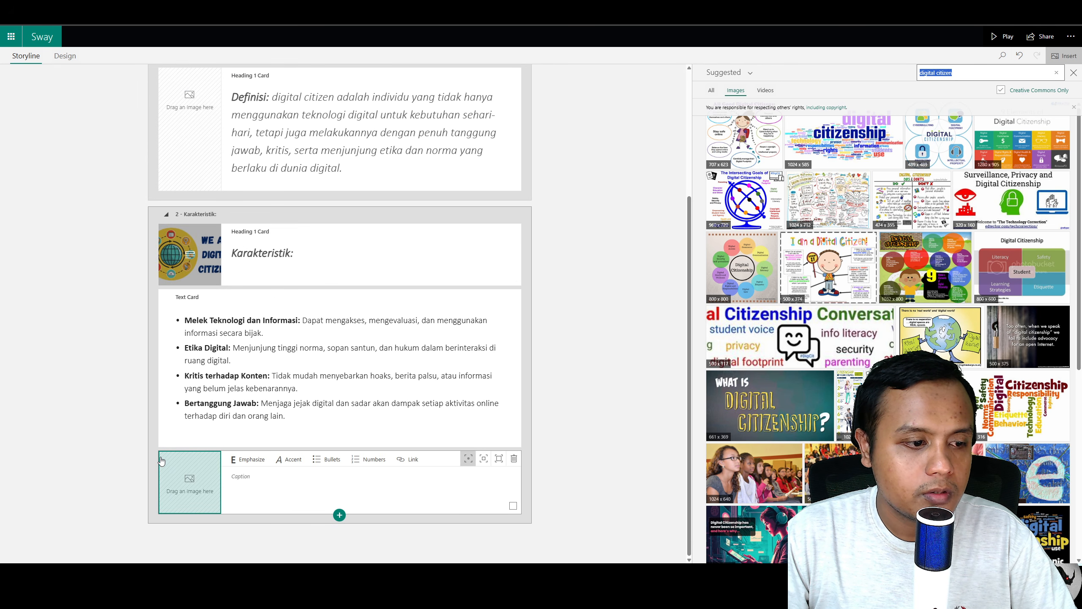
key(alt+Tab)
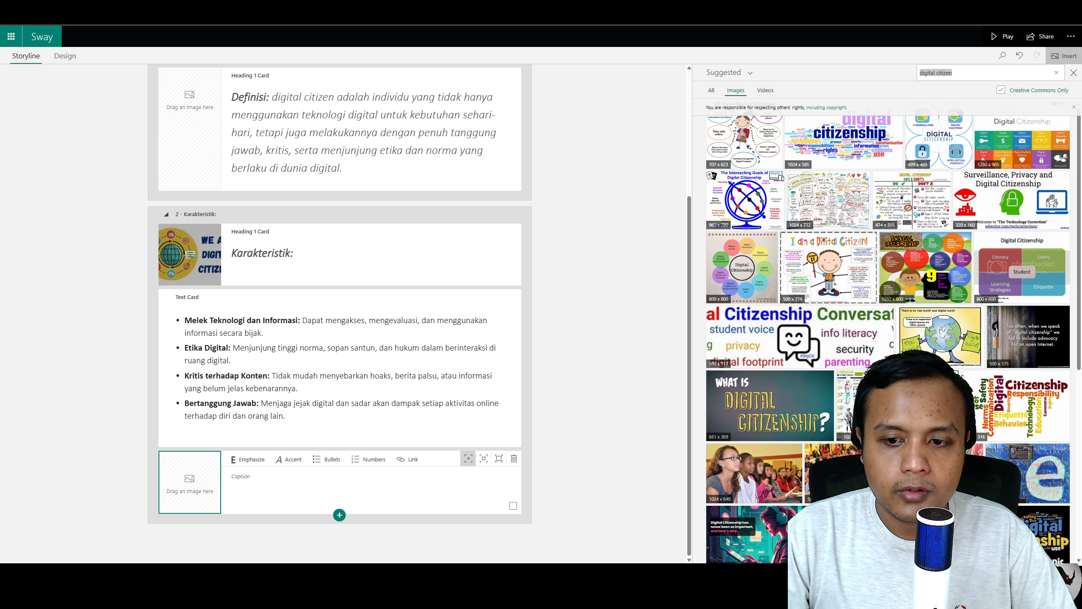
drag(255, 550, 189, 481)
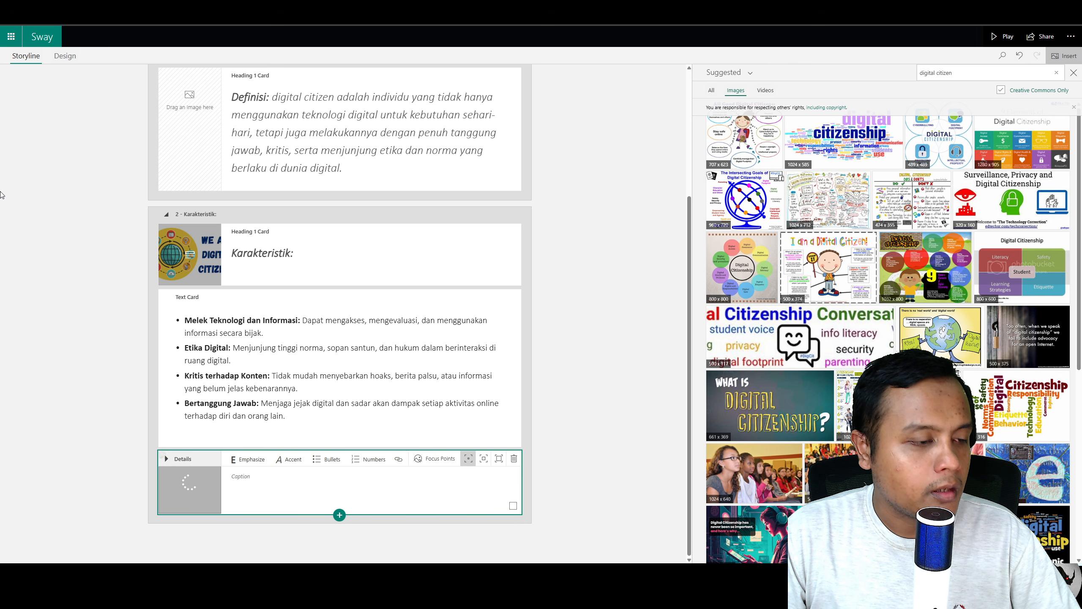
Step: Review the CONTOH image card's layout by switching between Storyline and Design and scrolling the preview
click(64, 55)
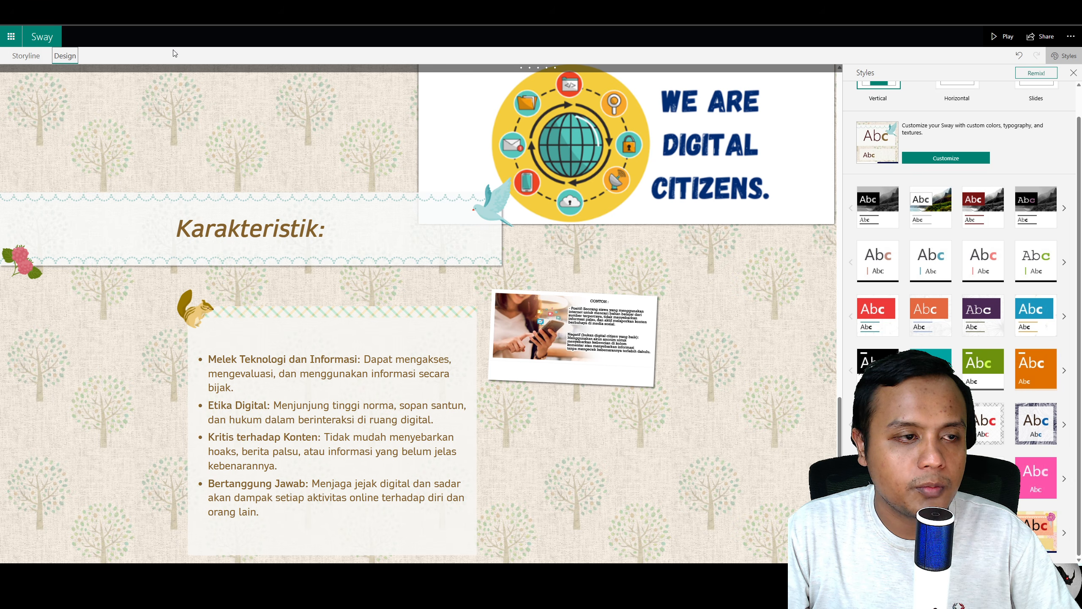
click(25, 56)
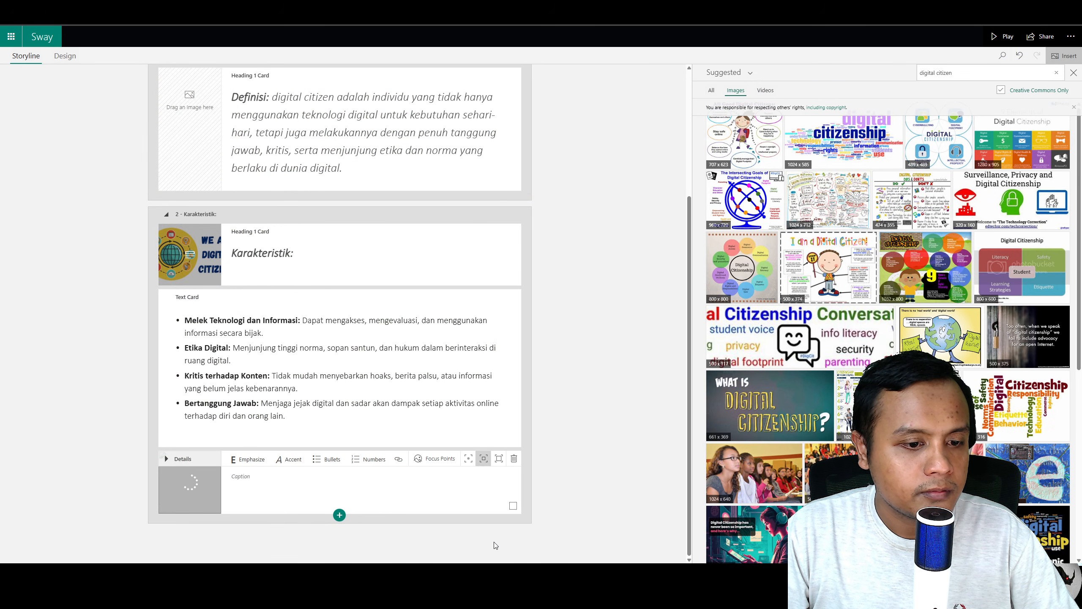
click(64, 55)
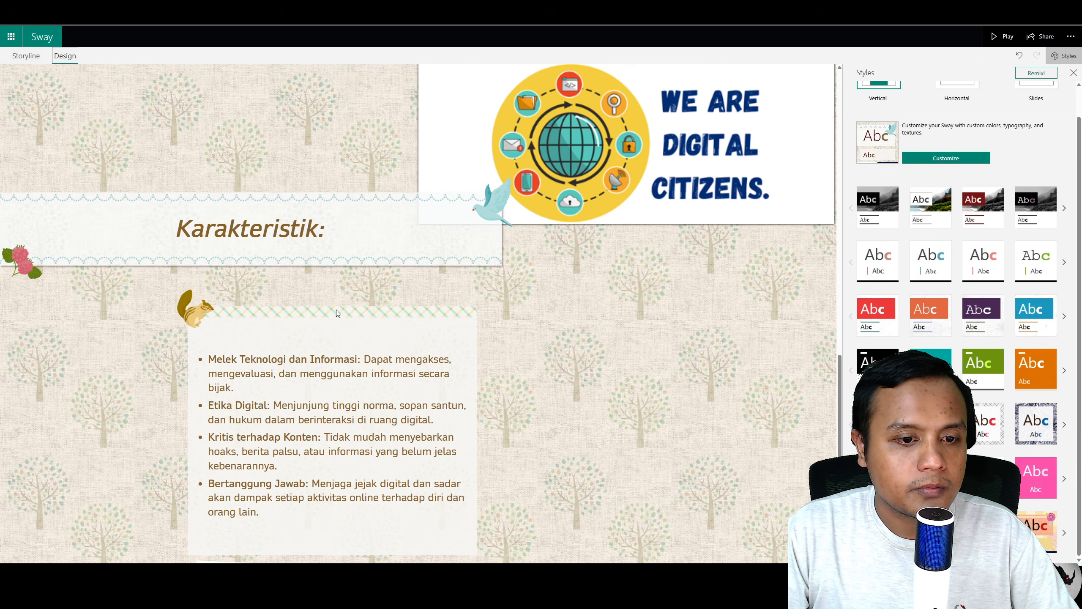
scroll(337, 310, down, 5)
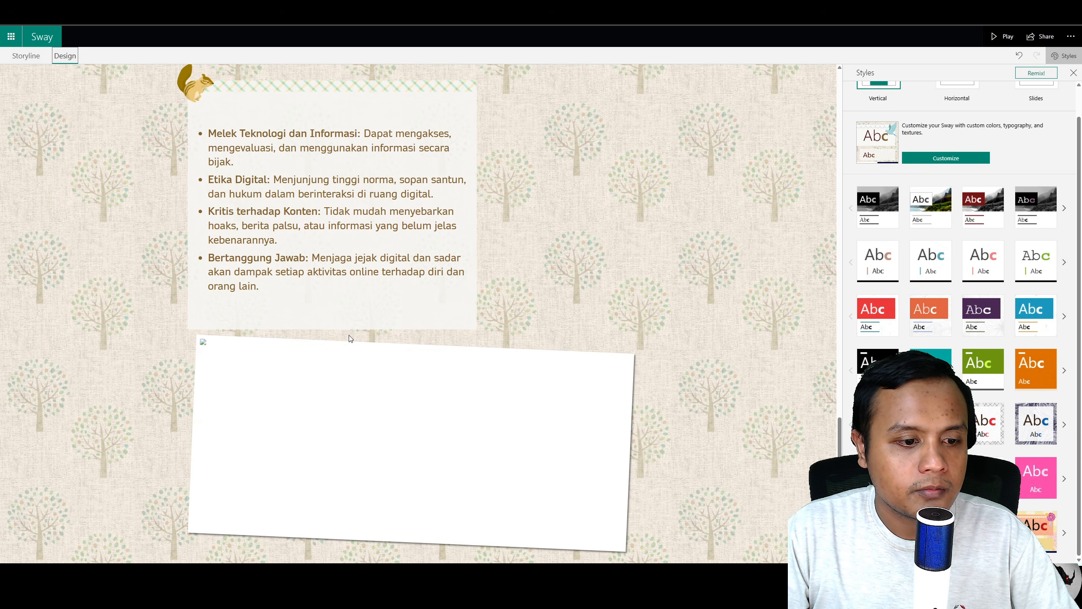
click(26, 55)
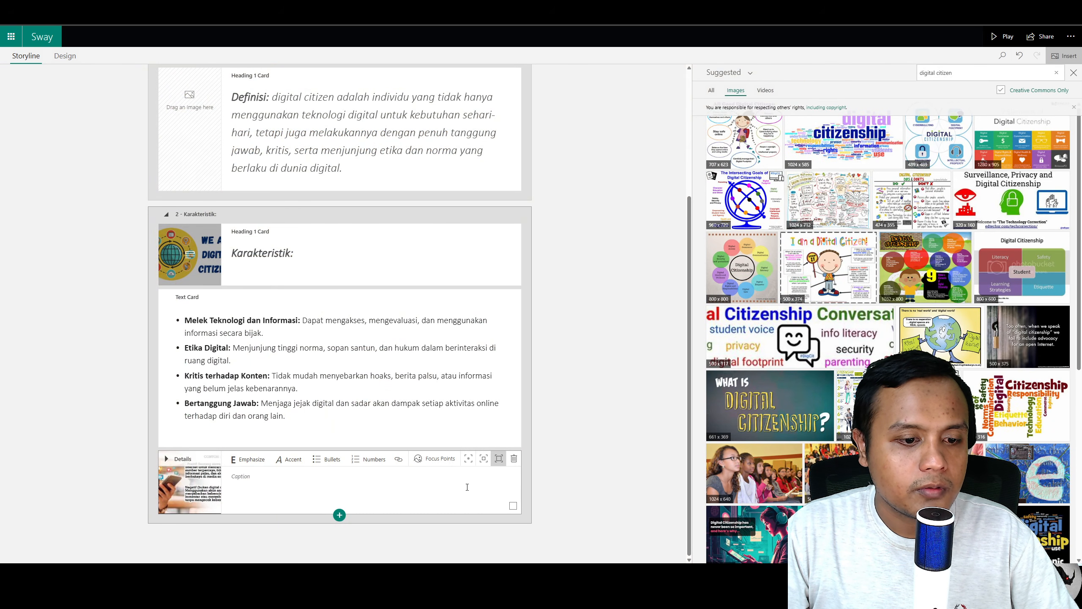
click(66, 56)
scroll(429, 305, up, 20)
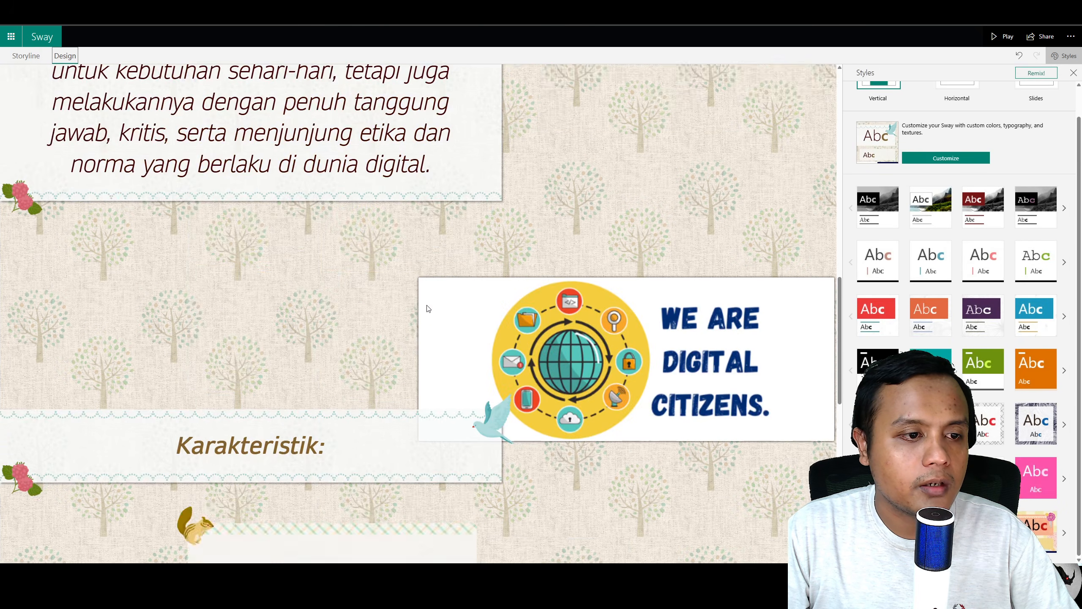
scroll(592, 283, down, 5)
scroll(593, 284, down, 10)
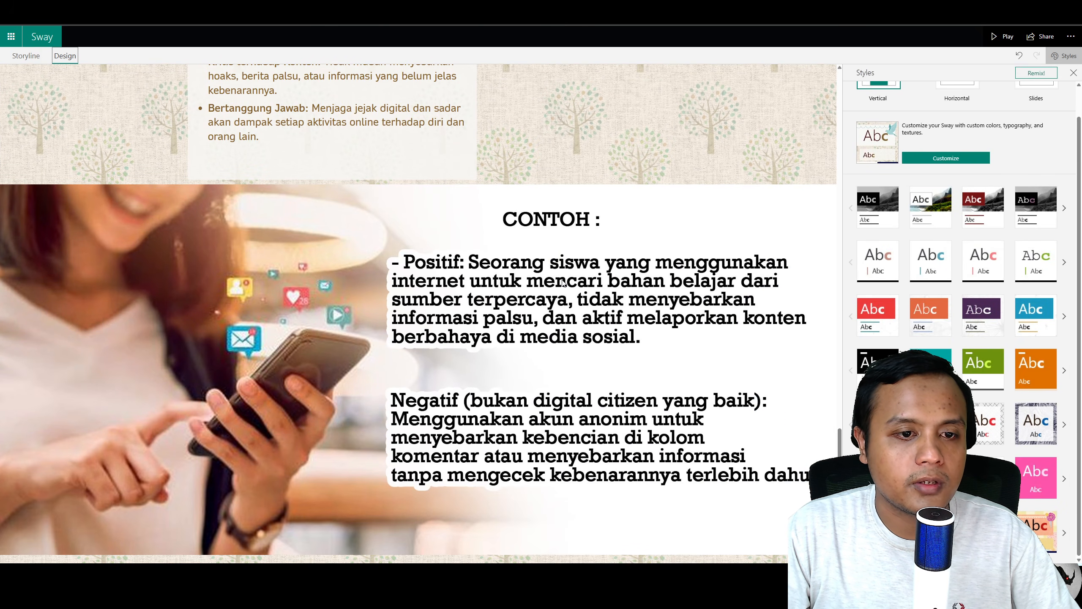
scroll(499, 287, up, 5)
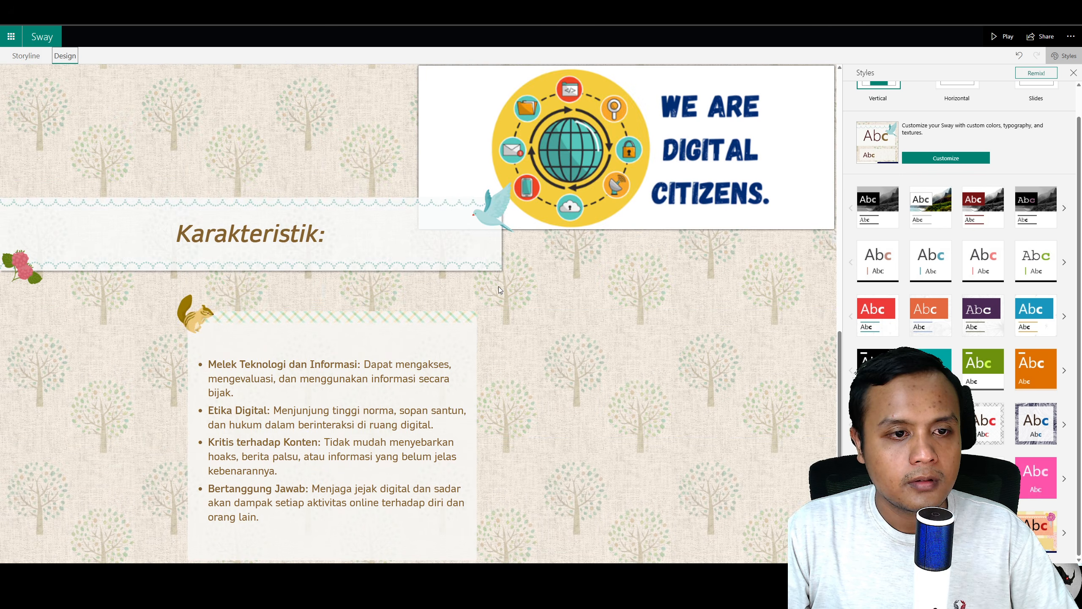
scroll(499, 287, down, 5)
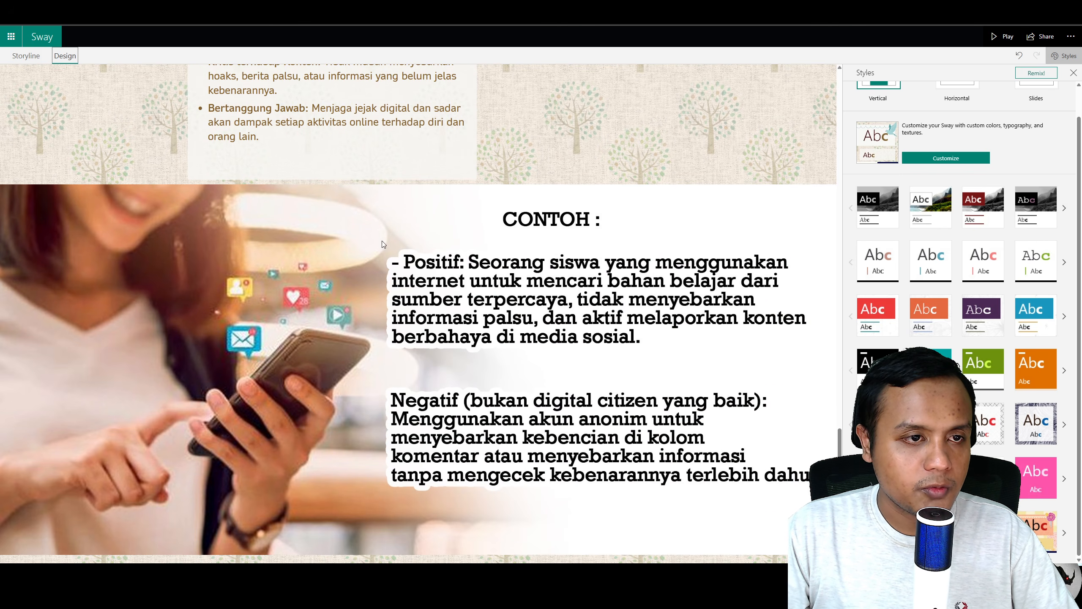
scroll(382, 240, up, 5)
scroll(416, 281, down, 5)
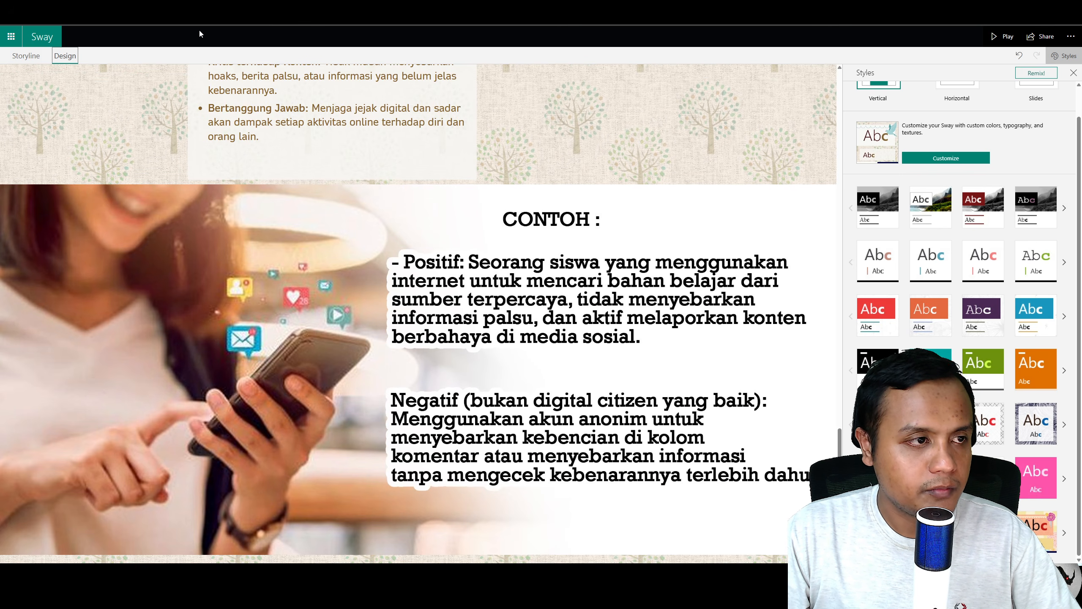
click(30, 59)
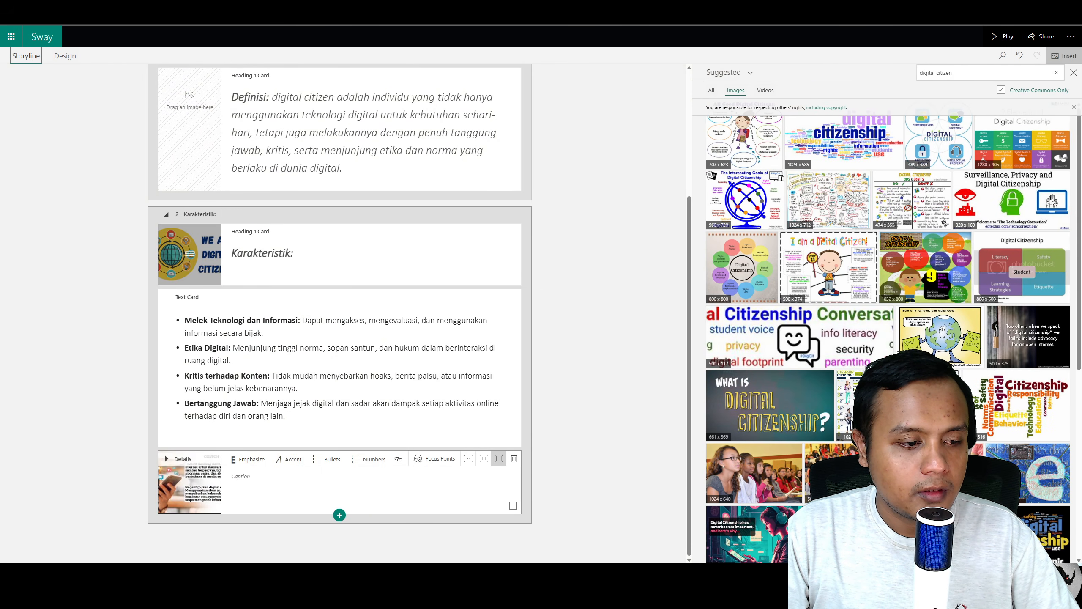
Step: Type a test caption on the CONTOH image card and preview it in Design
click(282, 481)
text(asdasdasdasdasdasd)
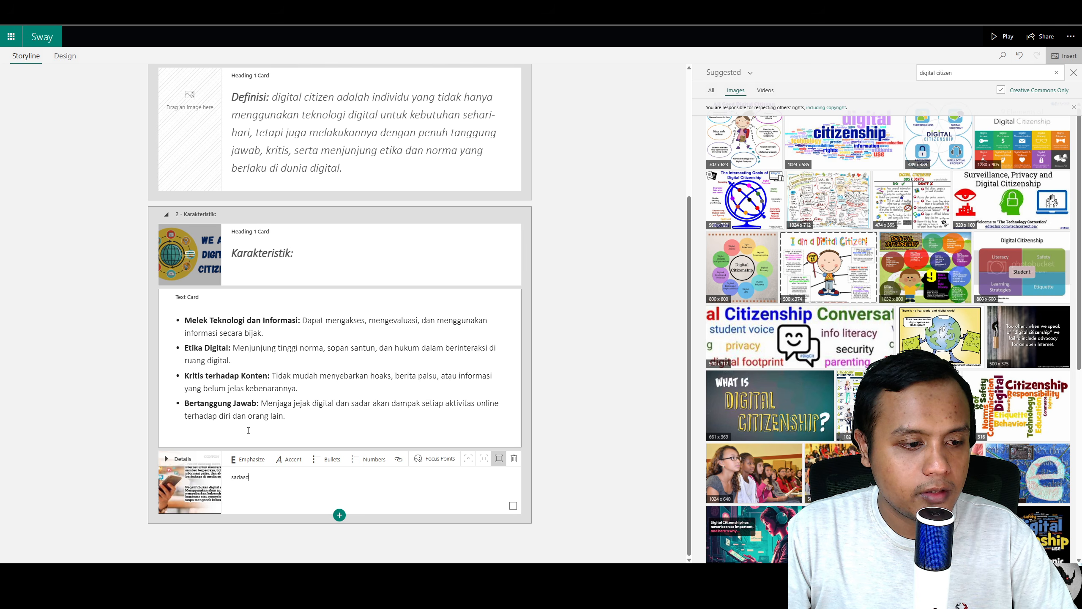
click(67, 59)
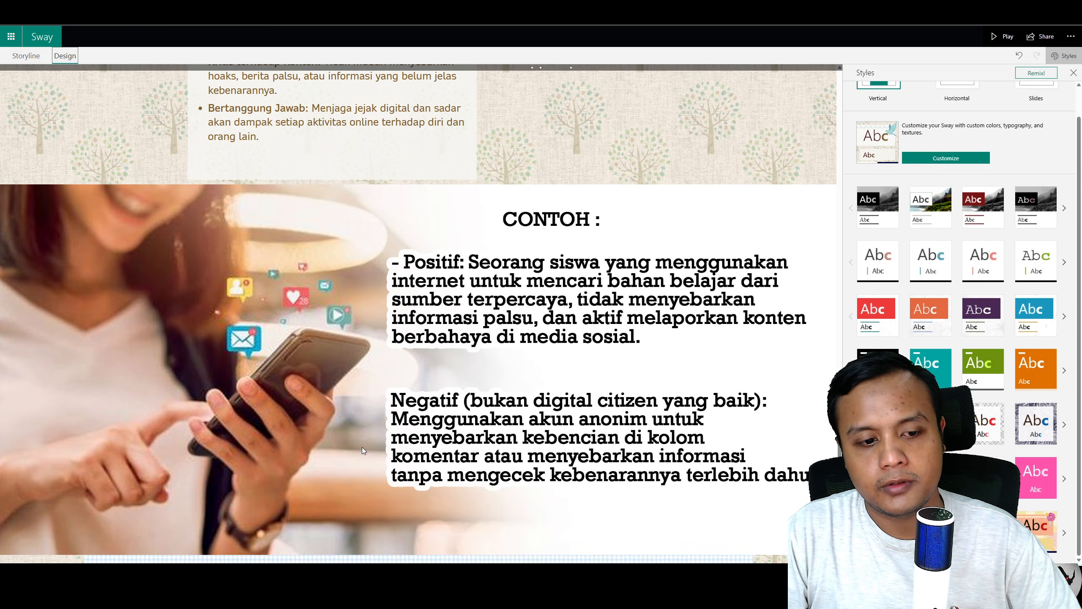
scroll(534, 458, down, 1)
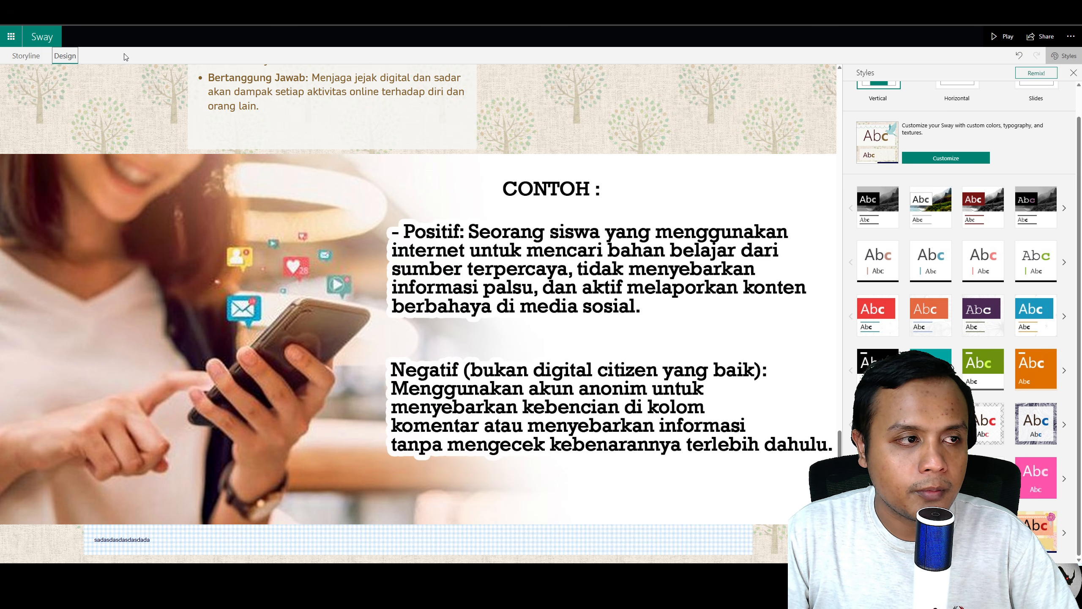
Step: Delete the test caption together with the CONTOH image card
click(26, 56)
drag(285, 477, 230, 476)
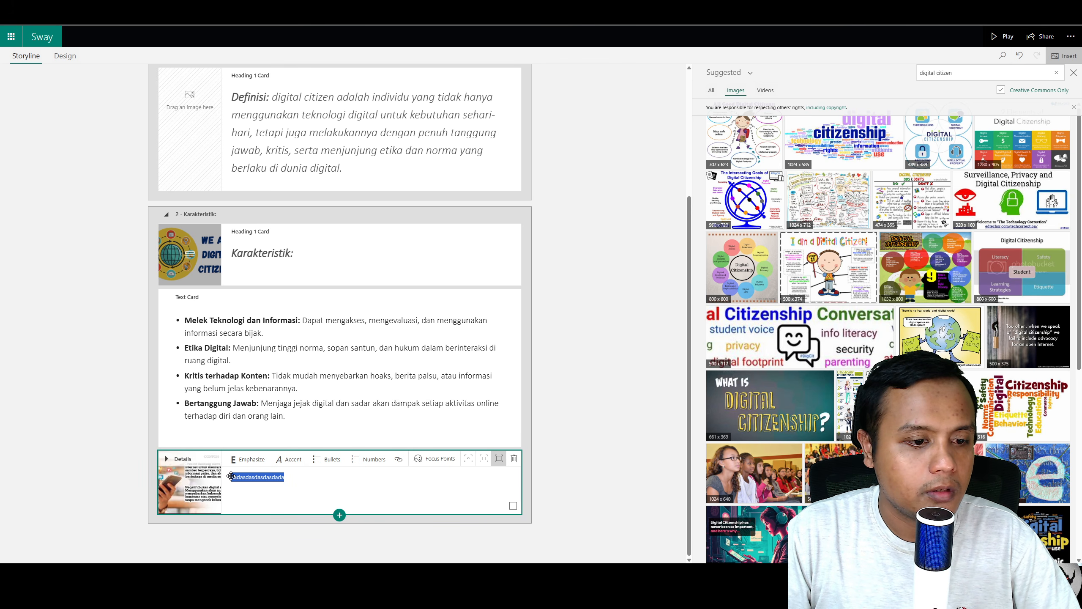
key(BackSpace)
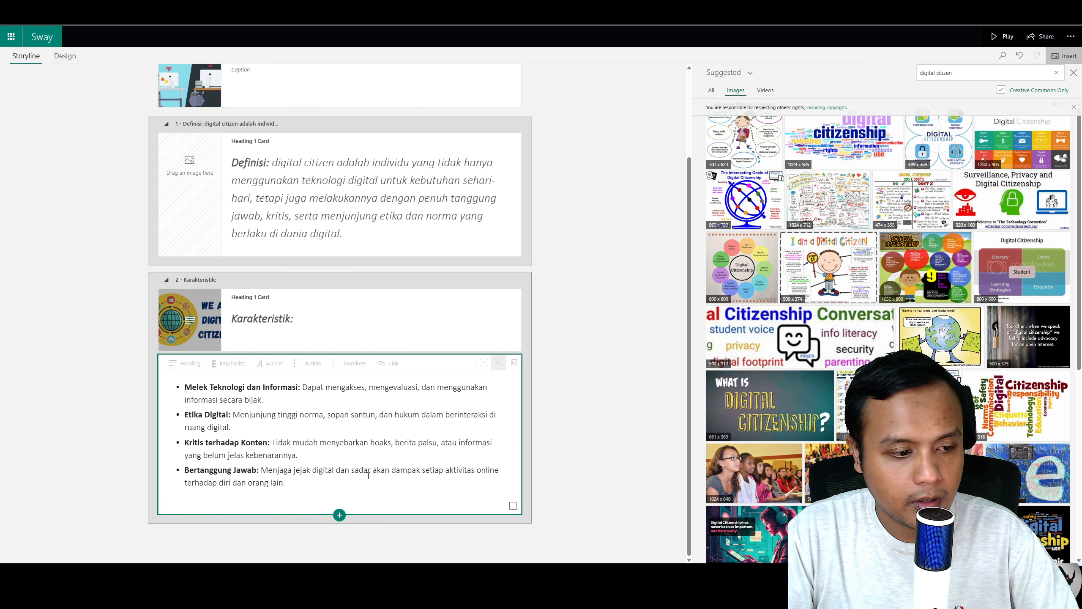
Step: Add a new image card below the Karakteristik bullets and drag the CONTOH image from the Word document into it
click(339, 515)
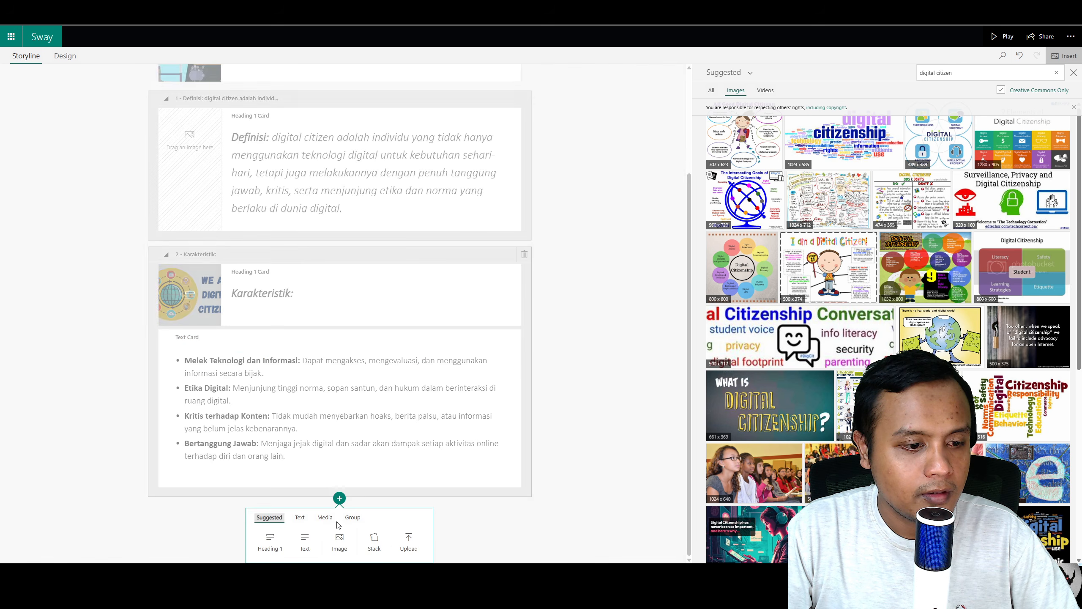
click(340, 542)
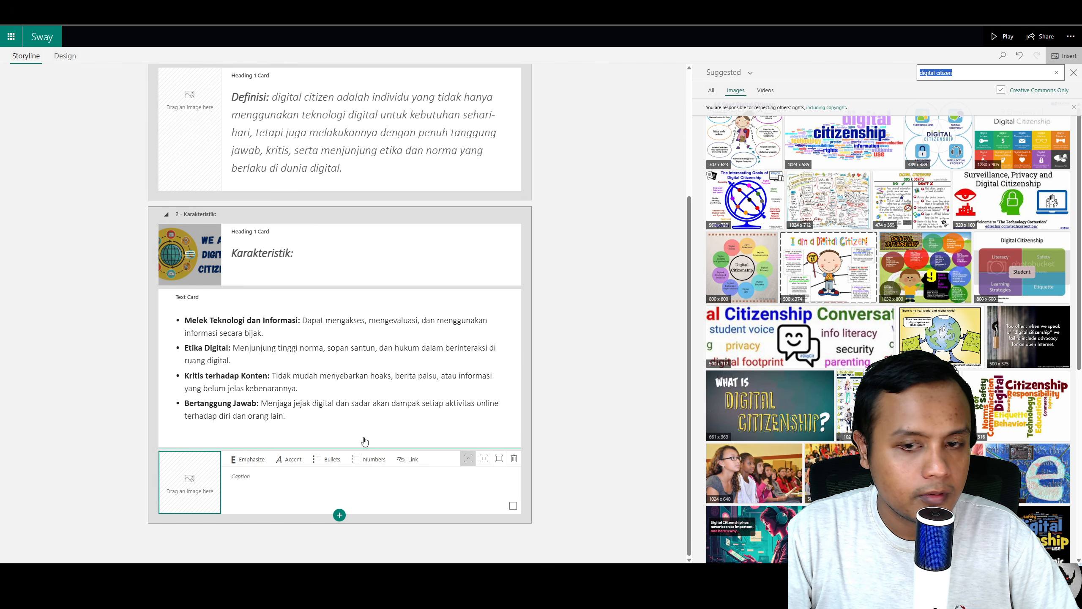
key(alt+Tab)
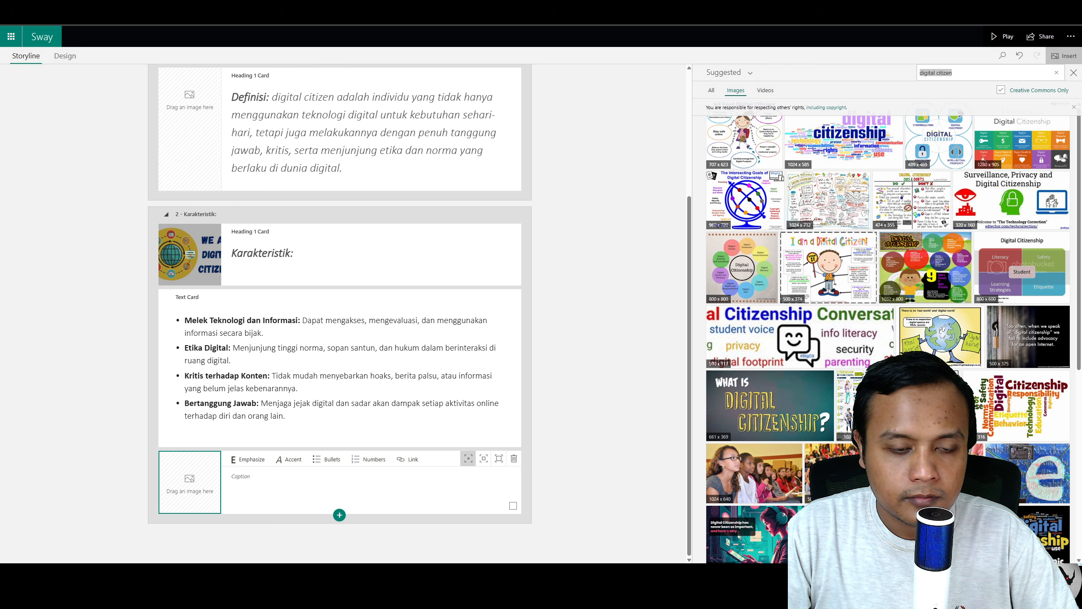
drag(424, 547, 189, 481)
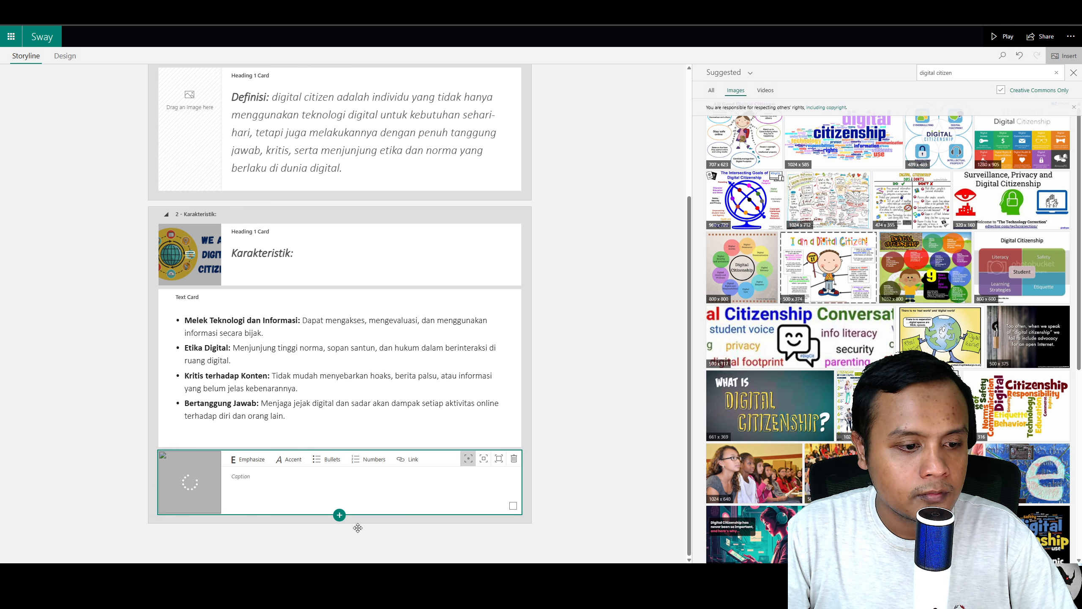
click(339, 515)
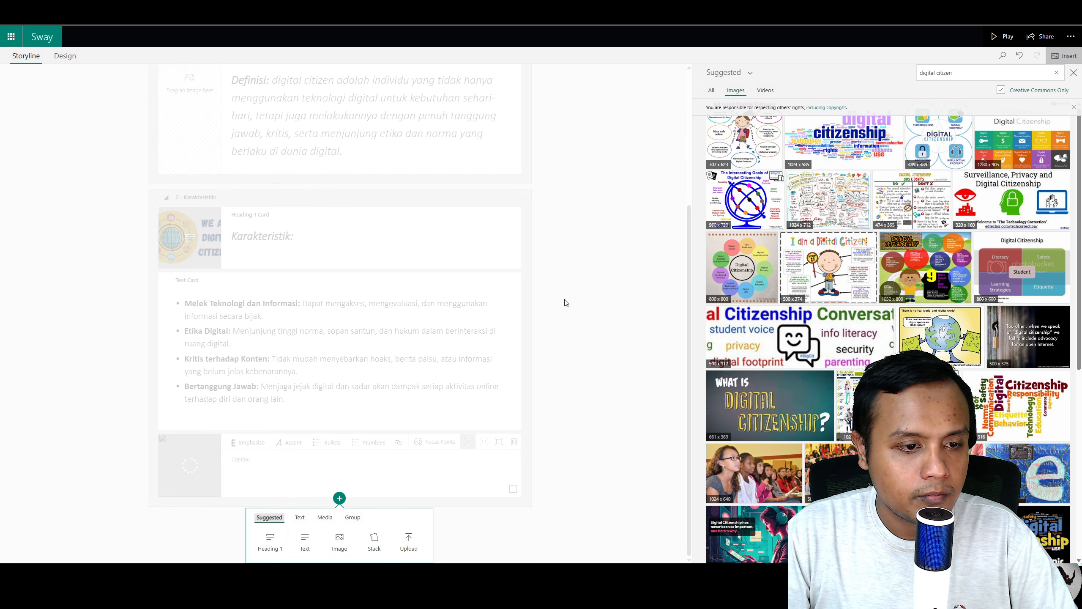
click(647, 226)
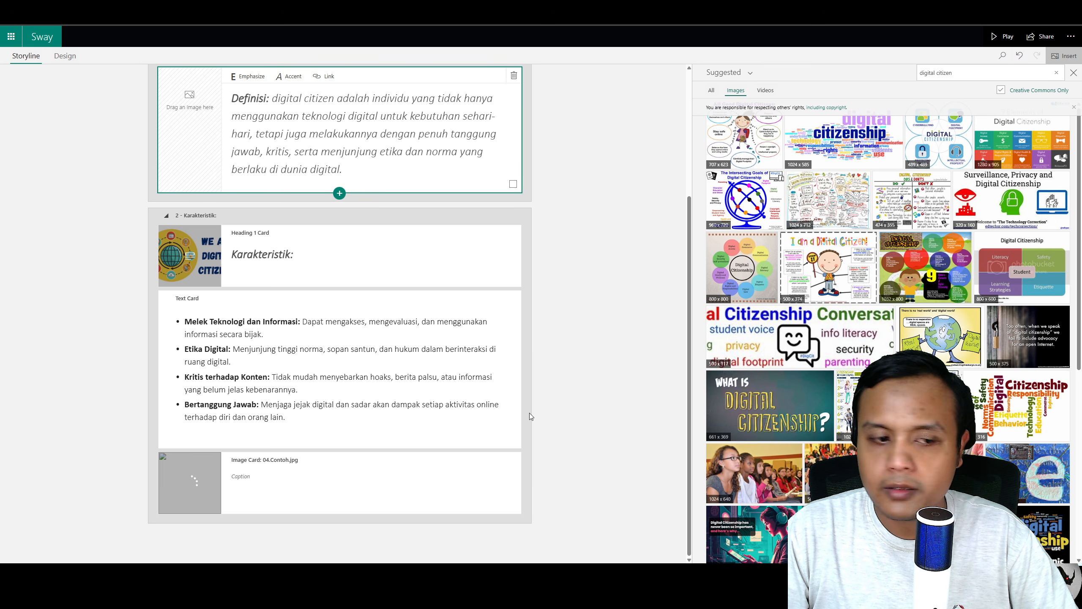
click(338, 516)
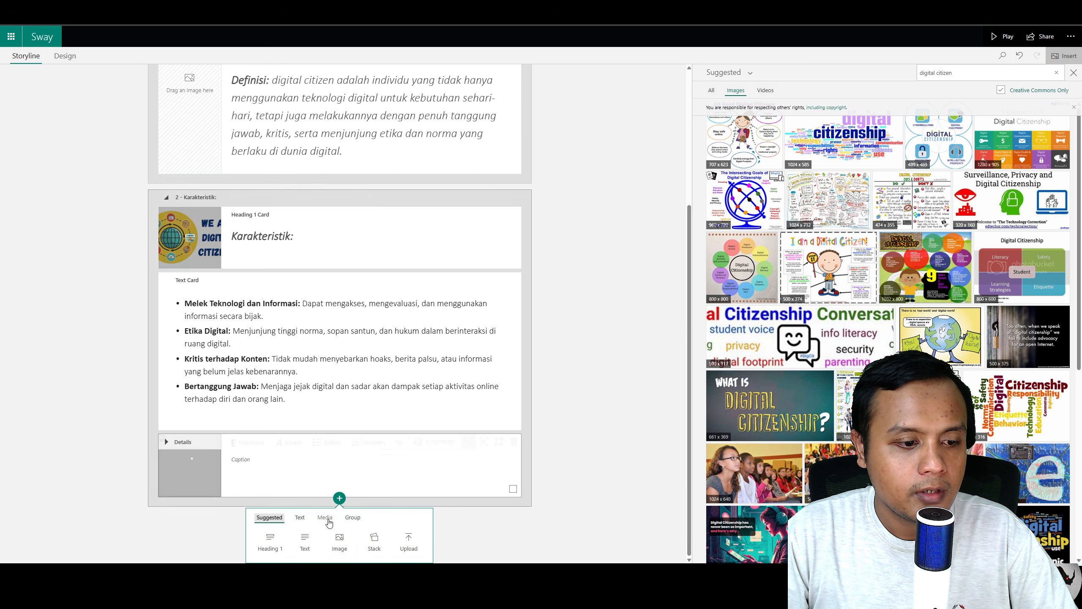
click(340, 541)
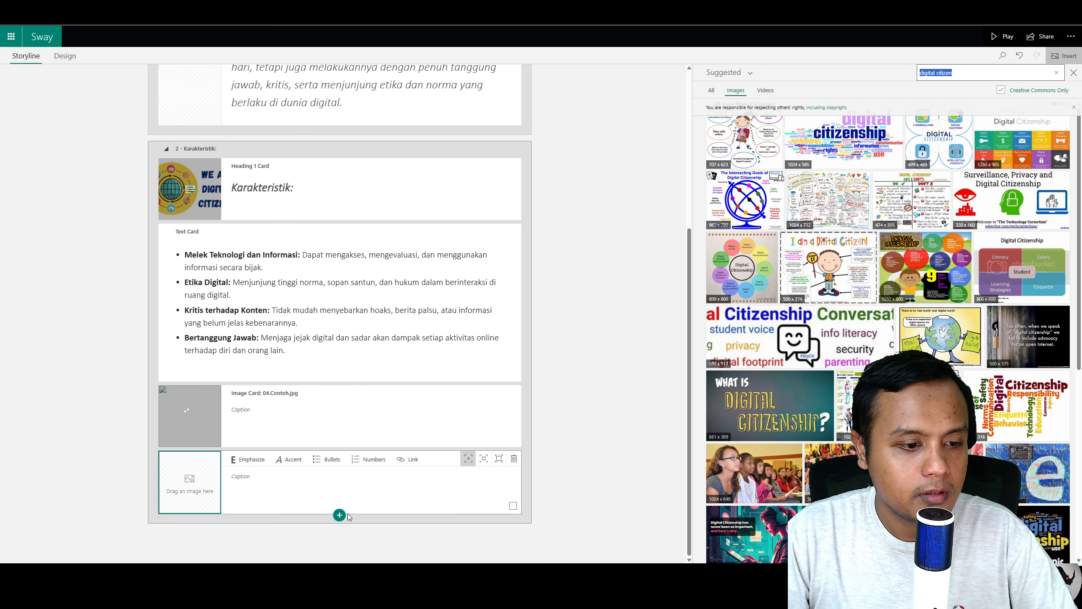
click(513, 459)
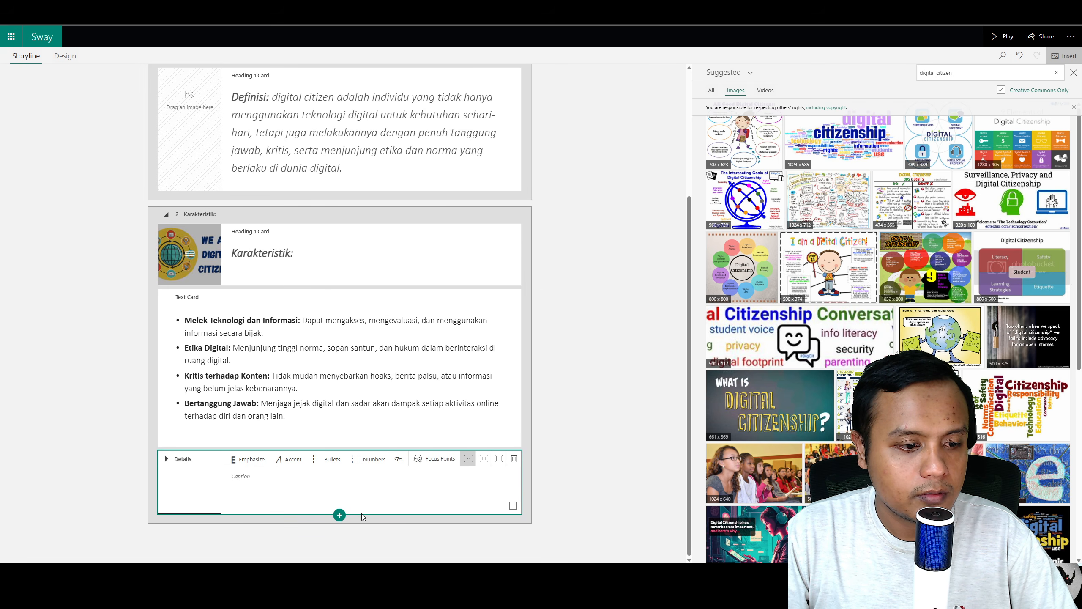
Step: Set the CONTOH image card's emphasis to the largest size option
click(339, 515)
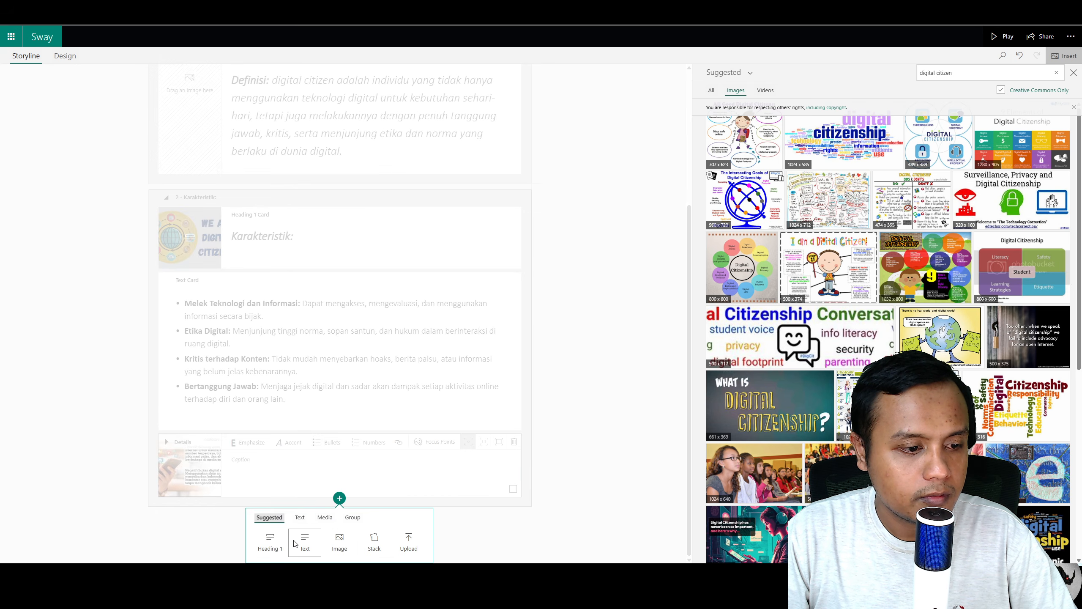
click(512, 446)
click(498, 461)
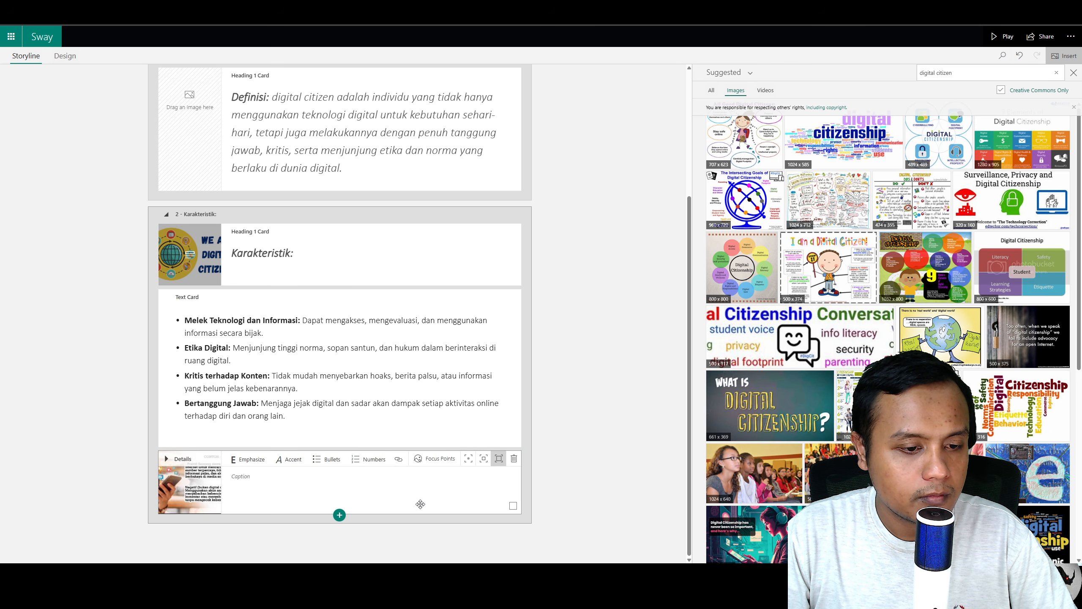
Step: Review the CONTOH image card in Design and in its Focus Points settings, returning to Storyline
click(65, 55)
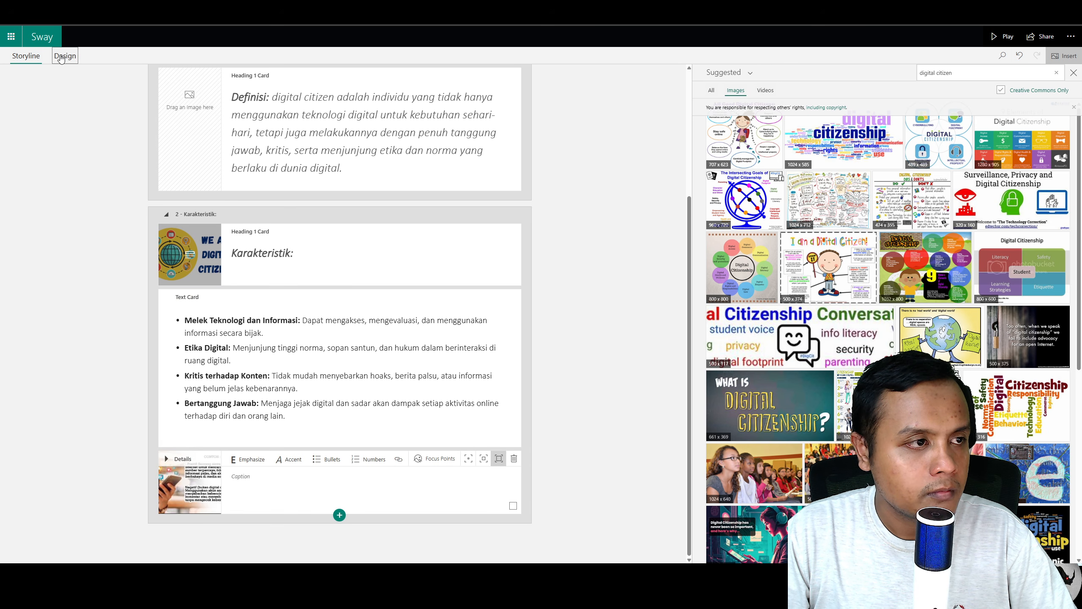
scroll(373, 304, up, 10)
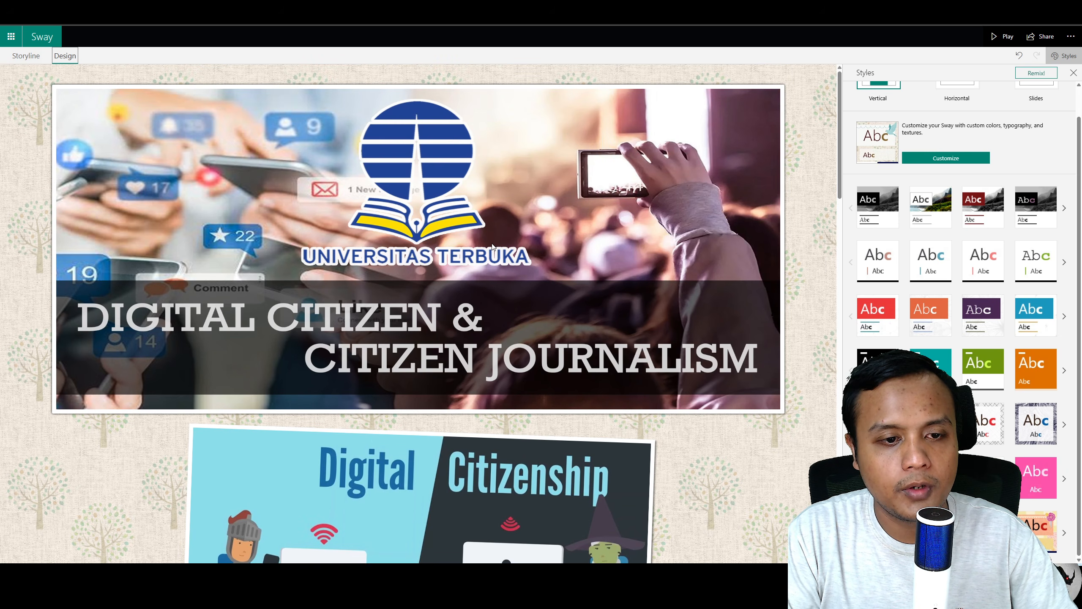
scroll(480, 277, down, 1)
scroll(480, 276, down, 15)
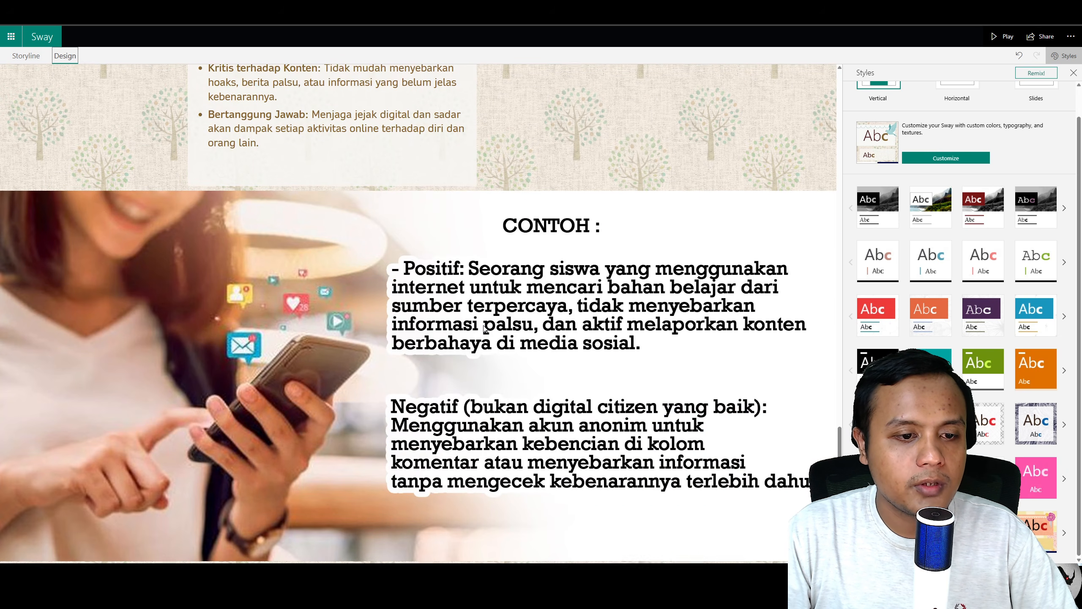
click(30, 56)
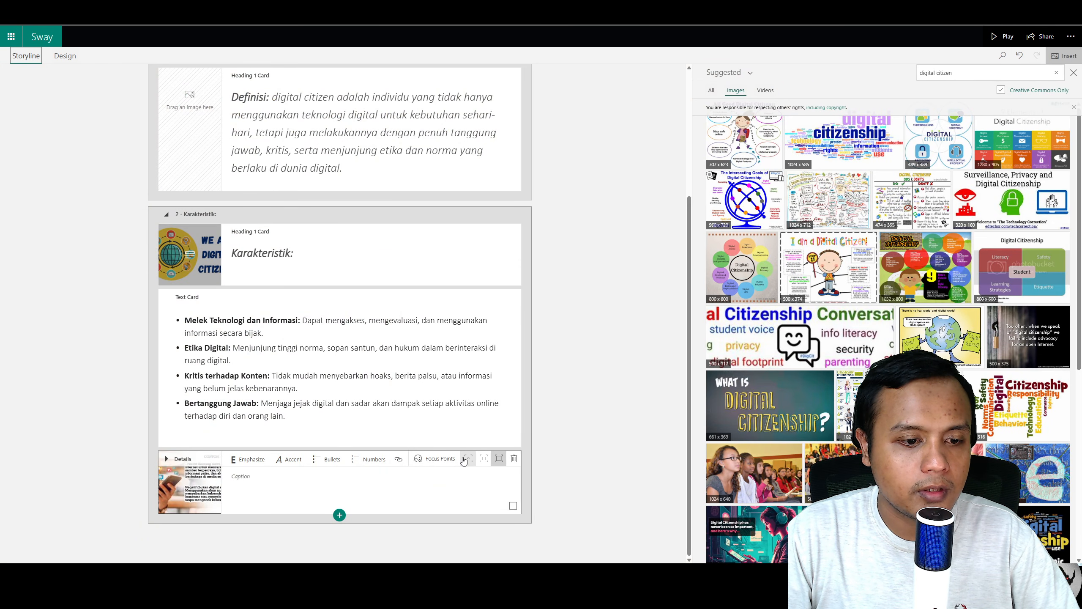
click(434, 458)
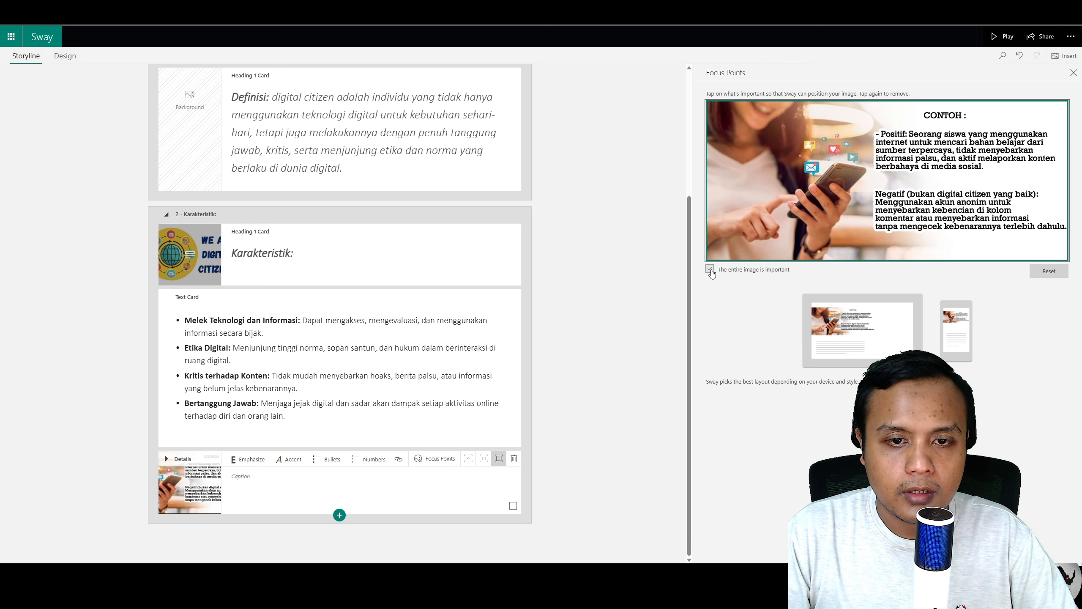
click(64, 56)
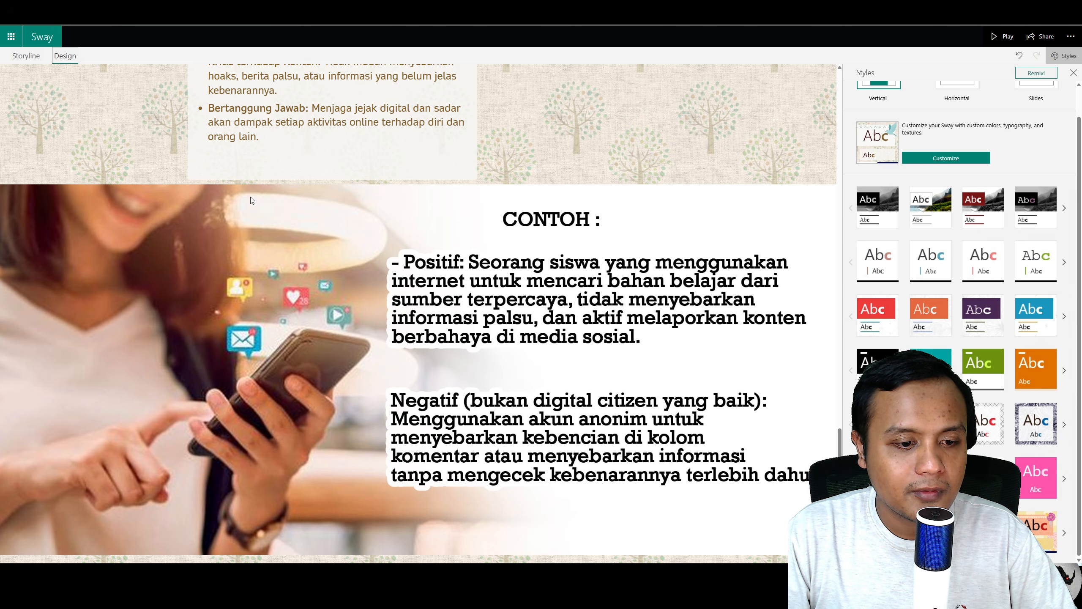
click(25, 55)
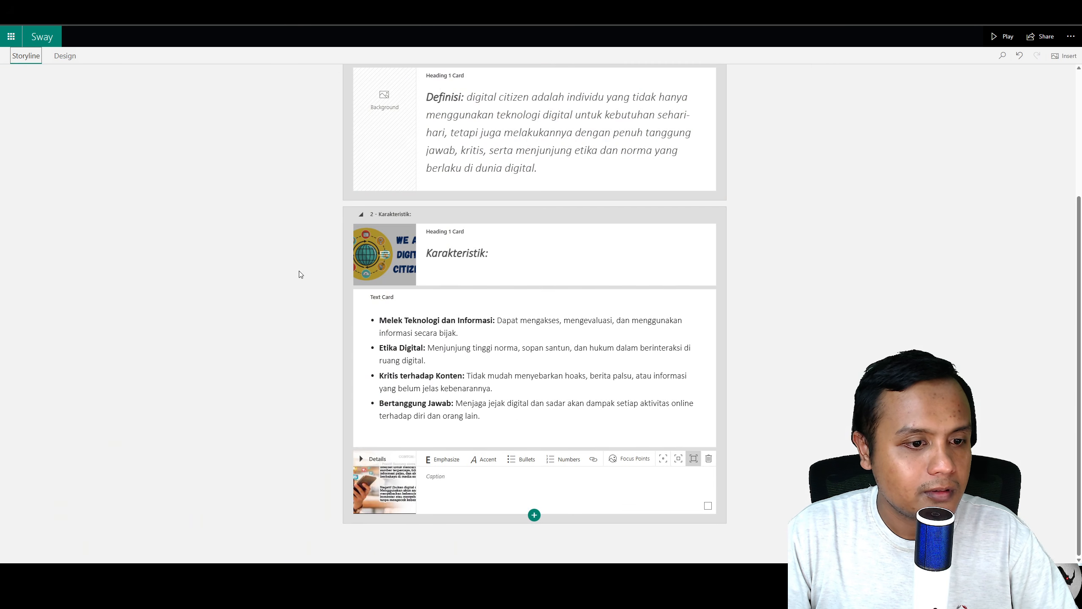
Step: Add a new Heading 1 section below the CONTOH image card
click(534, 515)
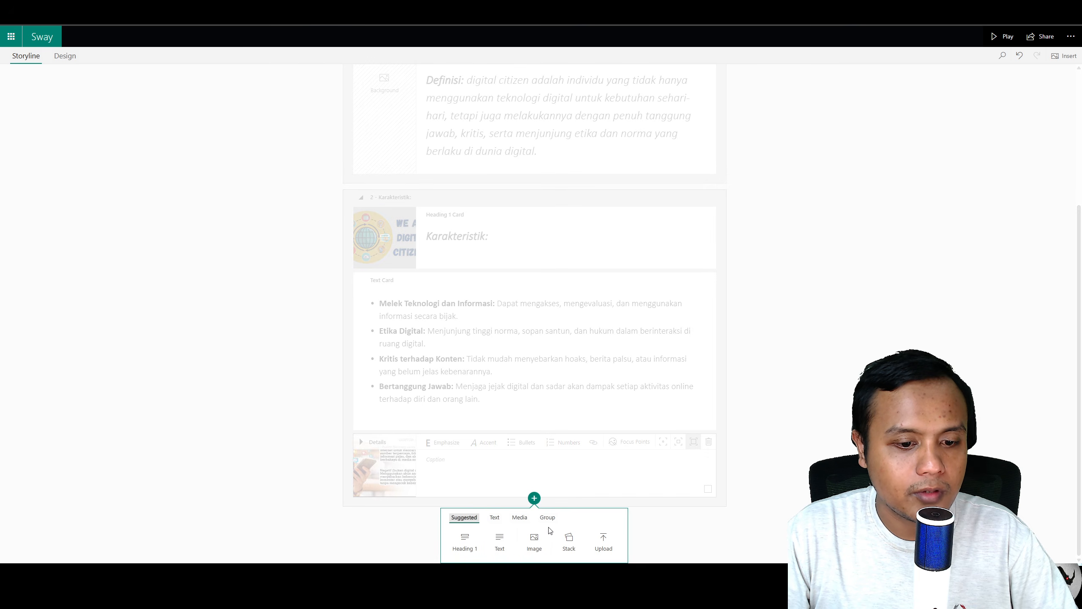
click(495, 517)
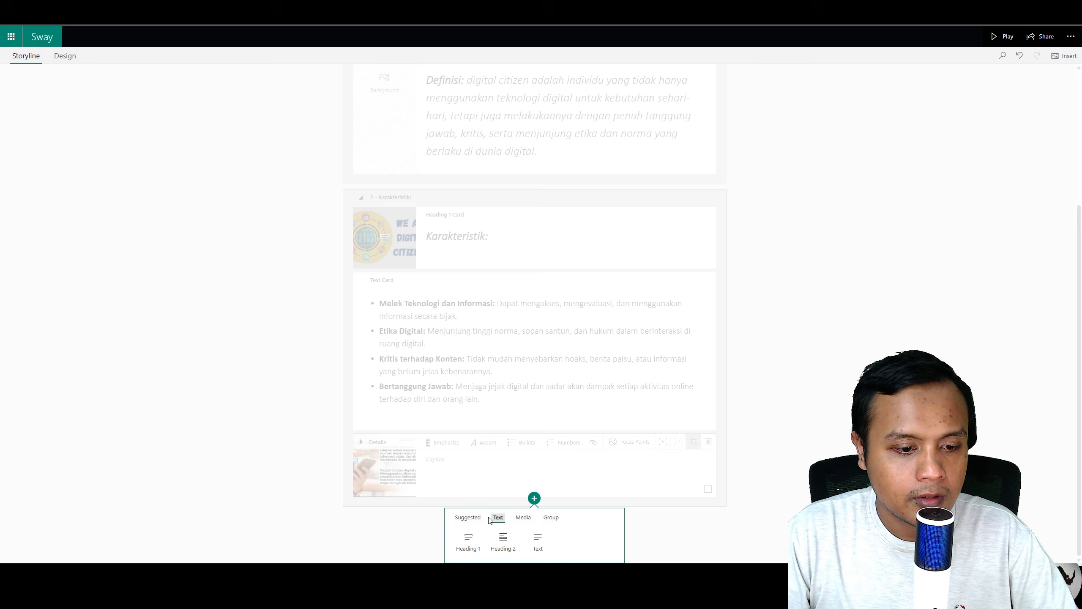
click(469, 543)
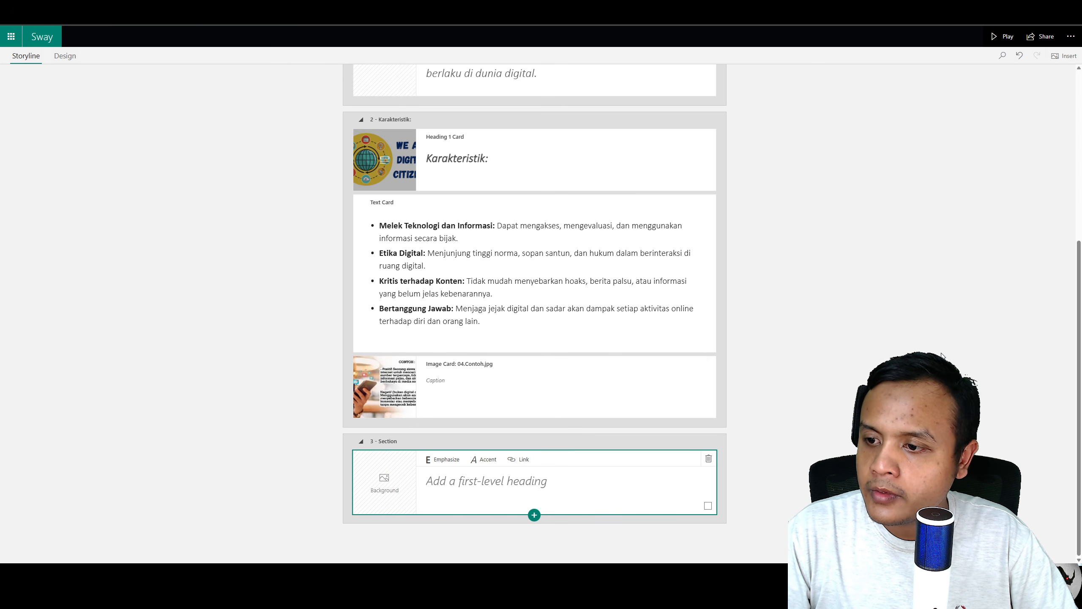
Step: Drag an image from the Word document into the new section heading's background and preview it in Design
click(523, 596)
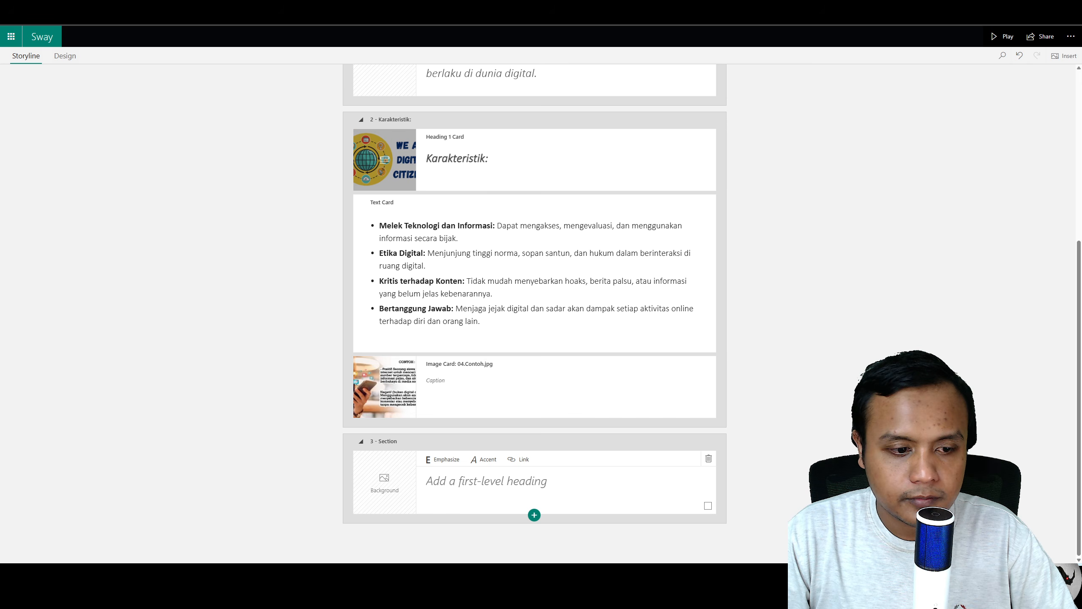
drag(298, 482, 385, 483)
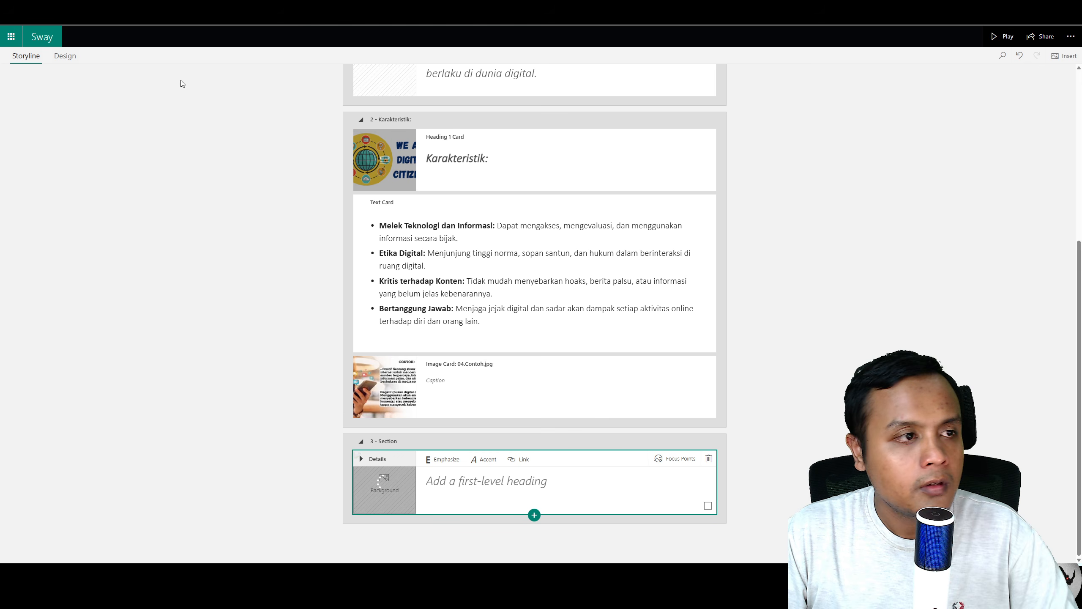
click(64, 58)
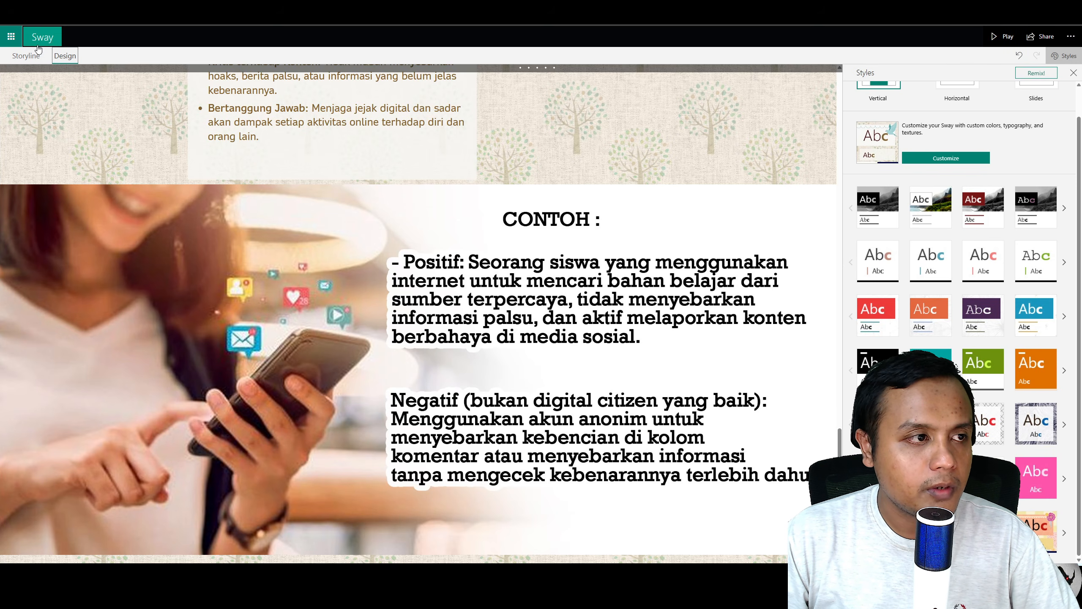
click(25, 55)
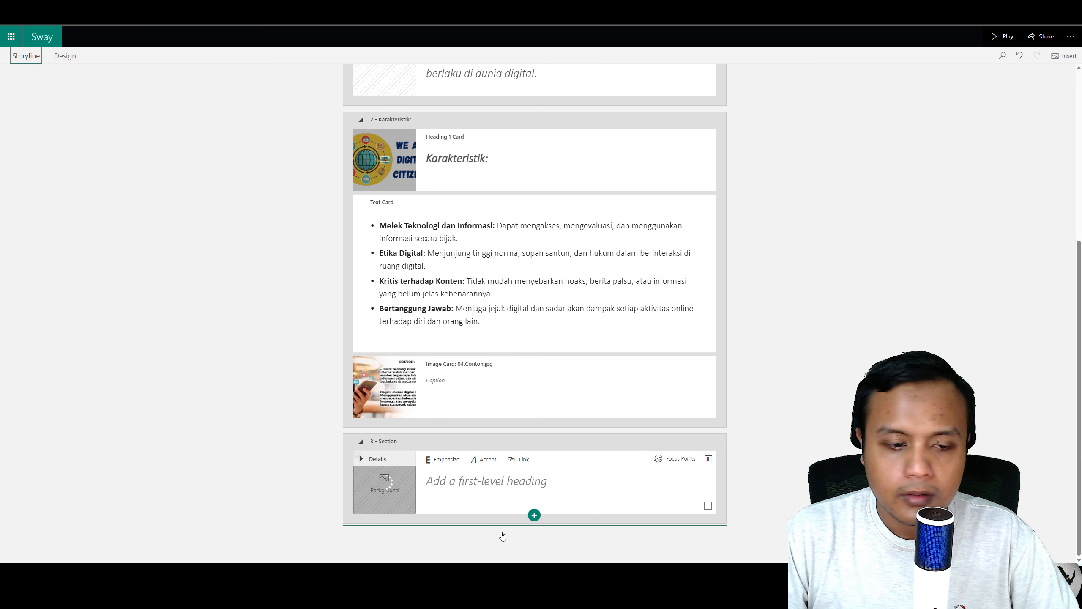
Step: Add another heading section and paste the citizen journalism definition from the Word document into it
click(534, 515)
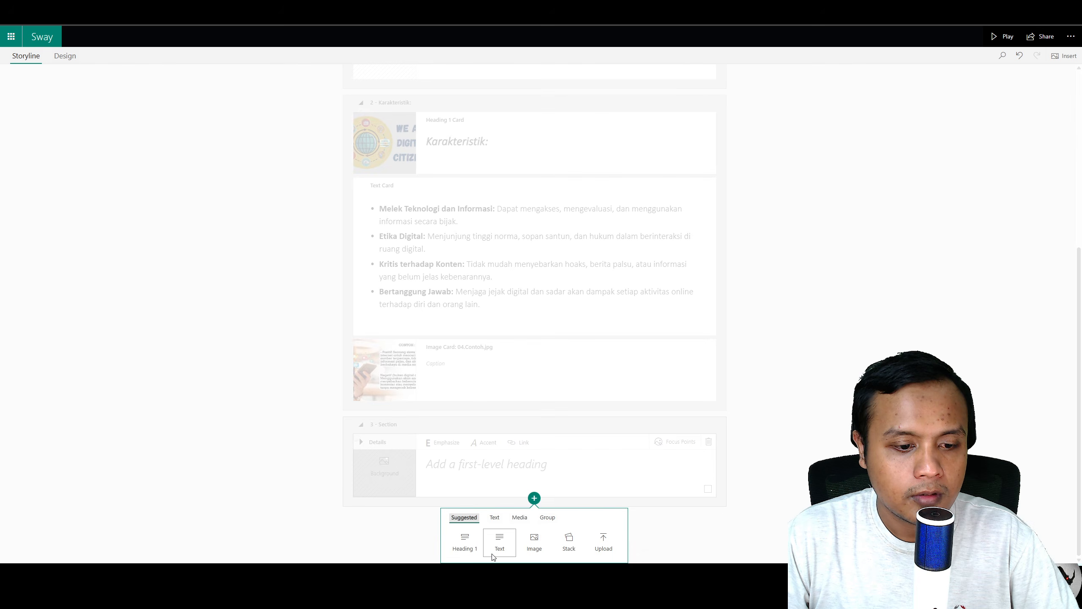
click(501, 549)
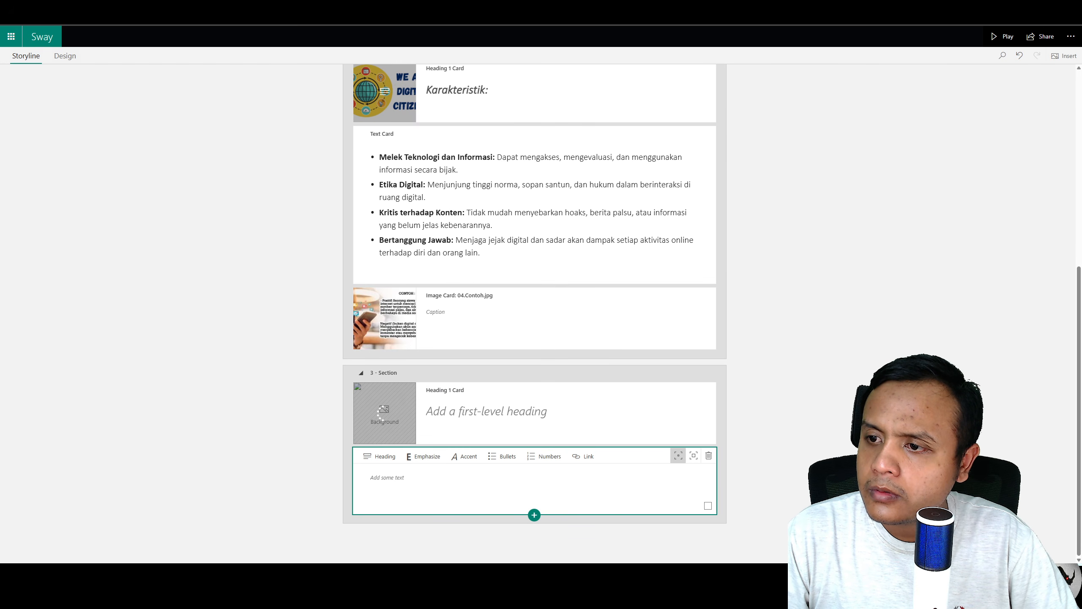
click(380, 455)
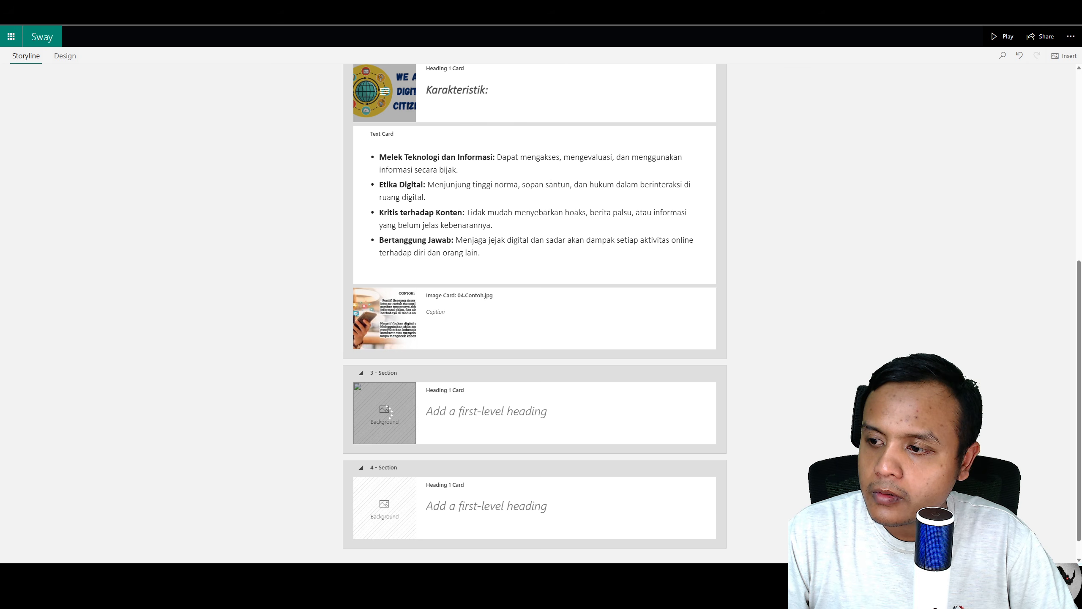
click(514, 507)
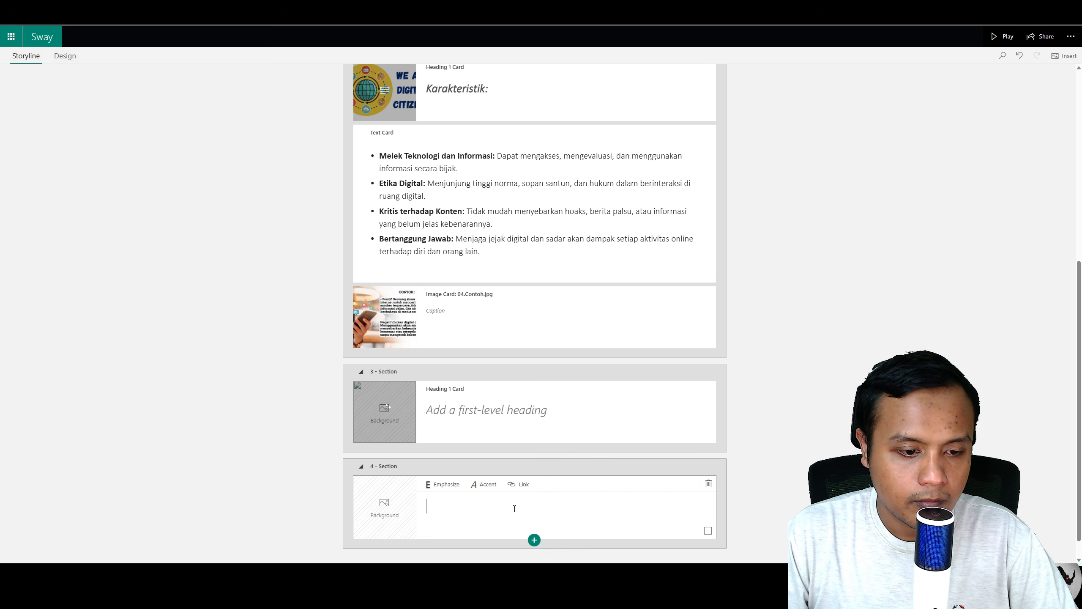
key(ctrl+v)
scroll(650, 495, down, 4)
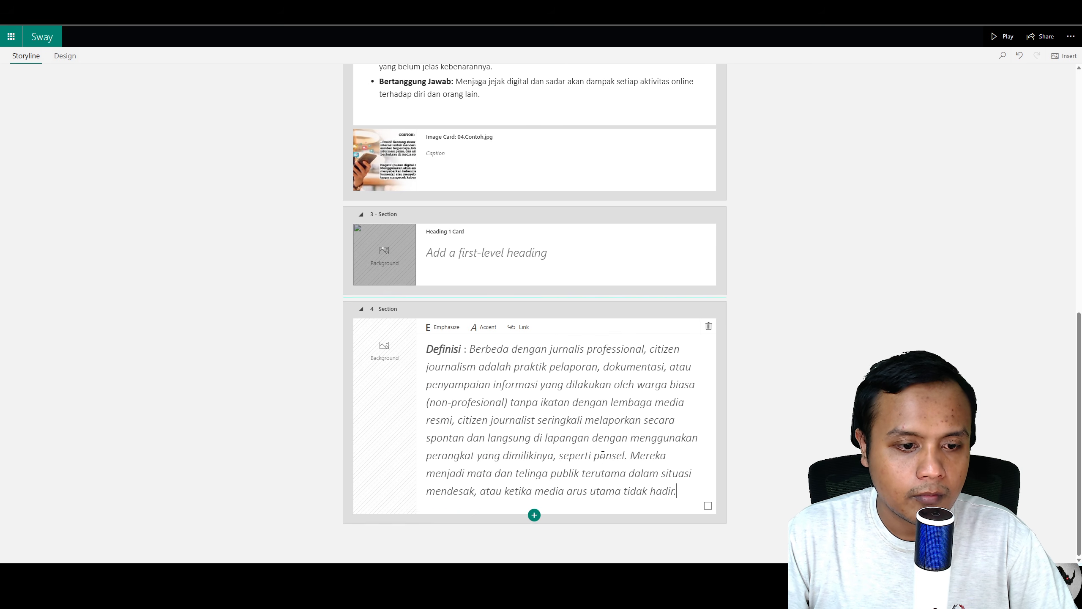
Step: Preview the new citizen journalism heading and definition sections in Design view, returning to Storyline
click(63, 55)
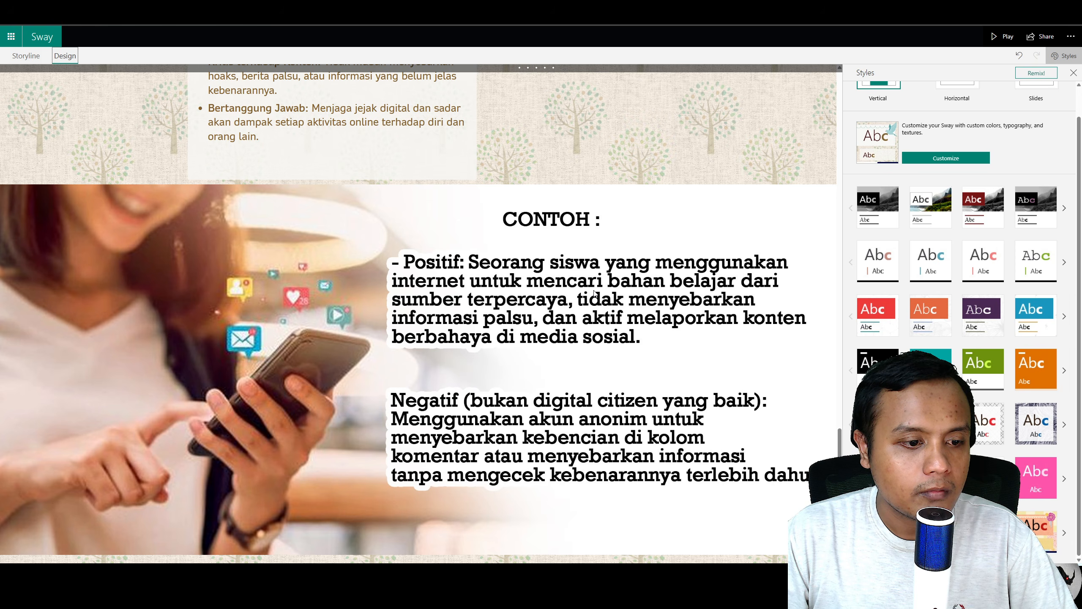
scroll(595, 291, up, 10)
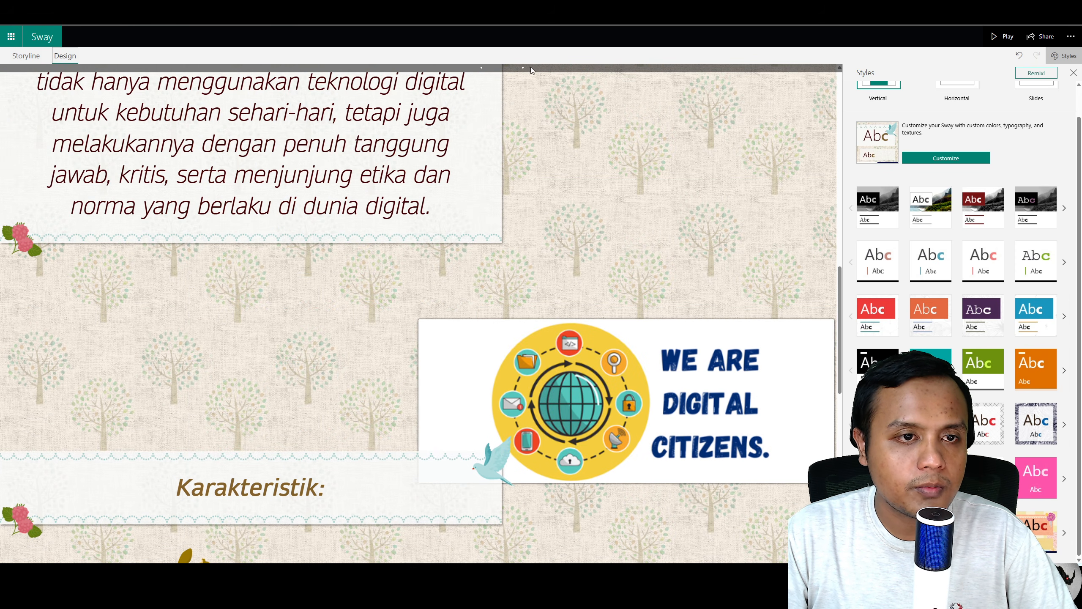
scroll(560, 237, down, 10)
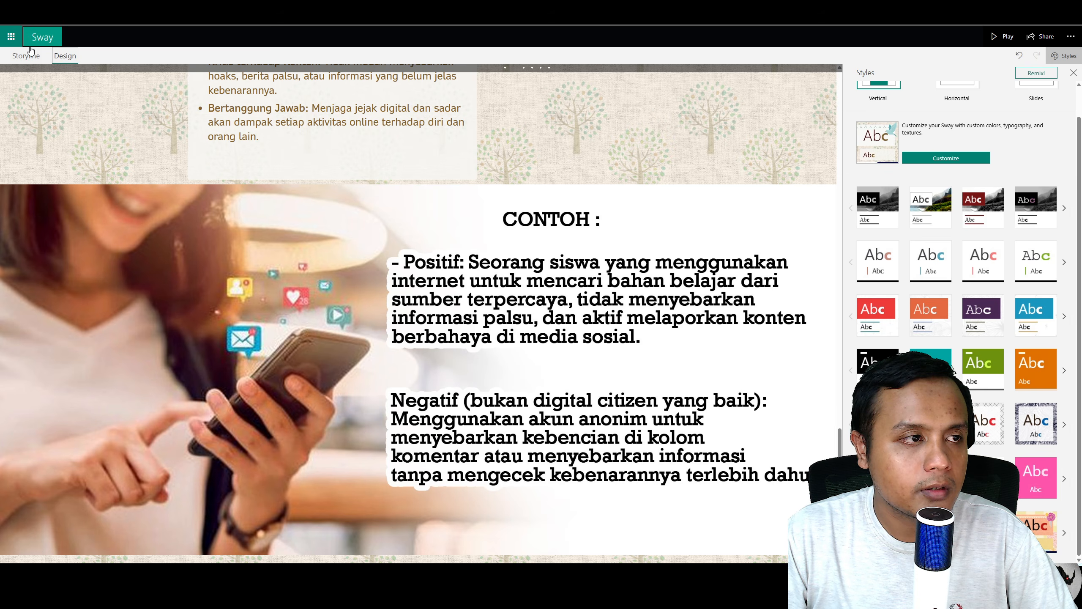
click(30, 56)
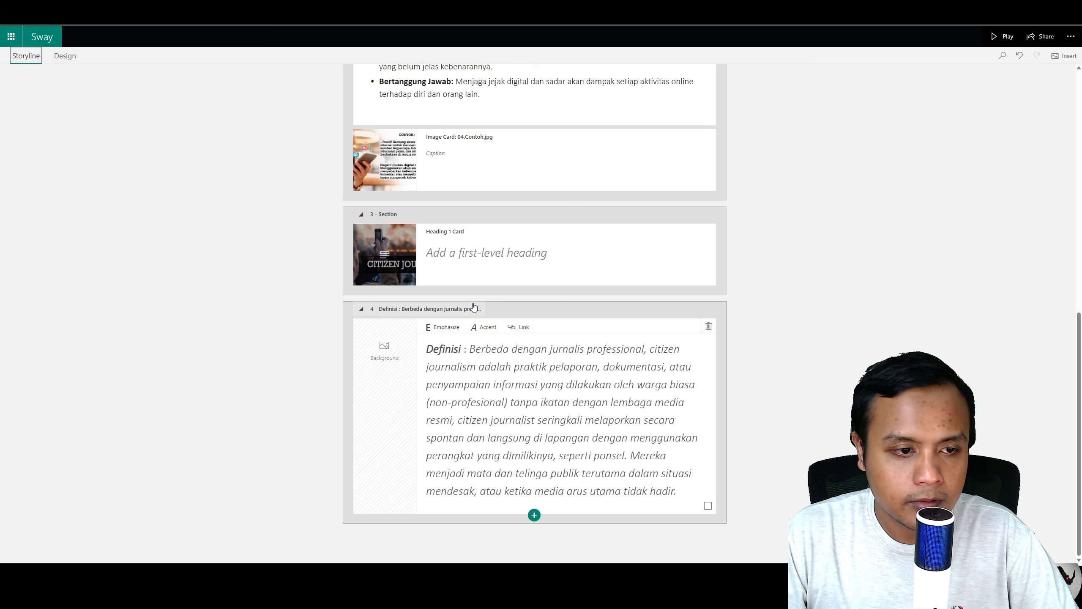
click(73, 55)
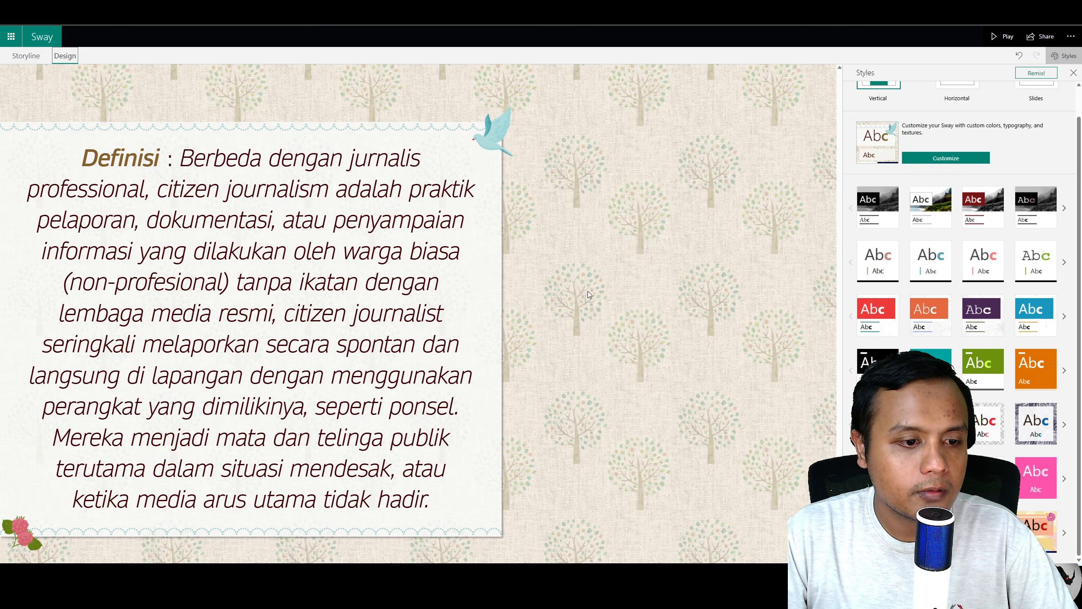
scroll(587, 292, up, 5)
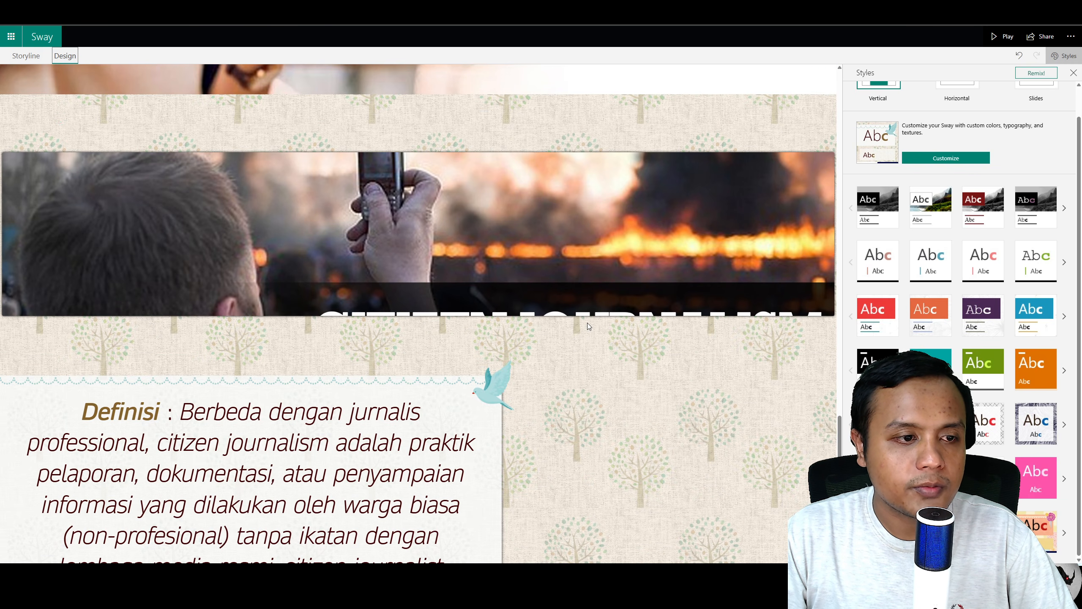
click(24, 55)
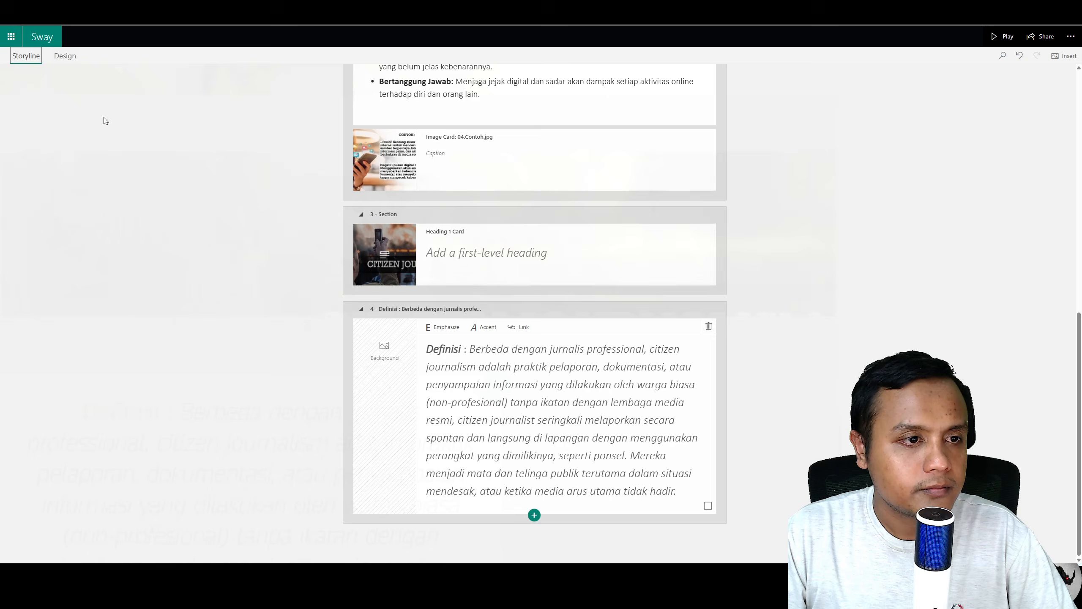
Step: Mark the entire CITIZEN JOURNALISM background image as important in the heading's Focus Points settings
click(553, 252)
click(676, 231)
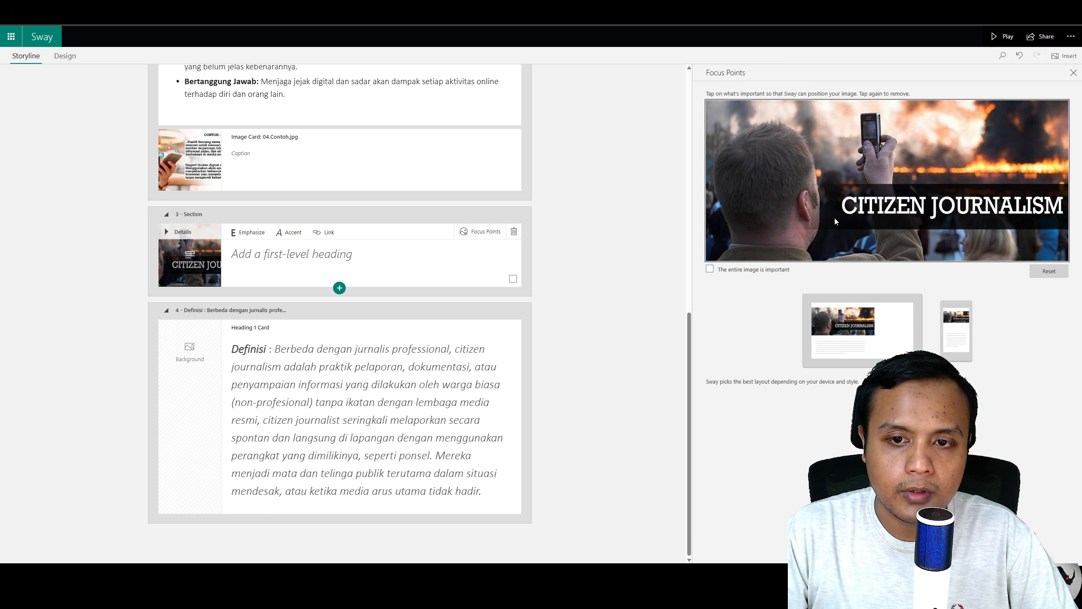
click(707, 271)
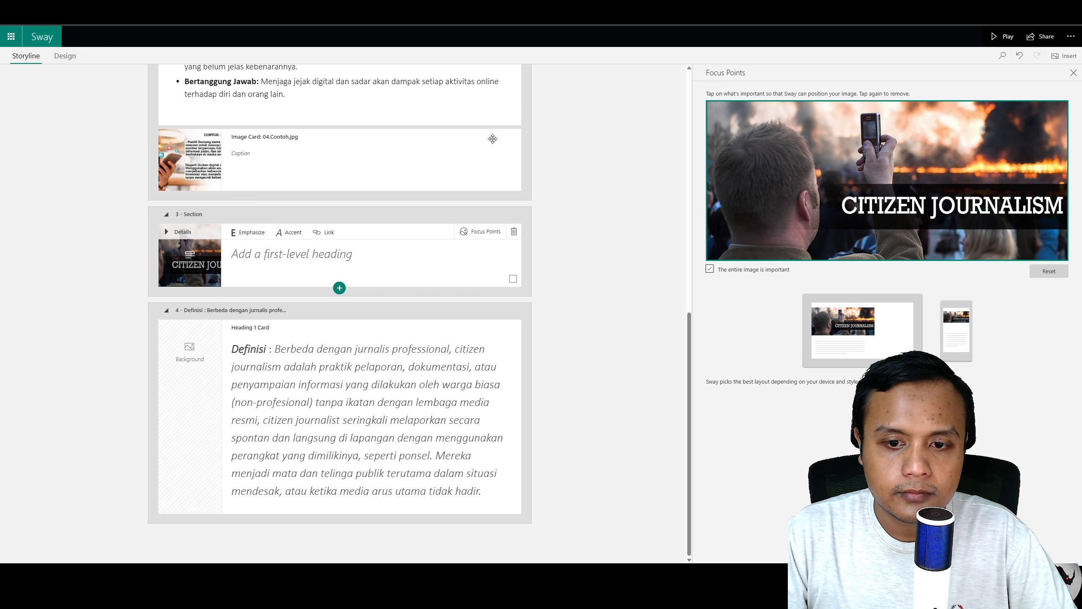
Step: Preview the citizen journalism heading image and definition in Design view, returning to Storyline
click(66, 56)
scroll(342, 251, up, 3)
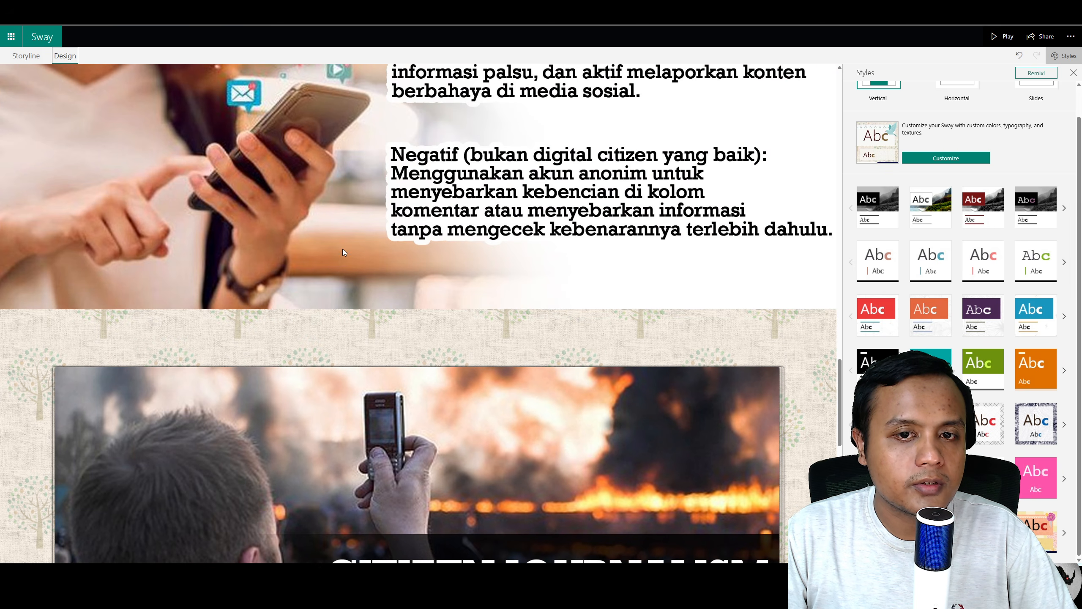
scroll(343, 252, down, 5)
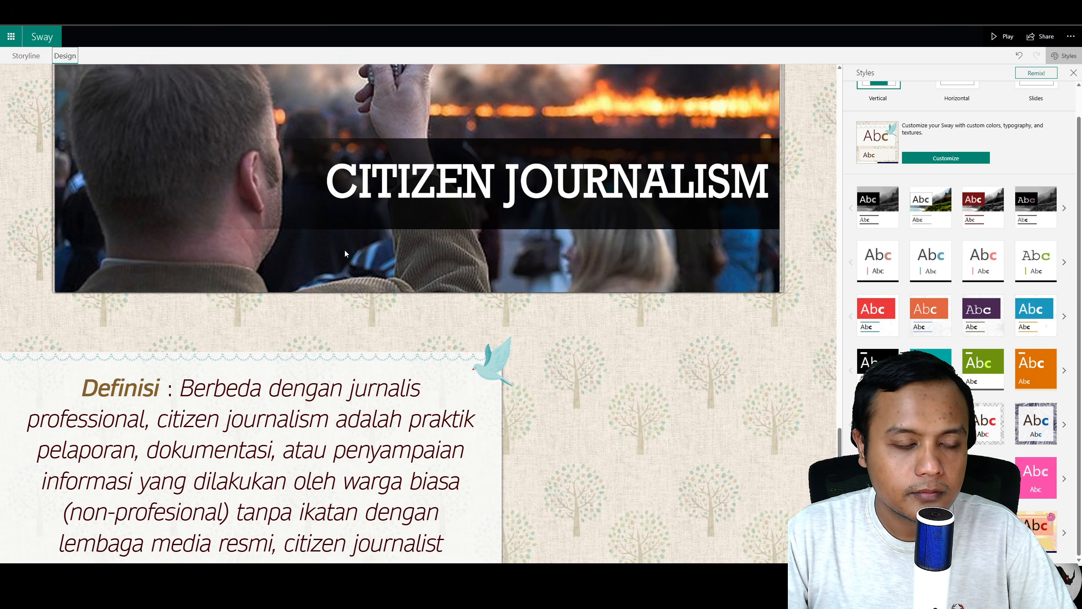
scroll(345, 253, down, 5)
scroll(345, 253, up, 4)
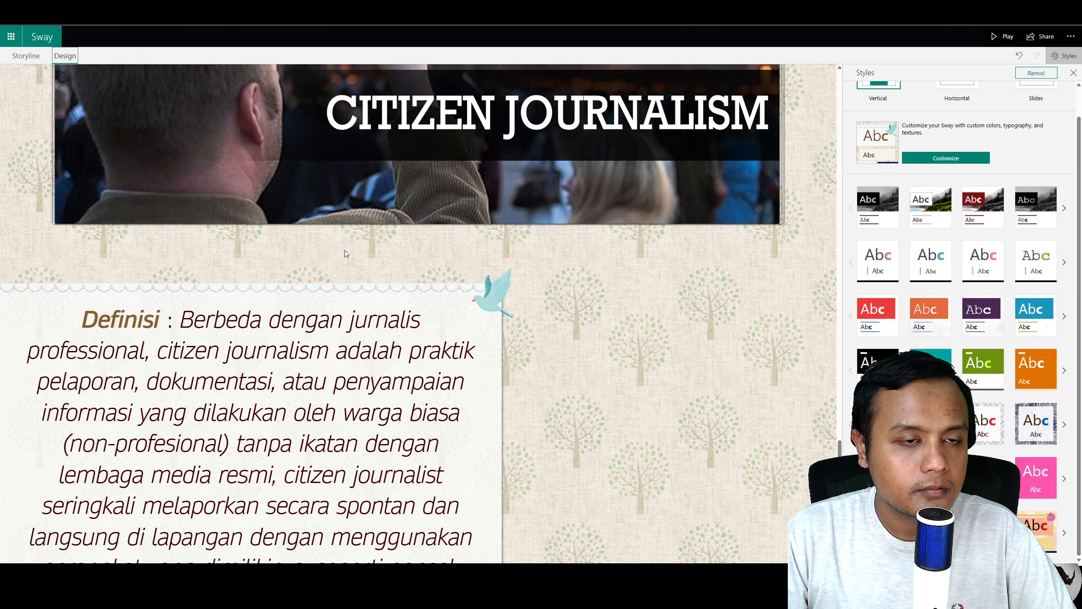
scroll(345, 250, up, 4)
scroll(345, 250, down, 7)
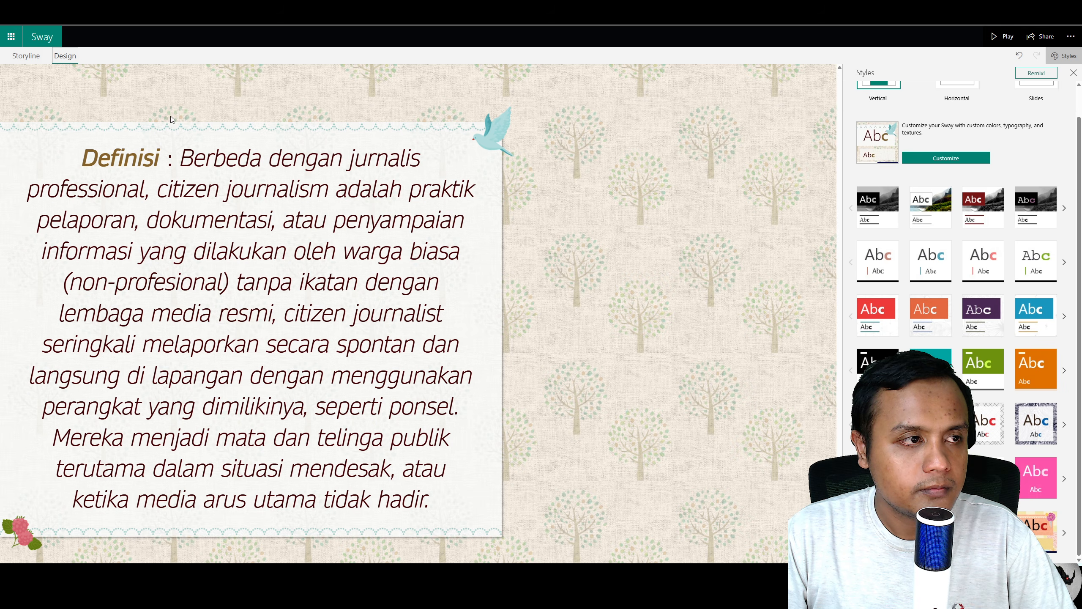
click(19, 60)
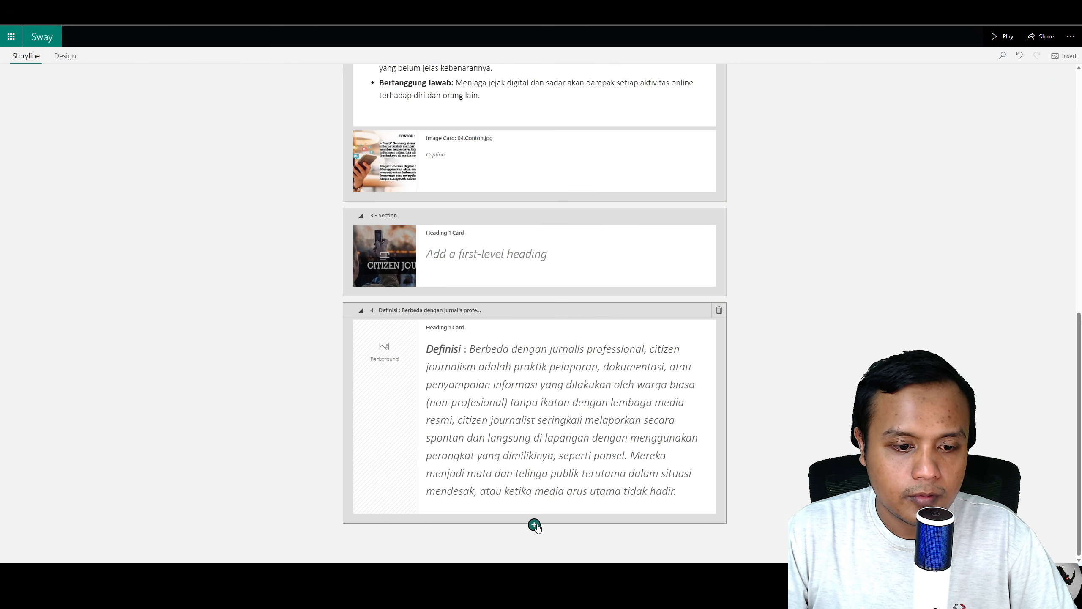
click(534, 525)
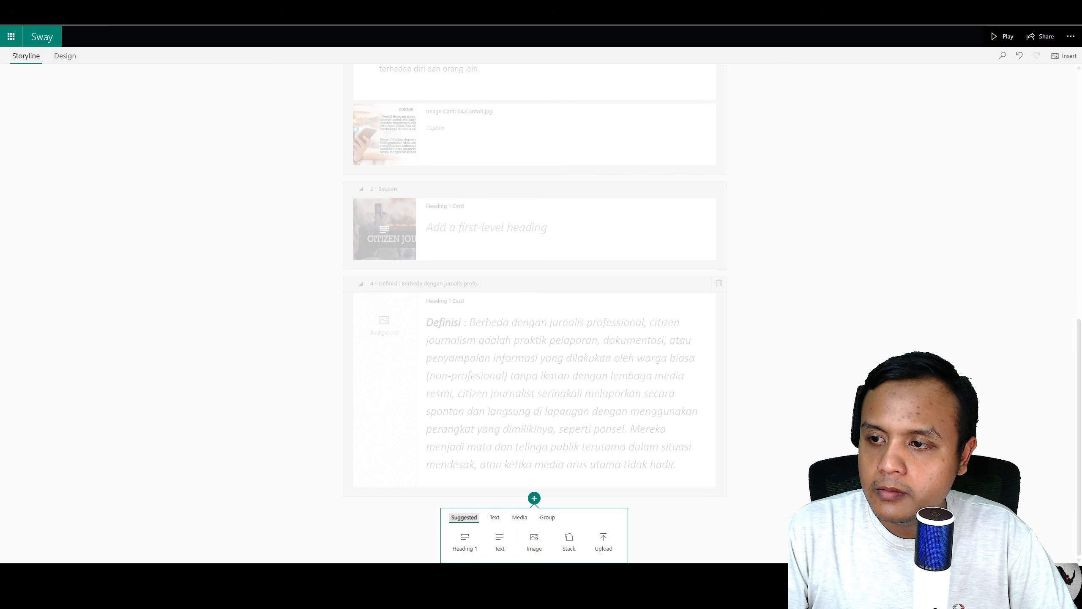
click(744, 236)
scroll(571, 365, up, 9)
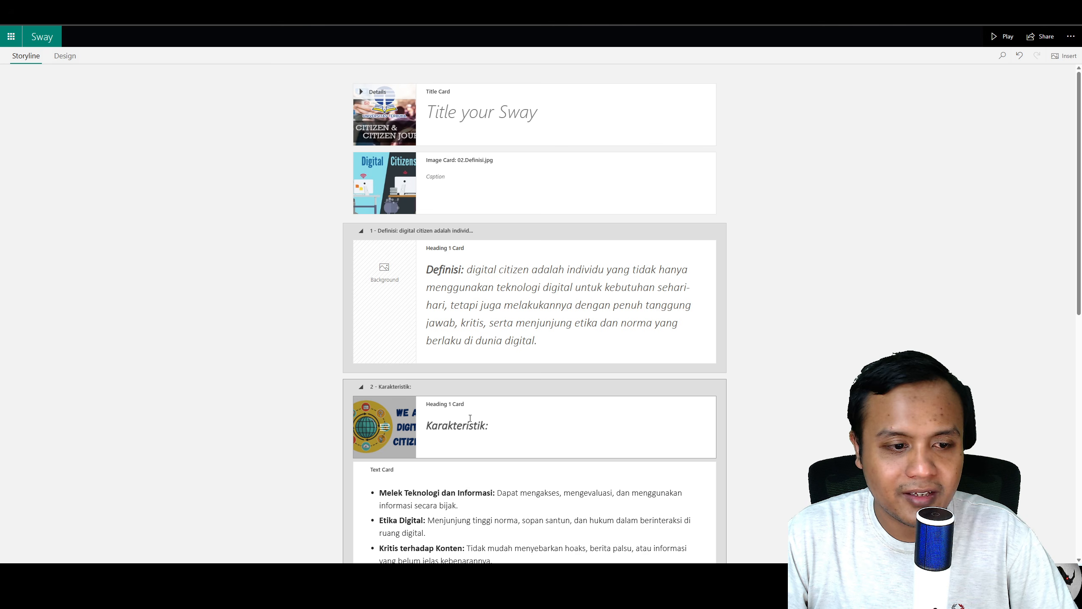
scroll(479, 434, down, 10)
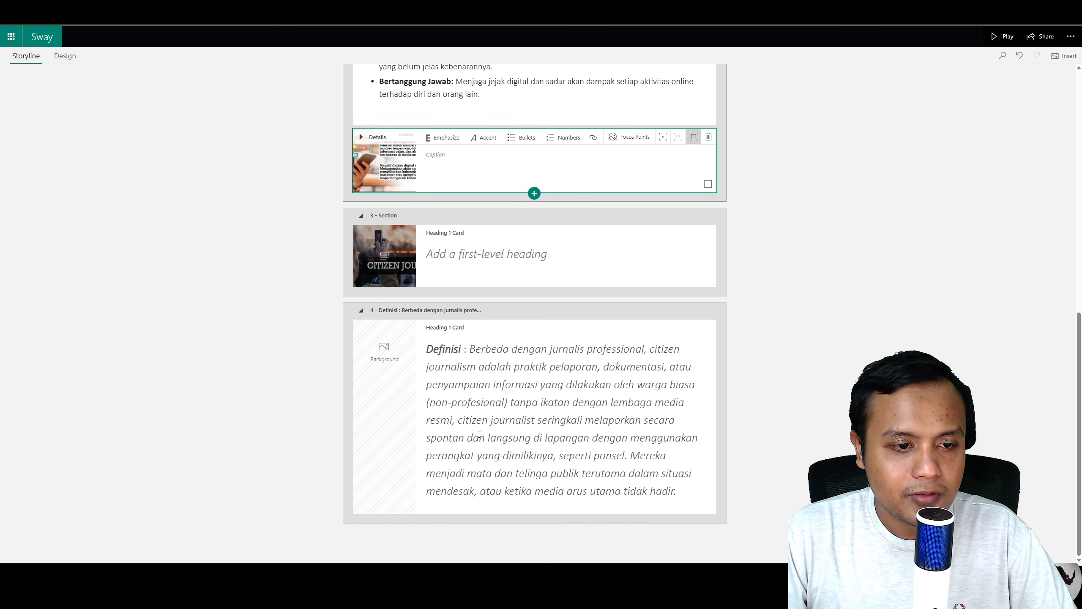
Step: Add a new Heading 1 section below the definition and paste the Karakteristik: heading into it
click(535, 515)
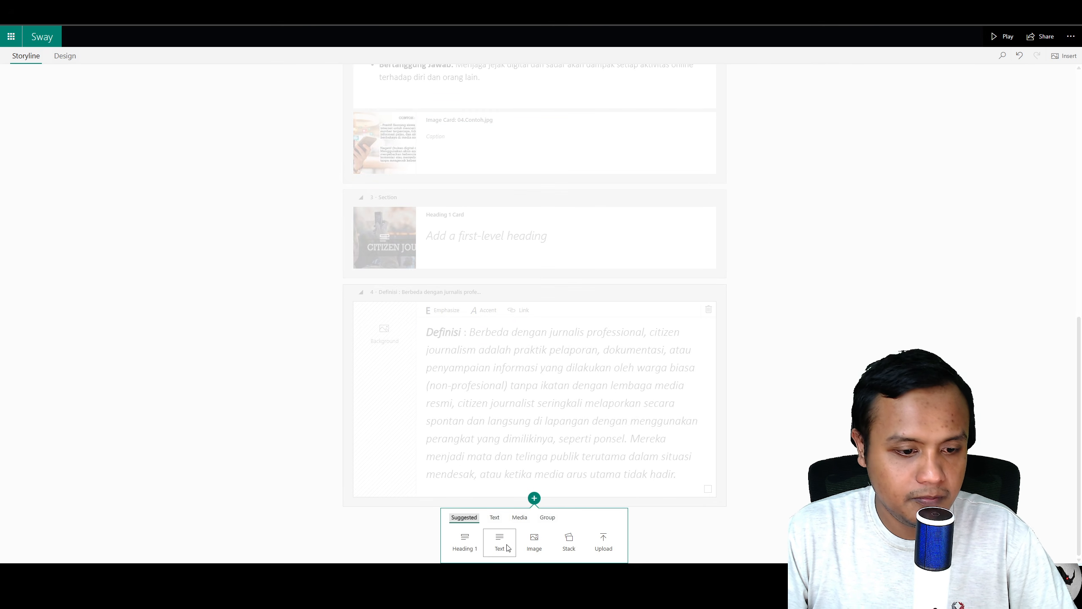
click(471, 544)
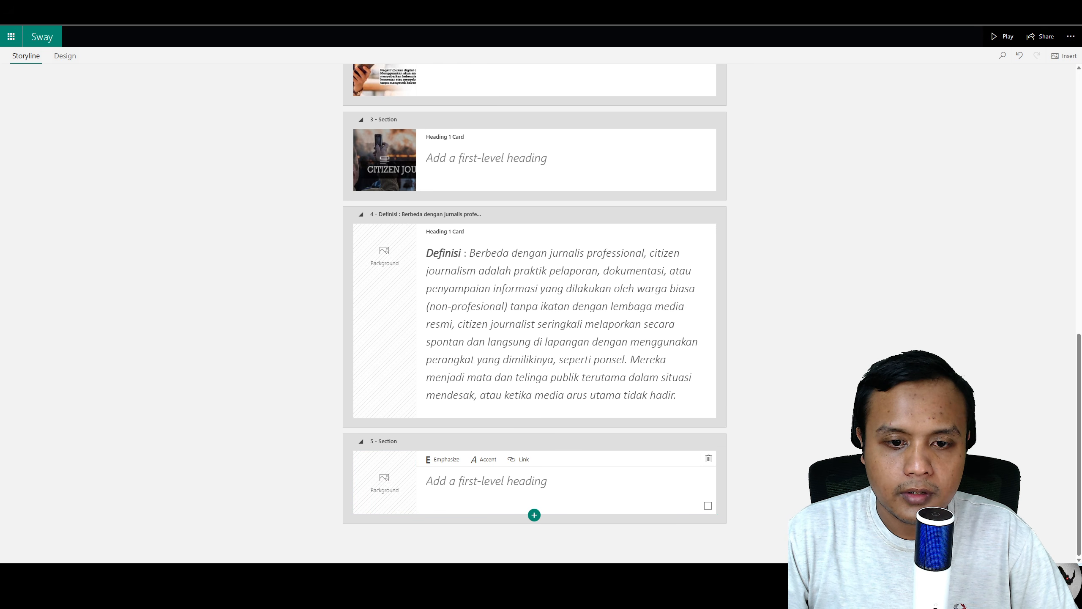
click(474, 479)
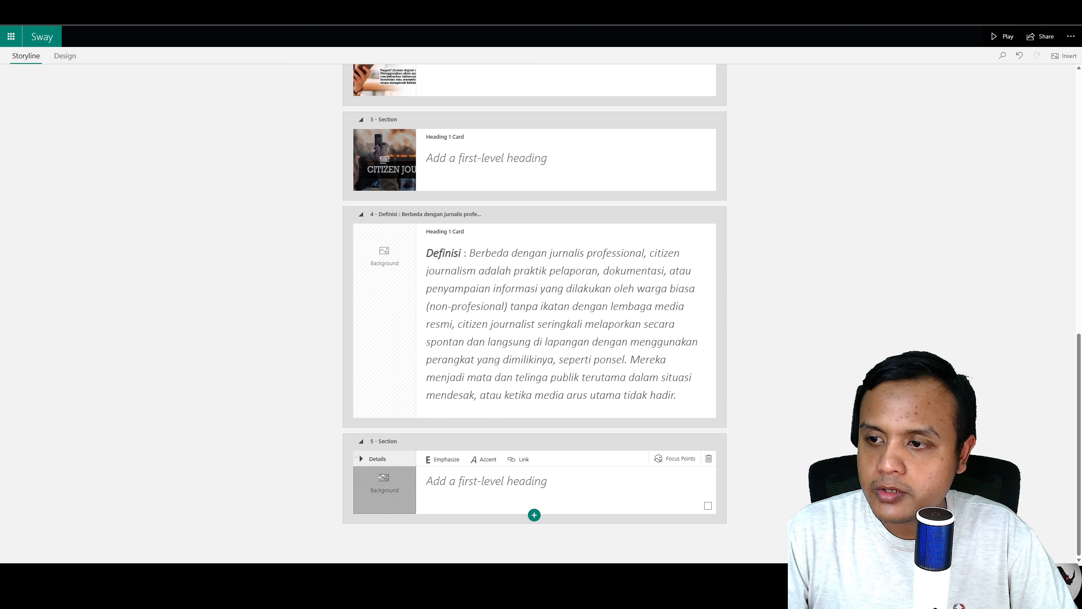
click(483, 479)
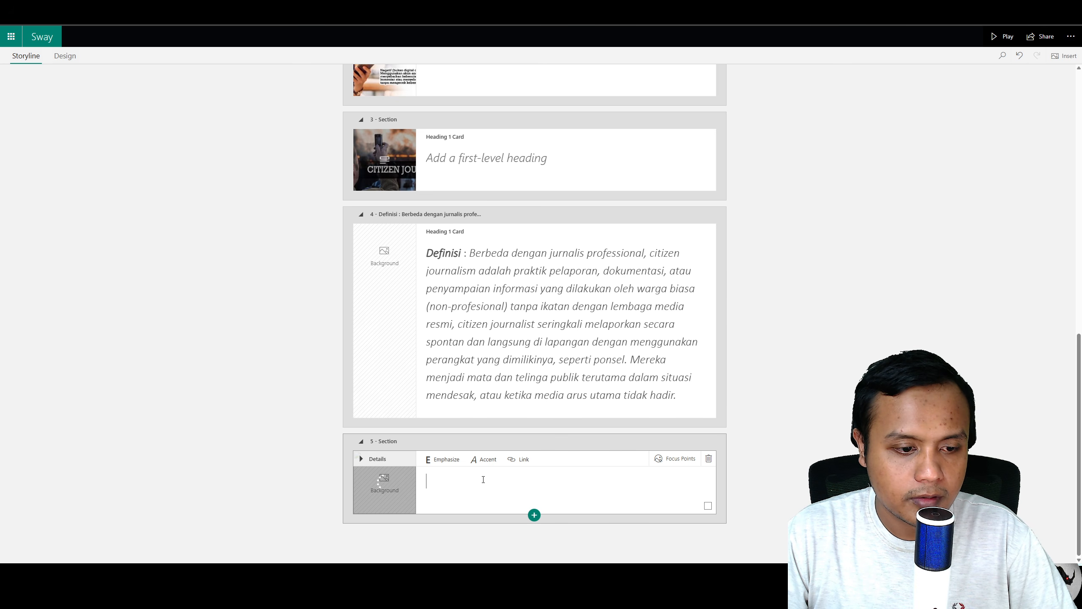
text(Karakteristik:)
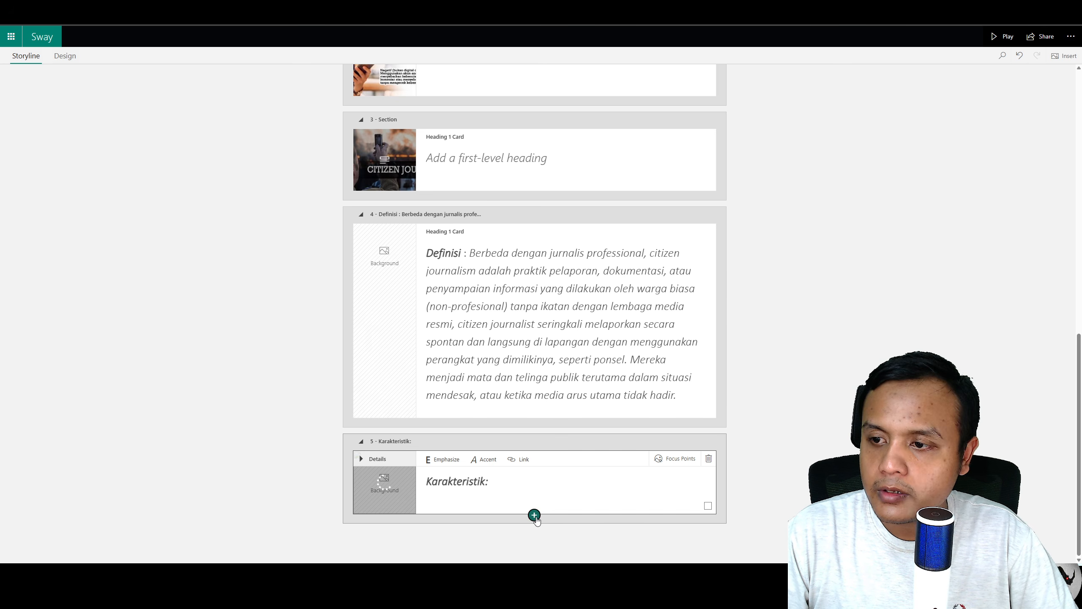
Step: Add a text card under the Karakteristik heading, paste the characteristics bullet list, and set its card emphasis
click(535, 516)
click(499, 543)
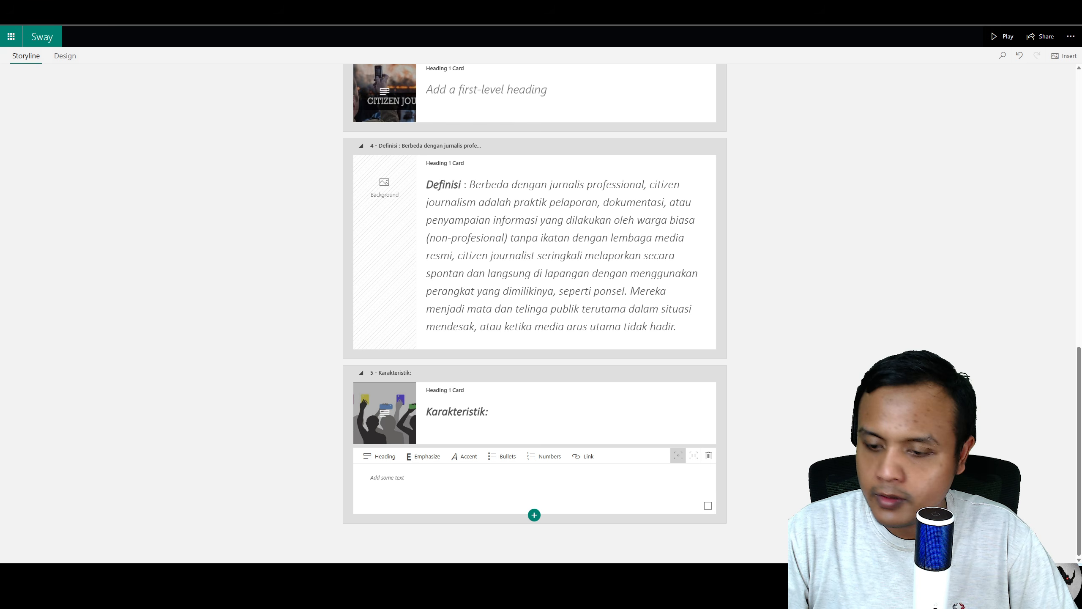
click(400, 479)
text(Pelaporan Berbasis Pengalaman Langsung: Informasi disampaikan oleh saksi mata atau pihak yang menyaksikan langsung suatu kejadian. Tidak Terikat Lembaga Media: Bersifat independen dan seringkali lebih cepat dalam menyampaikan informasi dibanding media resmi. Platform Digital sebagai Media Utama: Menggunakan blog, YouTube, Instagram, atau Twitter untuk menyebarkan informasi. Kurangnya Validasi Profesional: Tidak selalu melalui proses verifikasi jurnalistik yang ketat, sehingga rentan terhadap ketidakakuratan. Menumbuhkan Partisipasi Masyarakat: Membuka ruang publik untuk menyuarakan isu lokal atau peristiwa yang jarang diangkat media arus utama.)
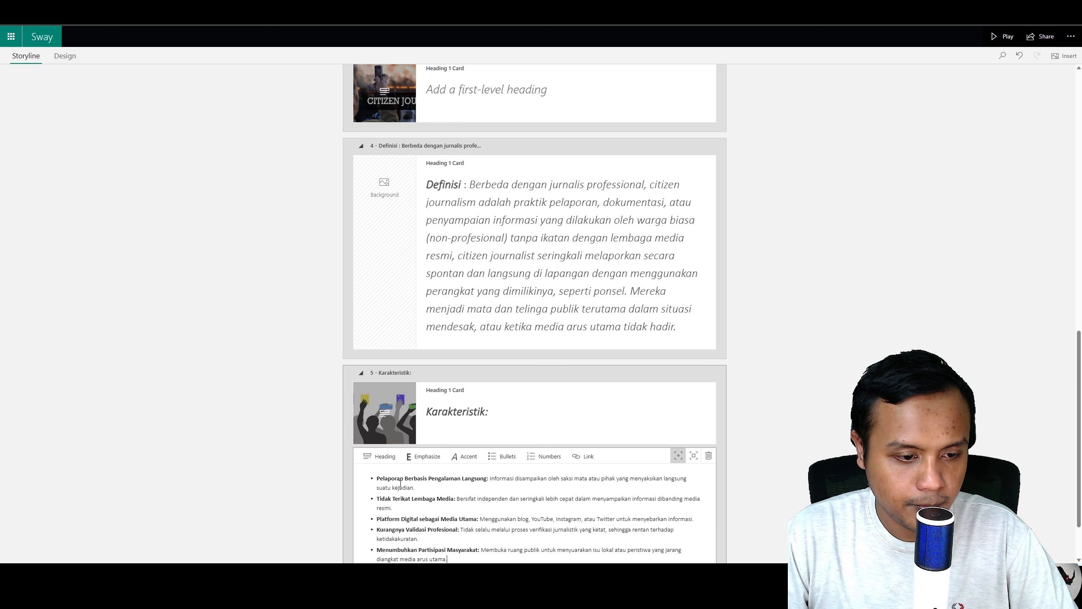
click(693, 455)
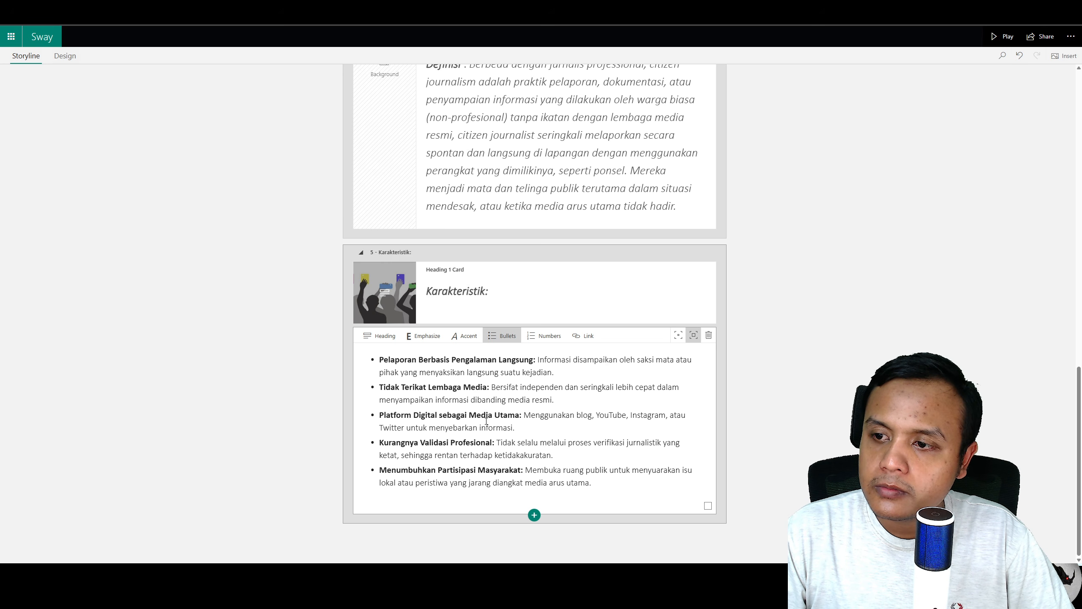
Step: Preview the Karakteristik section in Design view, returning to Storyline
click(64, 56)
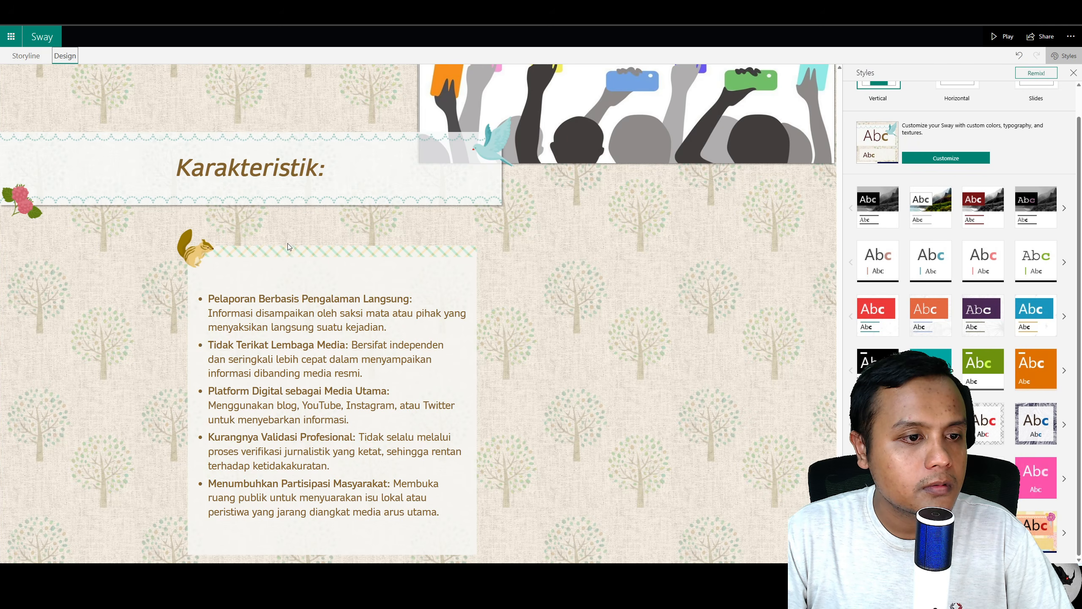
scroll(311, 262, up, 5)
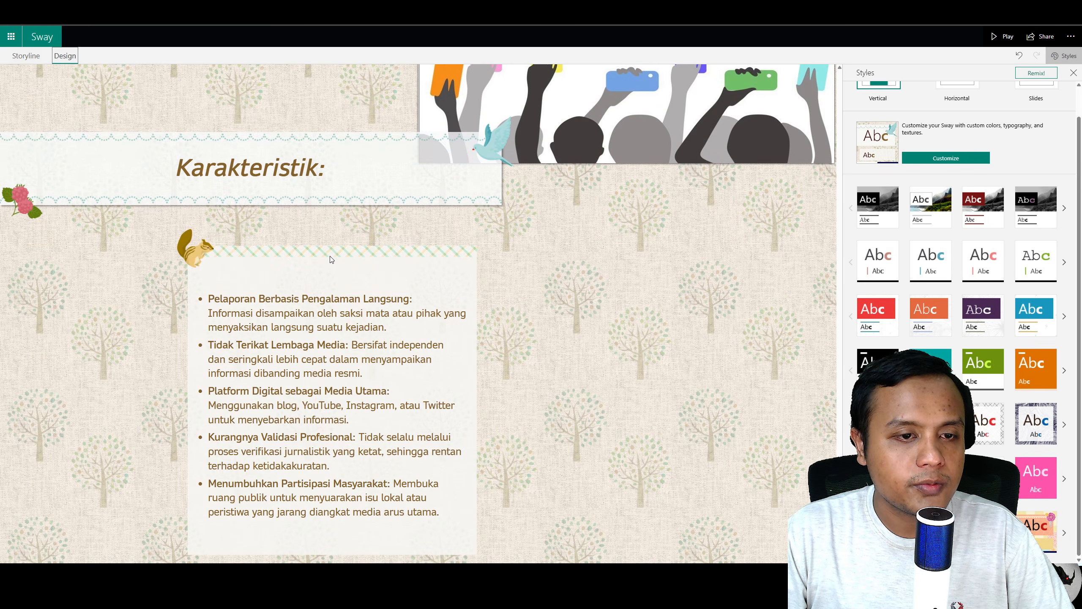
scroll(333, 256, up, 5)
scroll(333, 255, down, 5)
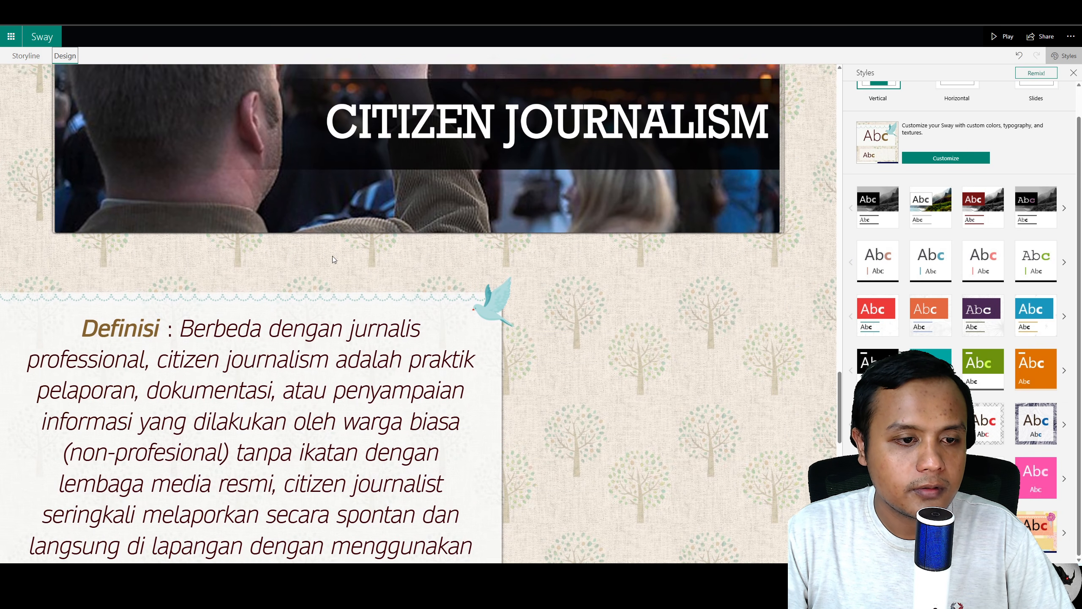
scroll(333, 256, down, 10)
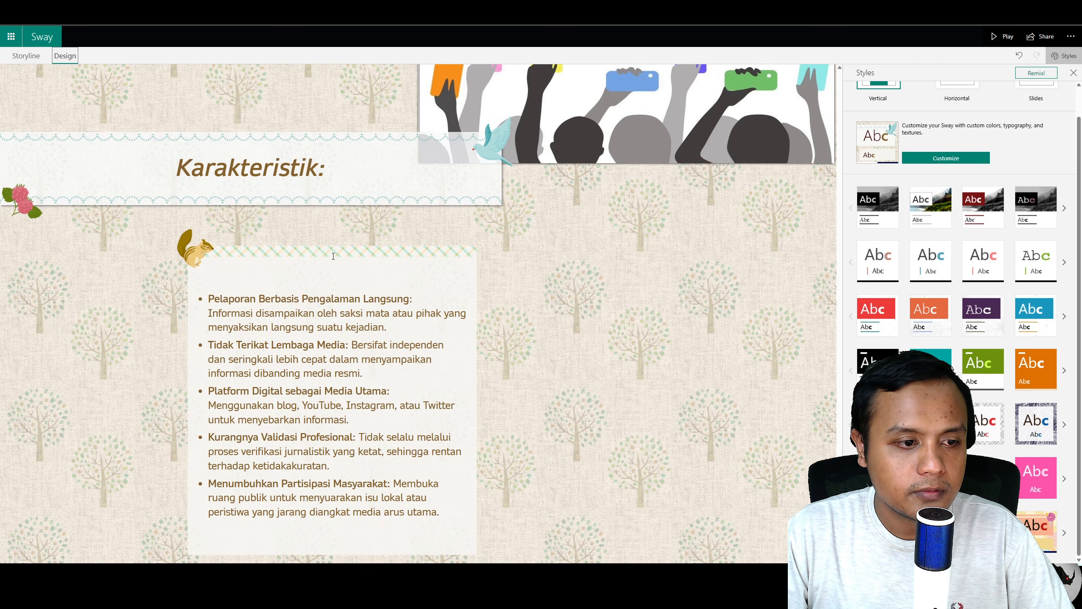
scroll(334, 259, up, 6)
scroll(333, 255, up, 20)
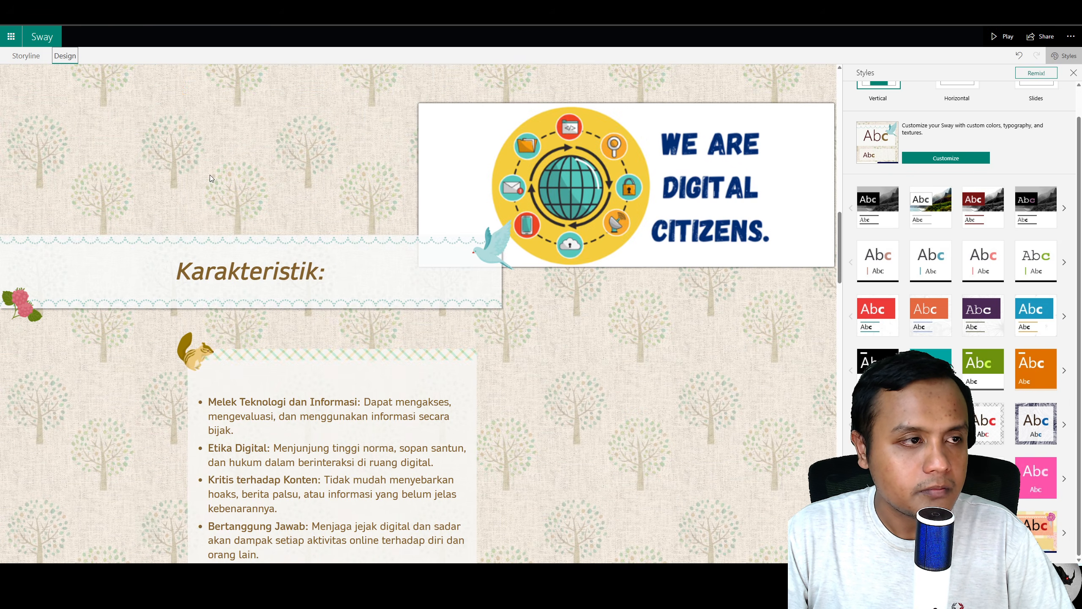
click(25, 55)
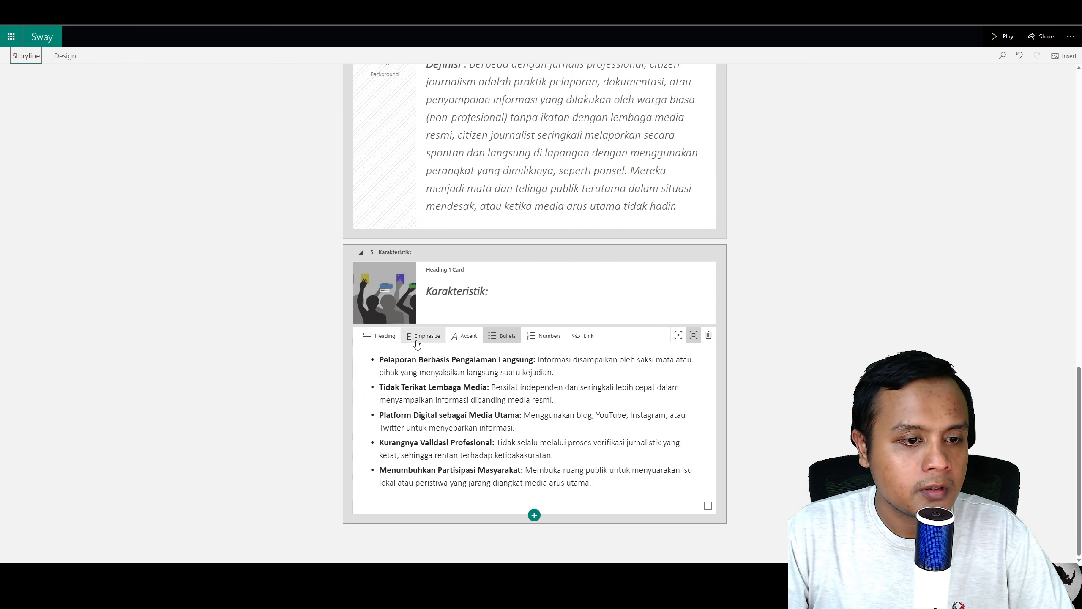
Step: Add another Heading 1 section at the end and enter CONTOH : as its heading
click(534, 515)
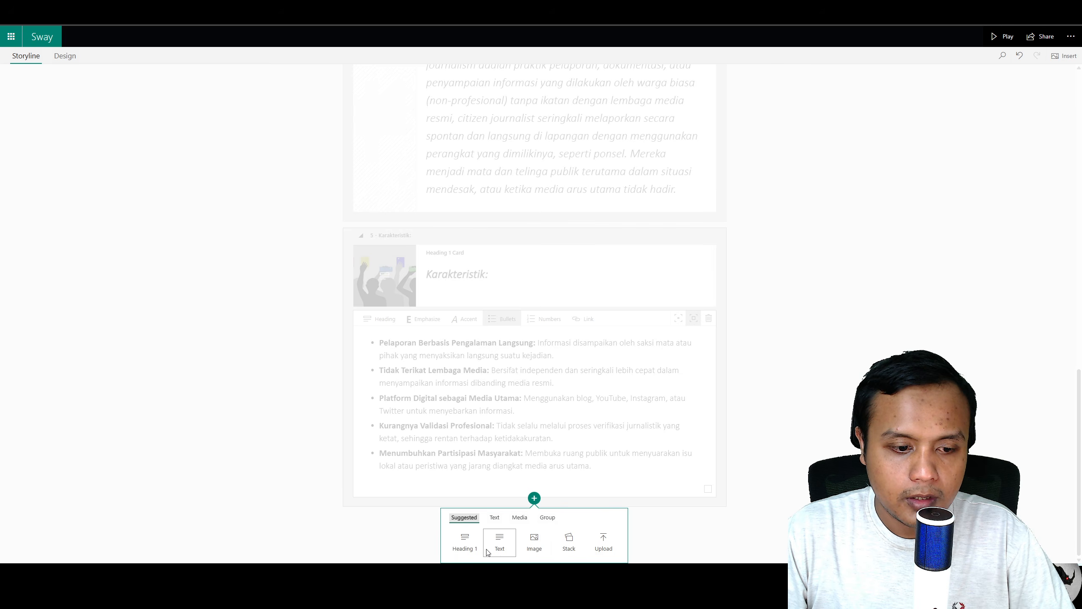
click(465, 542)
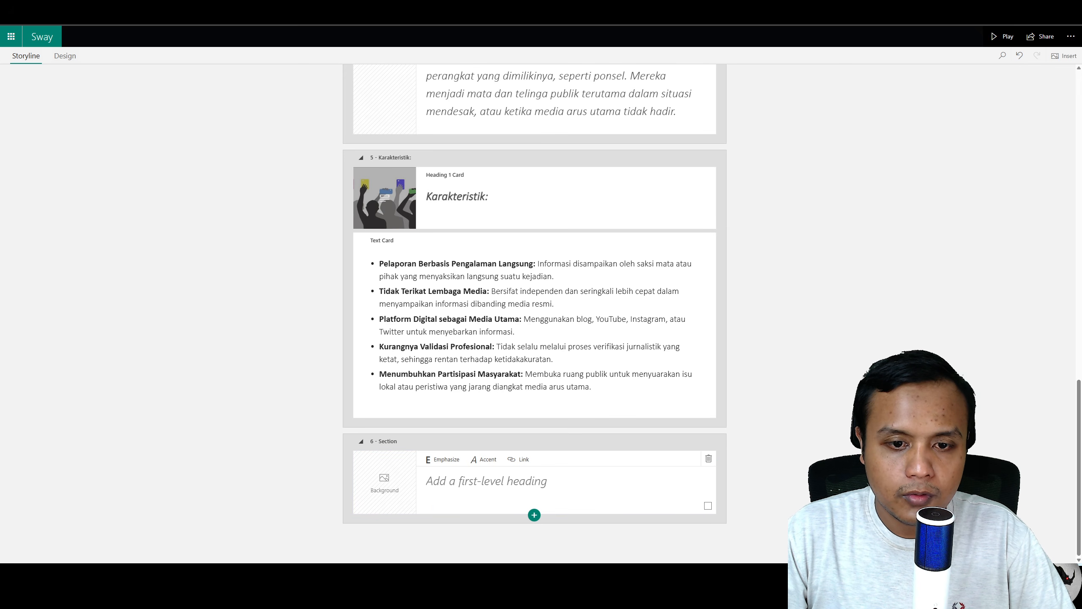
drag(298, 481, 388, 484)
click(517, 478)
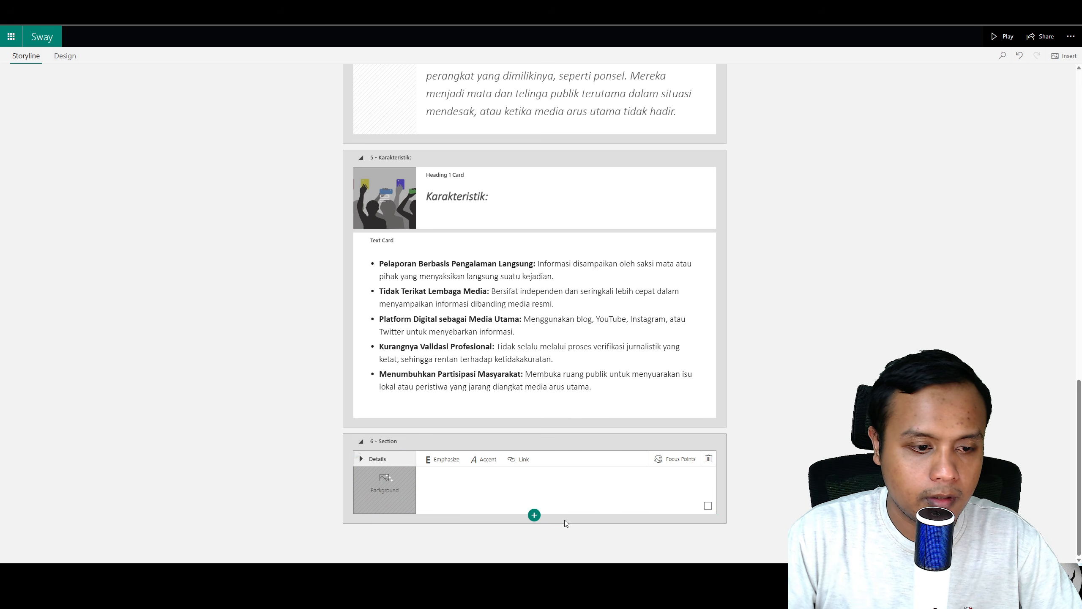
click(562, 491)
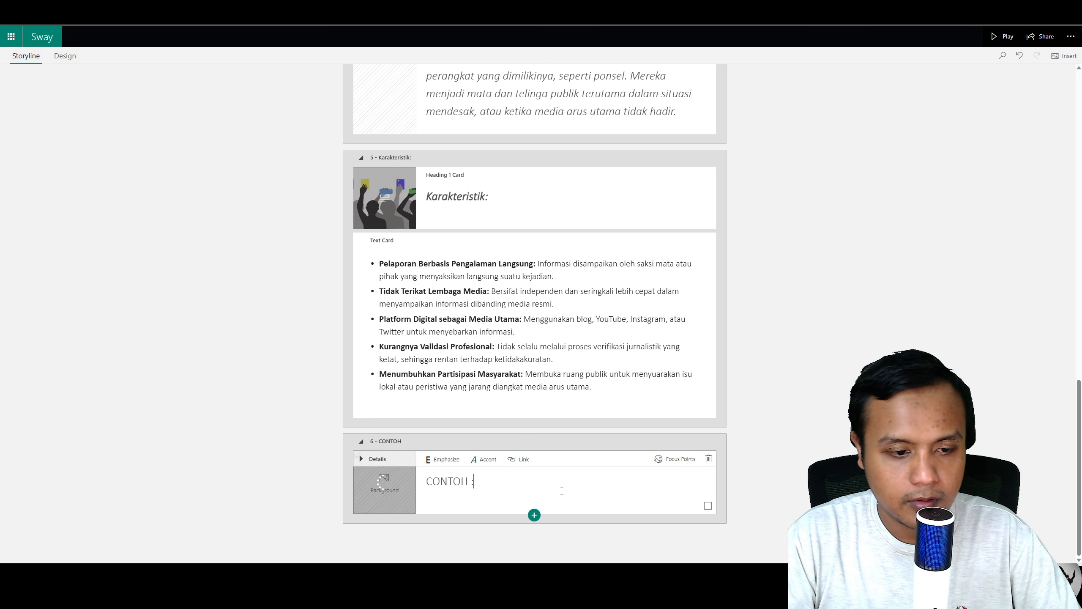
Step: Select the CONTOH : heading text and apply Emphasize to it
drag(475, 481, 426, 475)
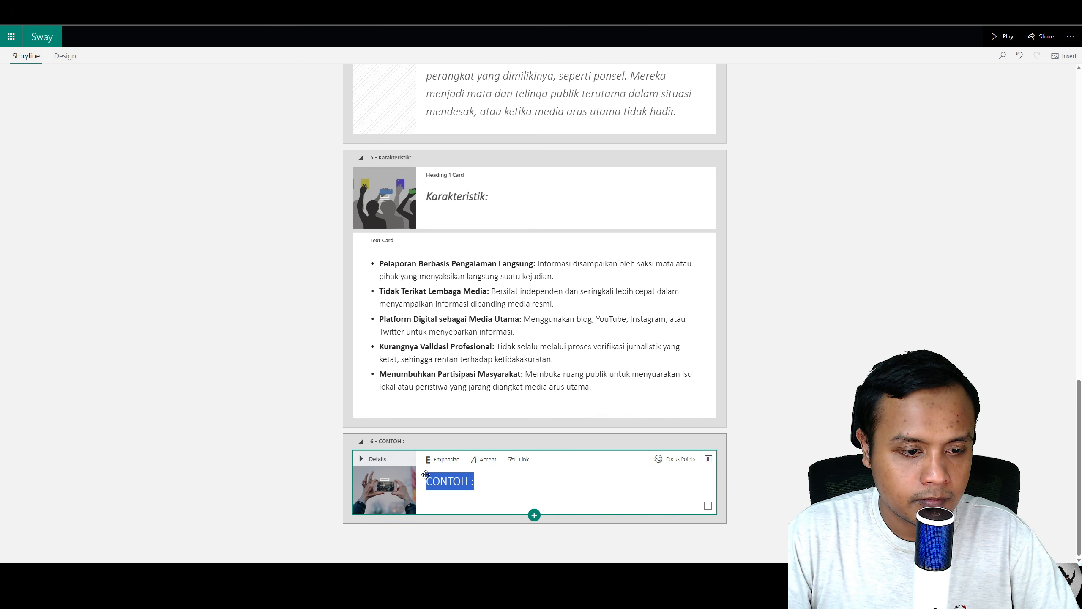
click(443, 459)
Step: Add a text card under the CONTOH heading, paste the Positif and Kurang tepat examples, and set its card emphasis
click(534, 515)
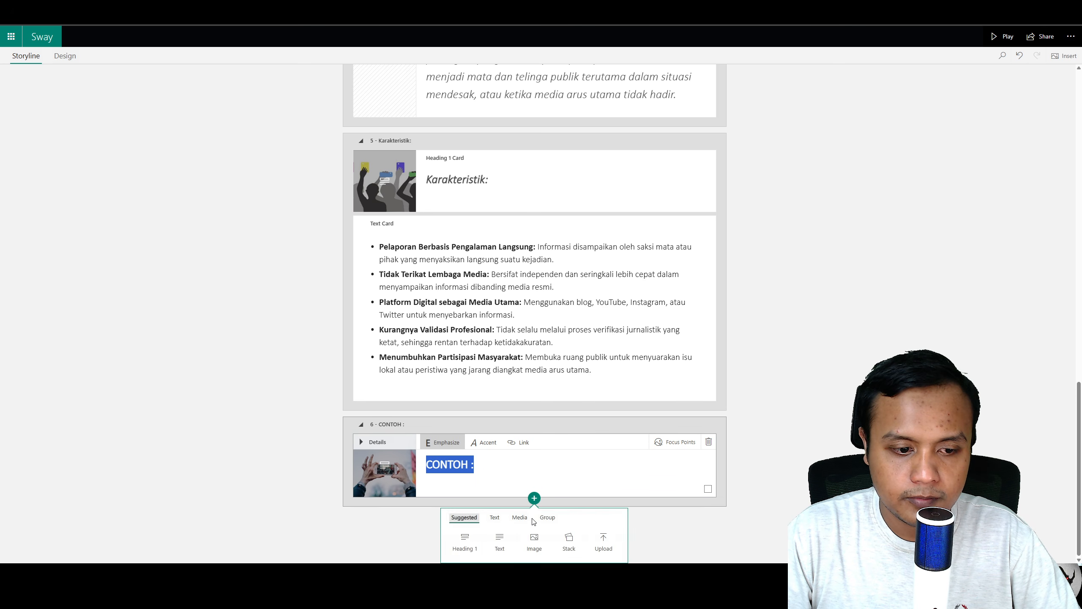
click(500, 541)
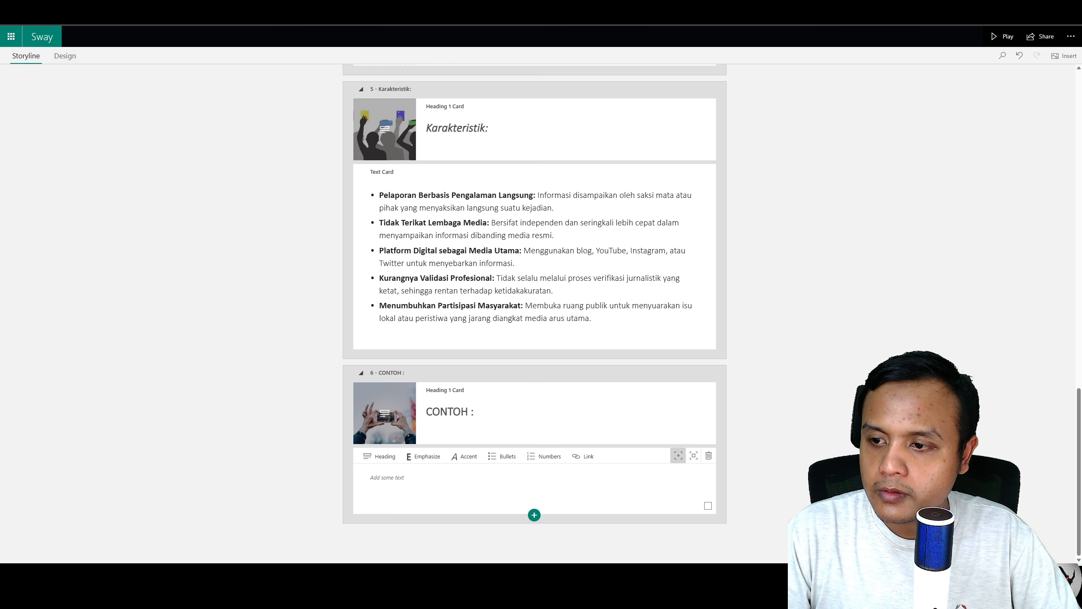
click(495, 483)
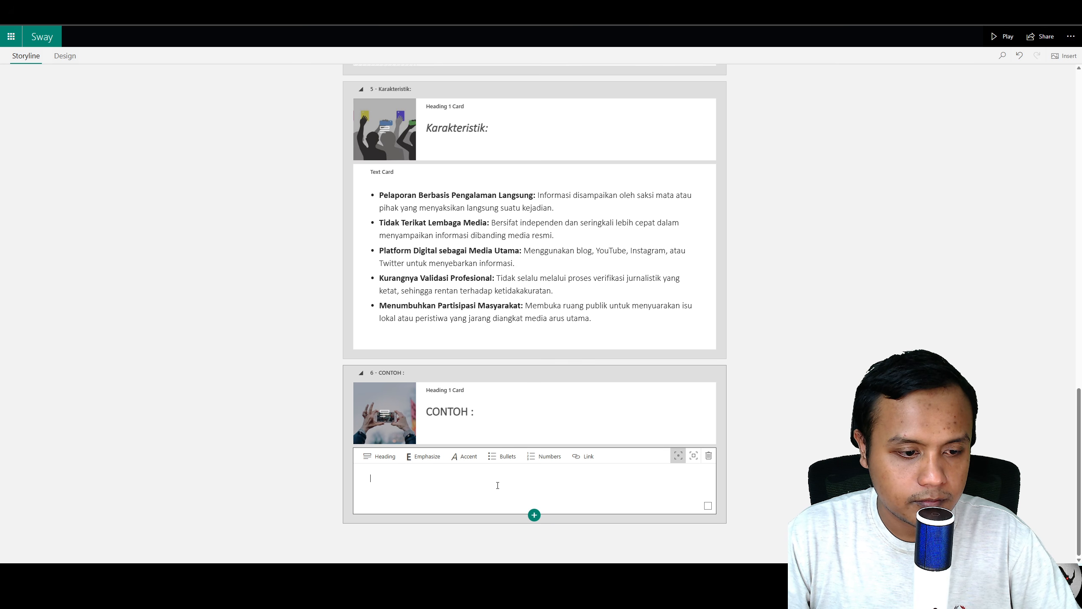
text(Positif: Seorang warga yang merekam dan melaporkan kejadian banjir di daerahnya melalui media sosial disertai dengan informasi waktu, lokasi, dan dampaknya, sehingga warga lain bisa waspada. Kurang tepat: Menyebarkan video kecelakaan tanpa menyensor identitas korban dan tanpa memastikan keaslian kejadian.)
click(694, 457)
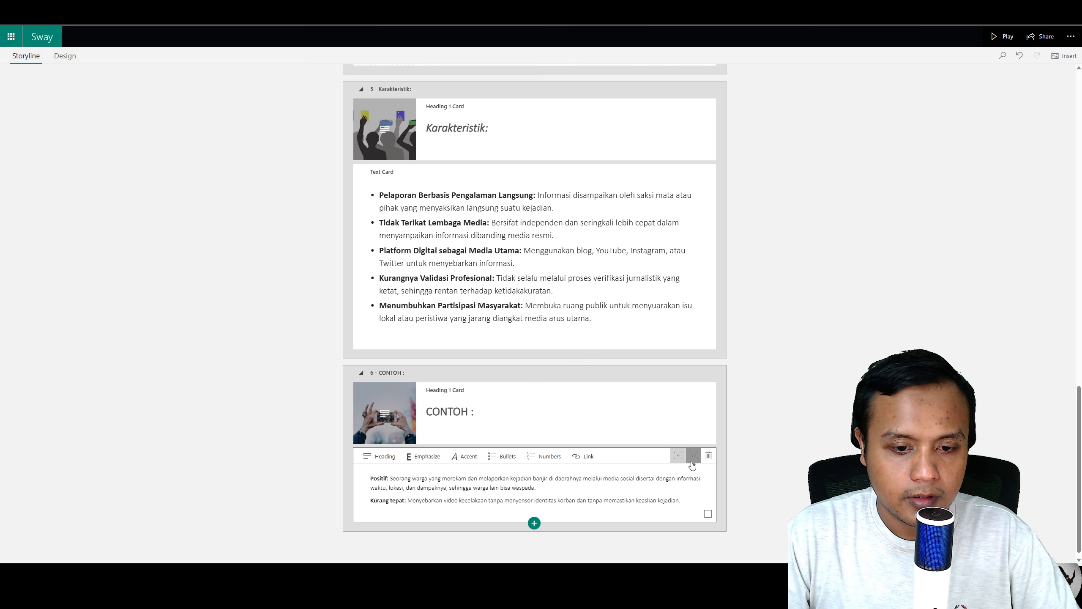
Step: Add a new Heading 1 section at the end of the storyline
scroll(558, 516, down, 2)
click(533, 514)
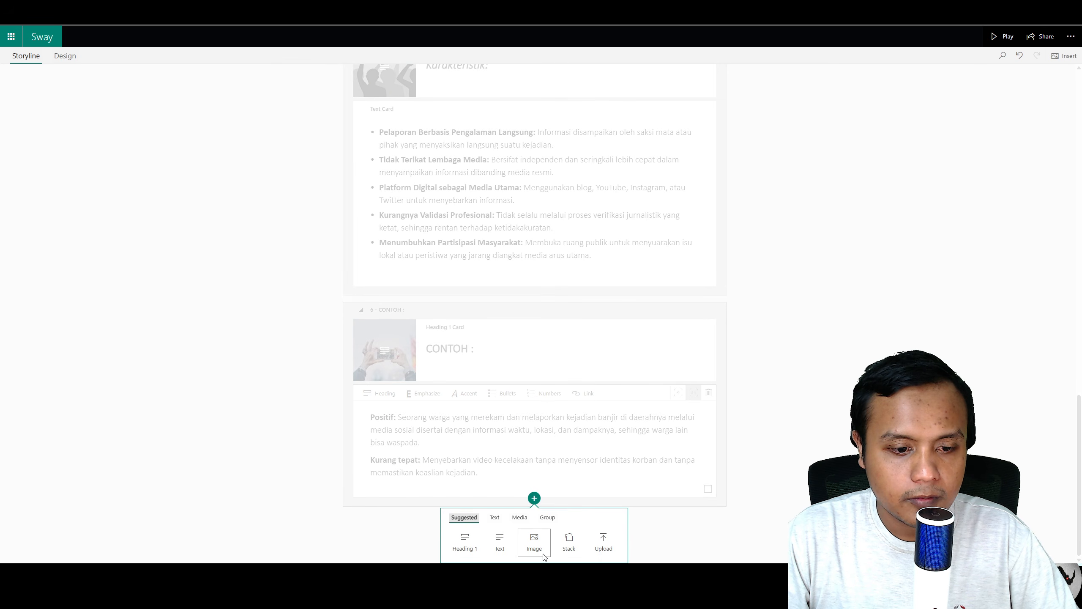
click(465, 542)
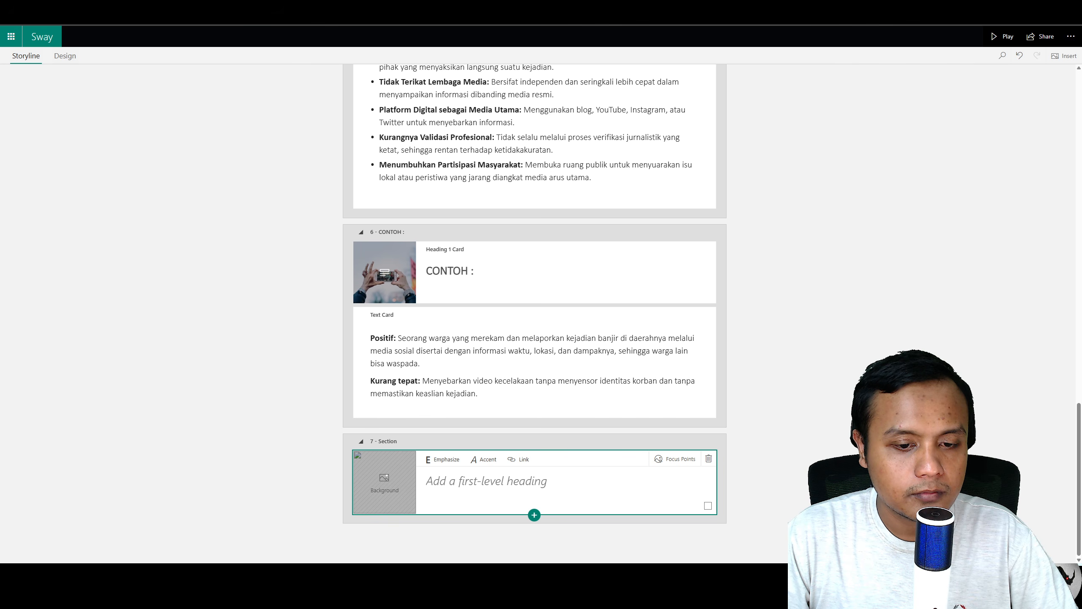
Step: Preview the CONTOH section and the new section's KESIMPULAN background in Design view, returning to Storyline
click(79, 58)
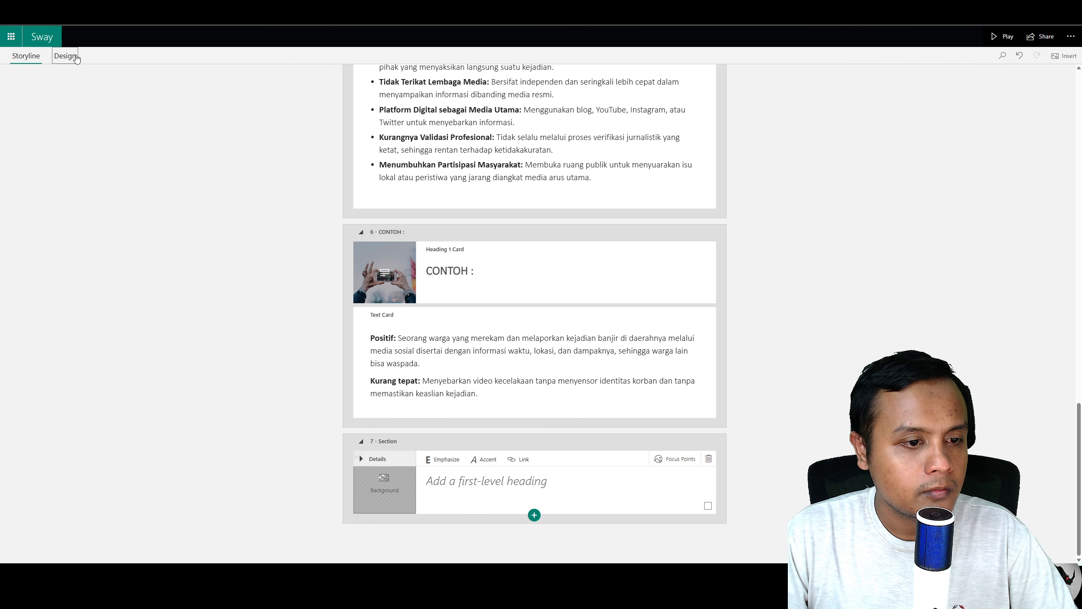
scroll(506, 264, up, 2)
scroll(507, 264, up, 2)
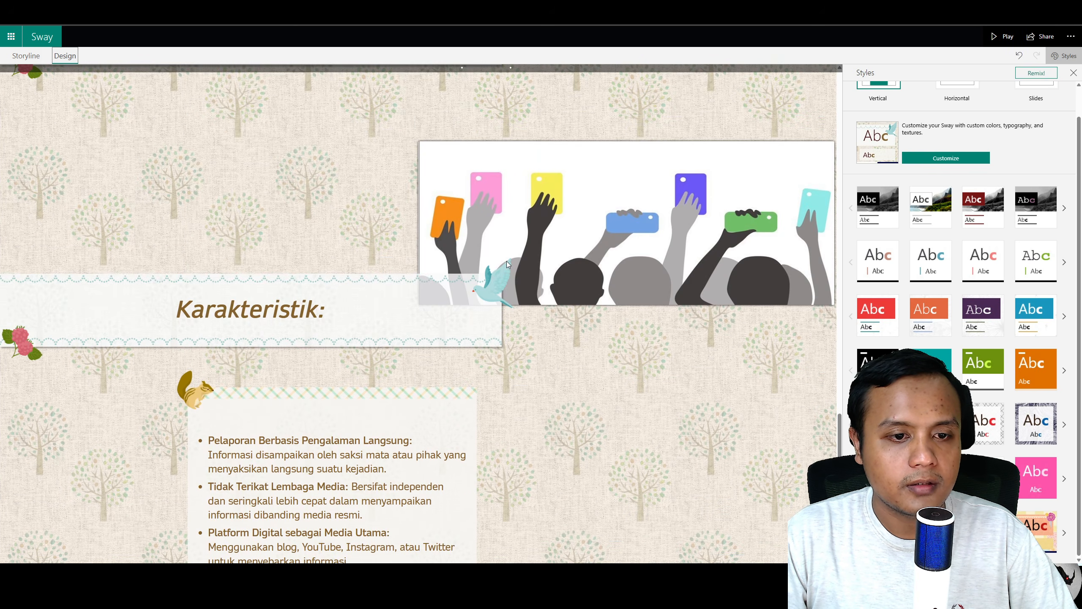
scroll(506, 264, down, 8)
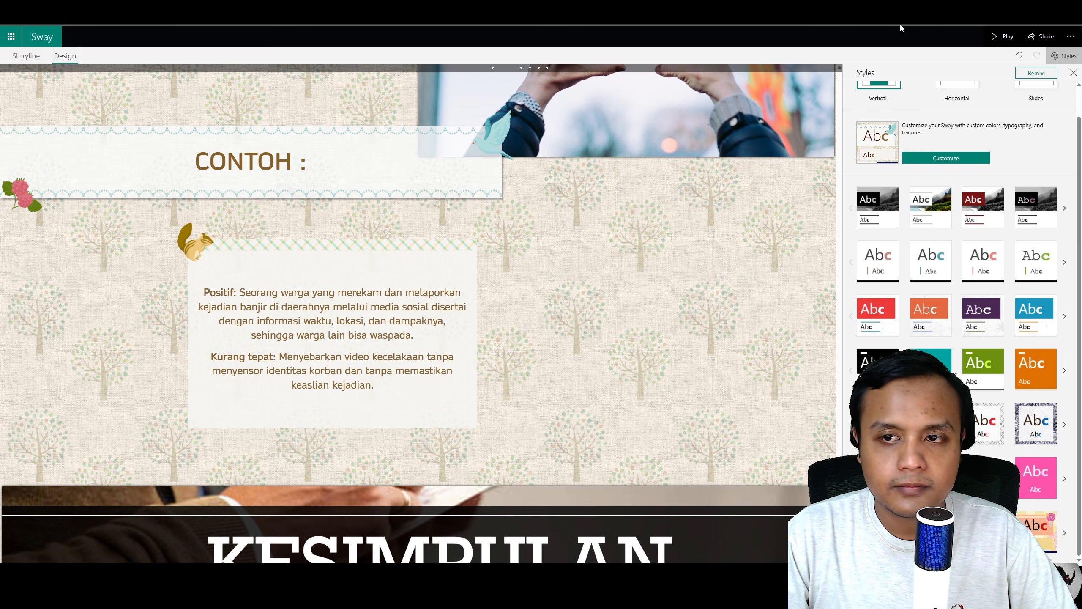
click(1074, 72)
scroll(736, 246, down, 10)
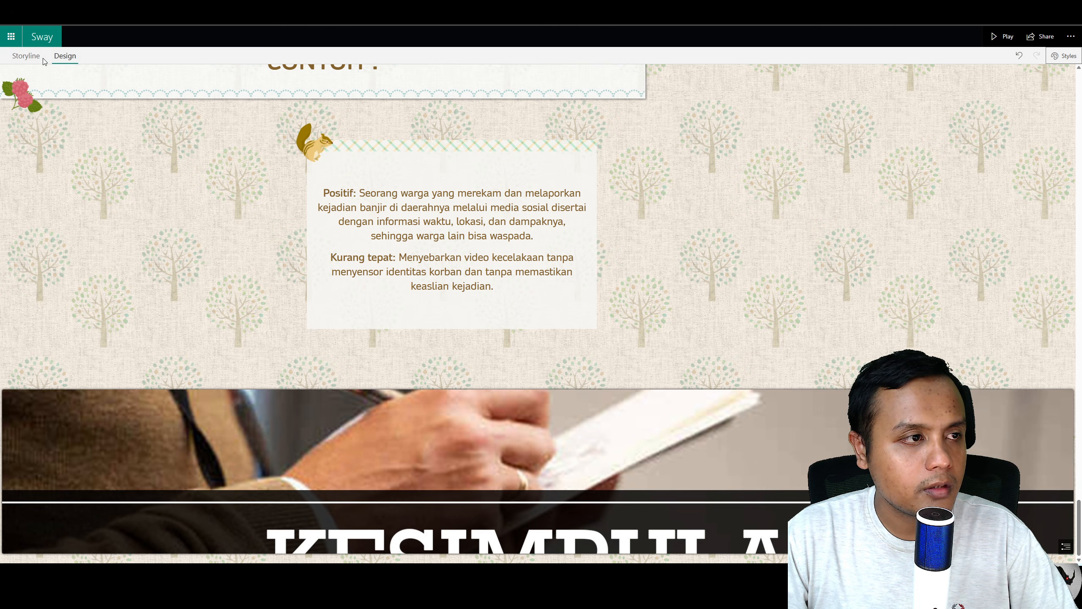
click(25, 56)
Step: Set two focus points on the KESIMPULAN background image of the new section
click(684, 465)
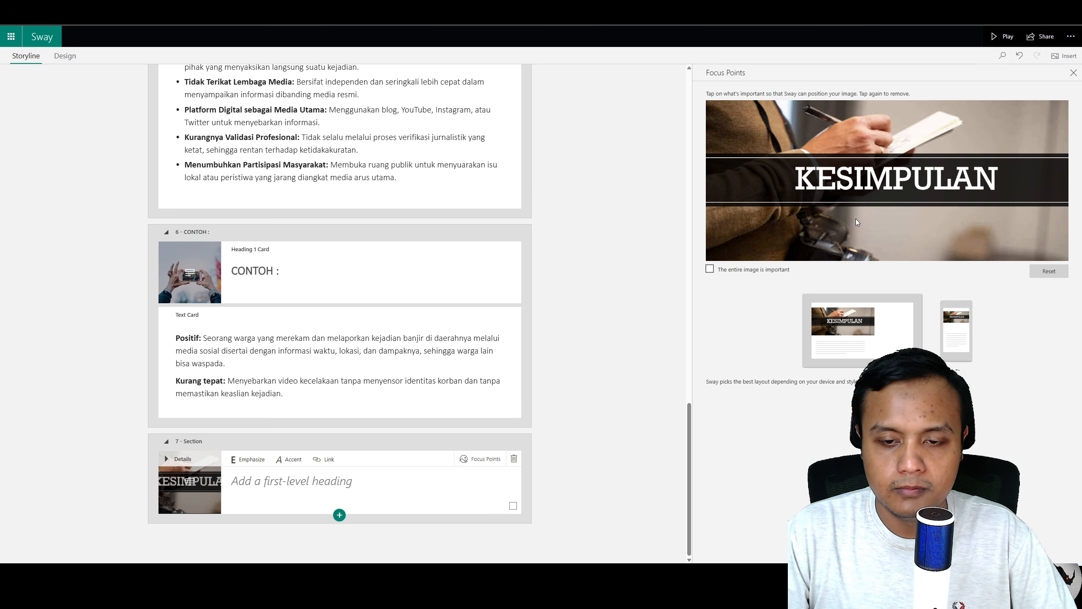
click(867, 195)
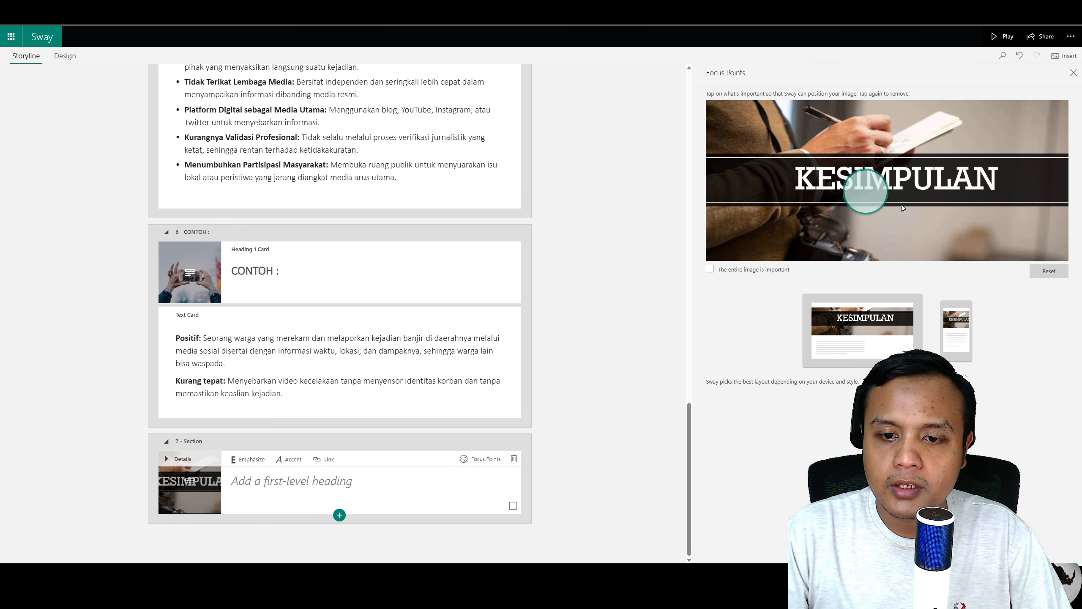
click(886, 165)
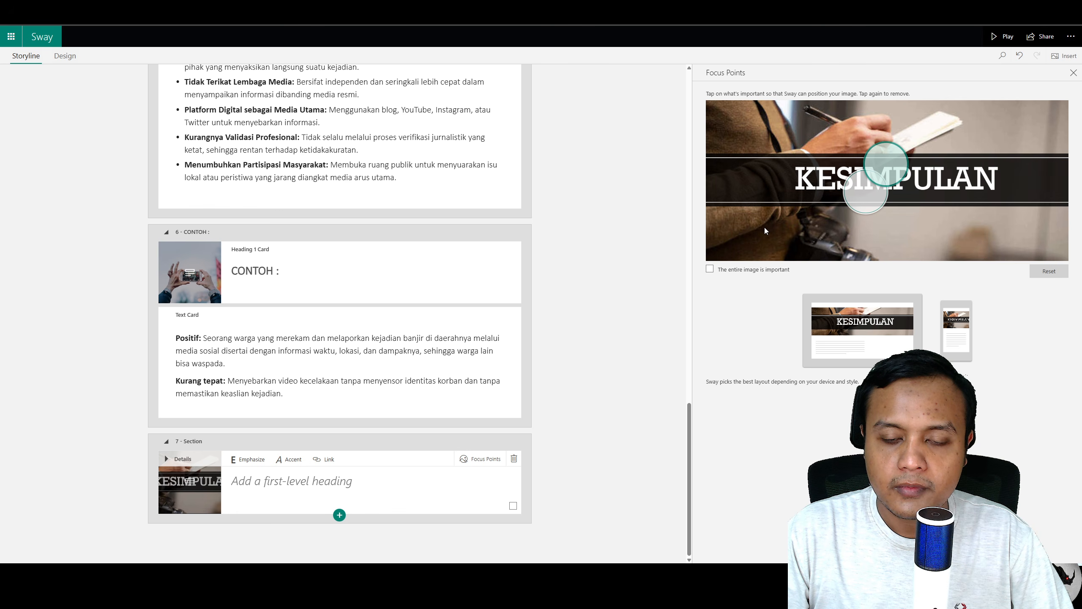
Step: Check the KESIMPULAN section's appearance in Design view, switching back and forth with Storyline
click(64, 56)
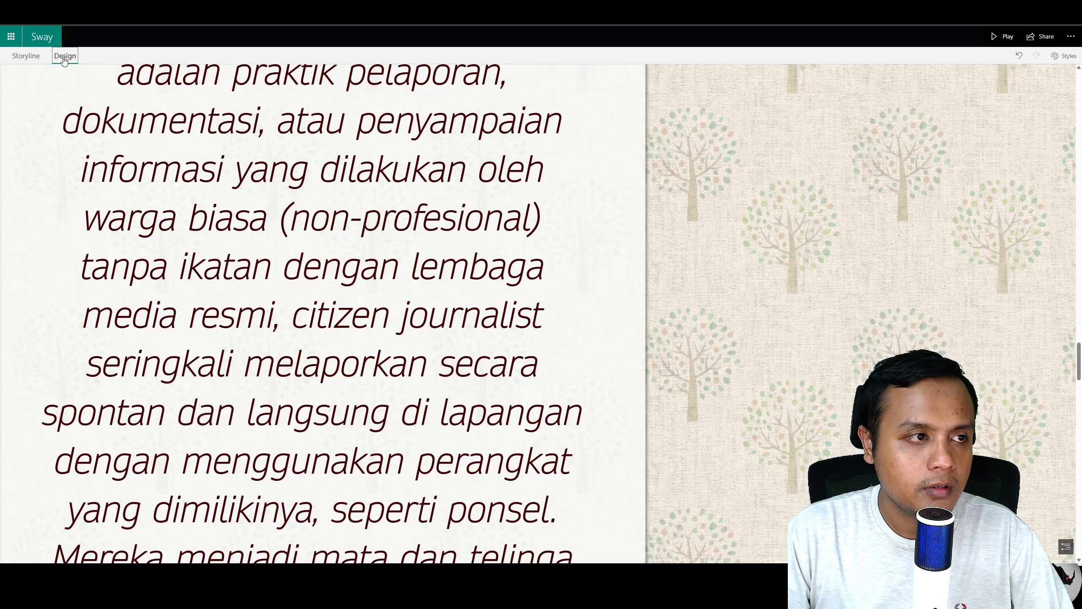
scroll(377, 214, down, 15)
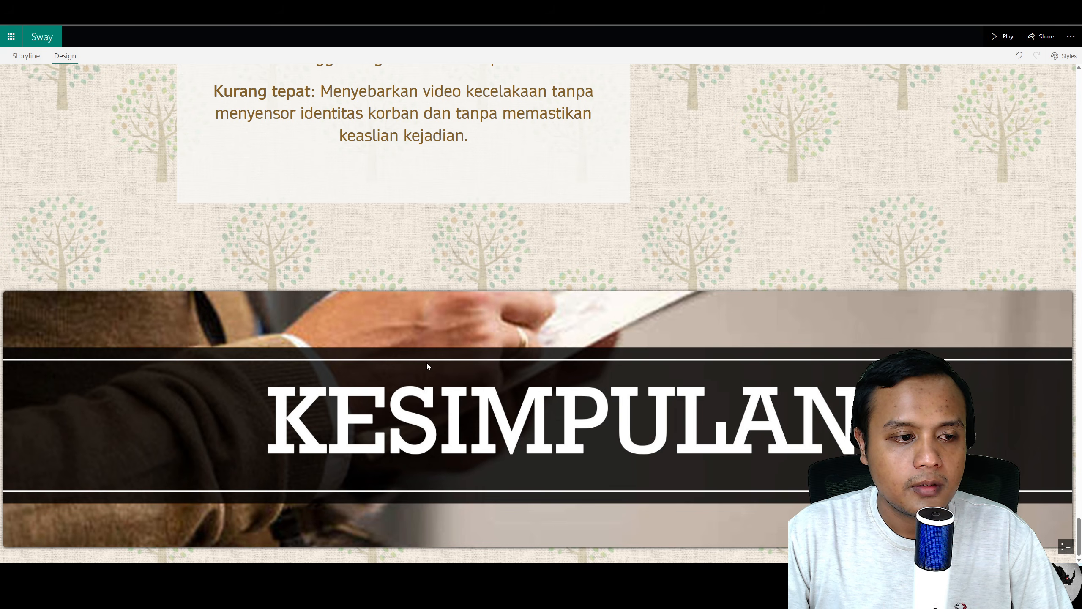
click(25, 56)
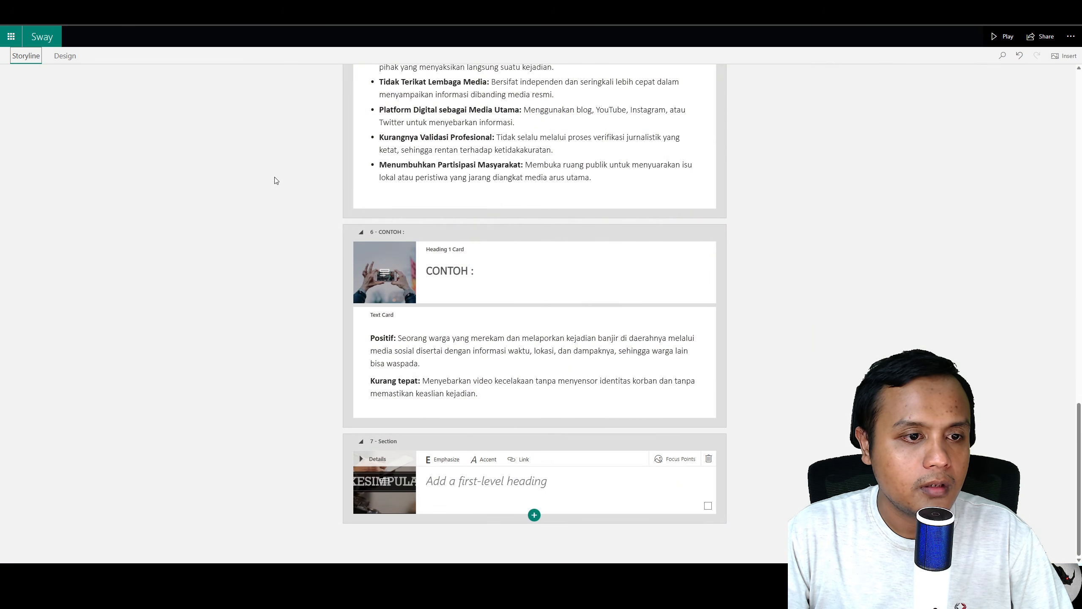
click(65, 56)
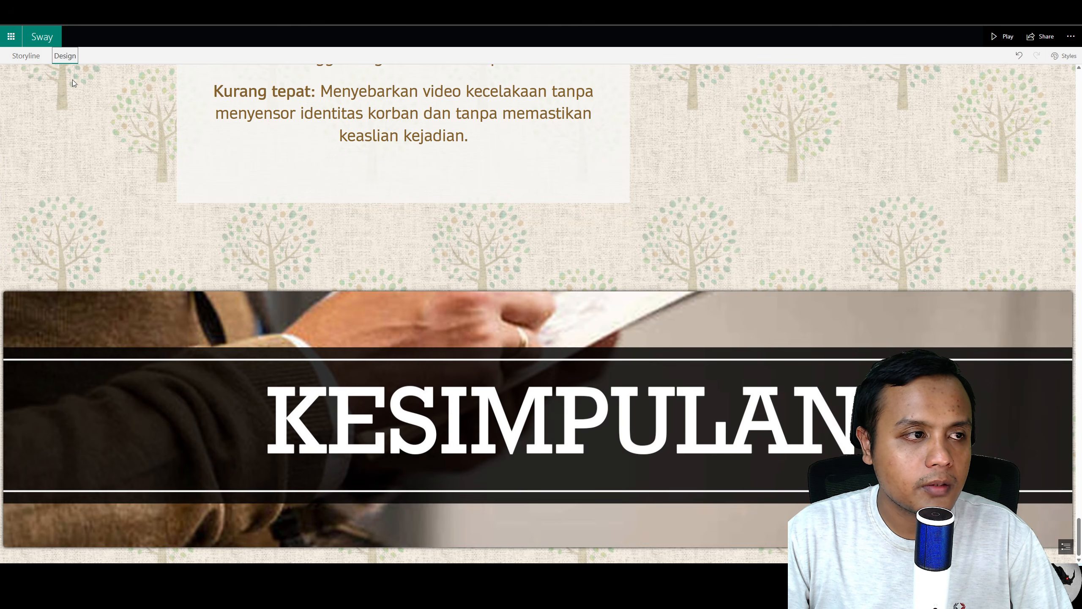
click(41, 58)
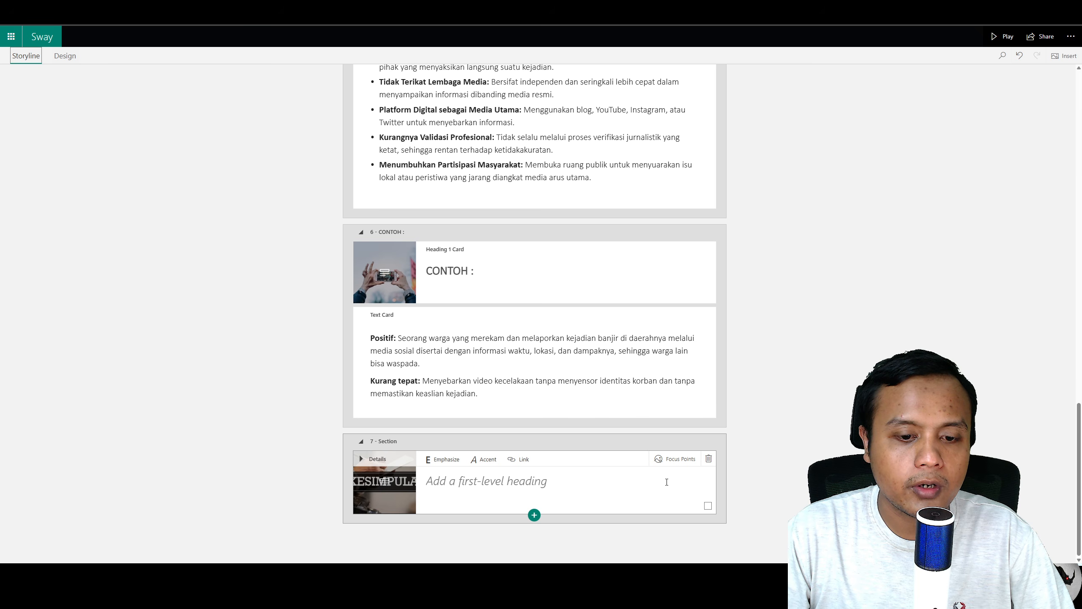
Step: Mark the entire KESIMPULAN background image as important in Focus Points and preview it in Design view
click(675, 460)
click(743, 269)
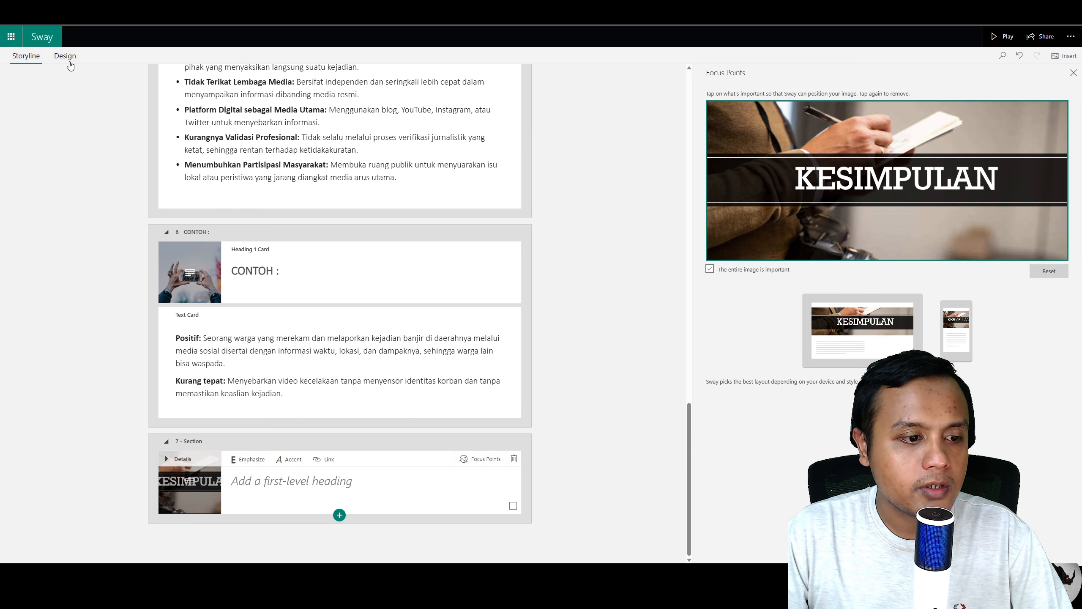
scroll(297, 179, up, 8)
scroll(297, 179, up, 8)
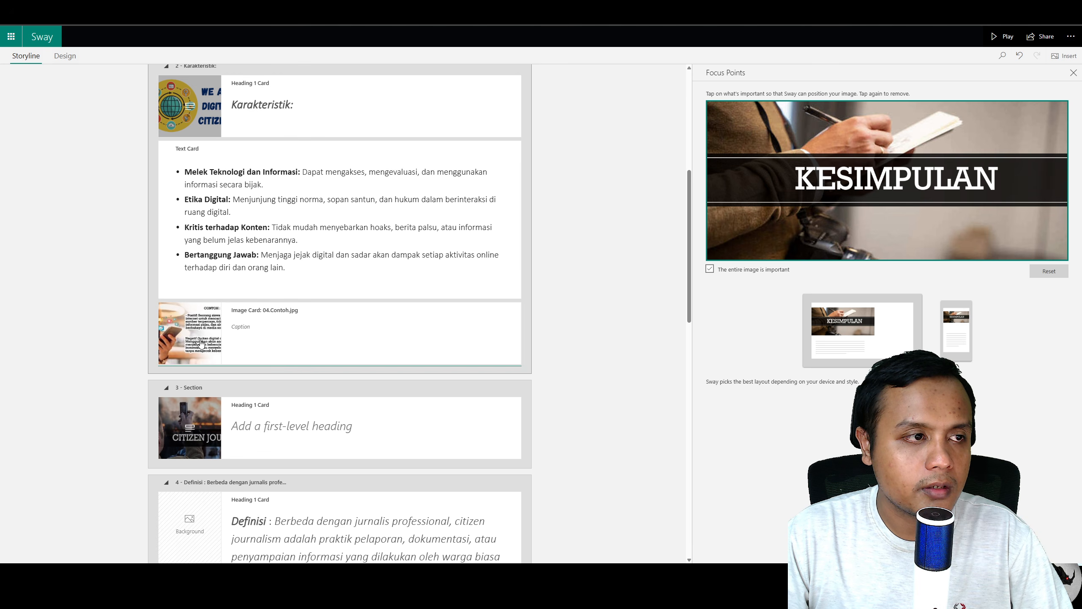
click(65, 56)
scroll(326, 242, down, 20)
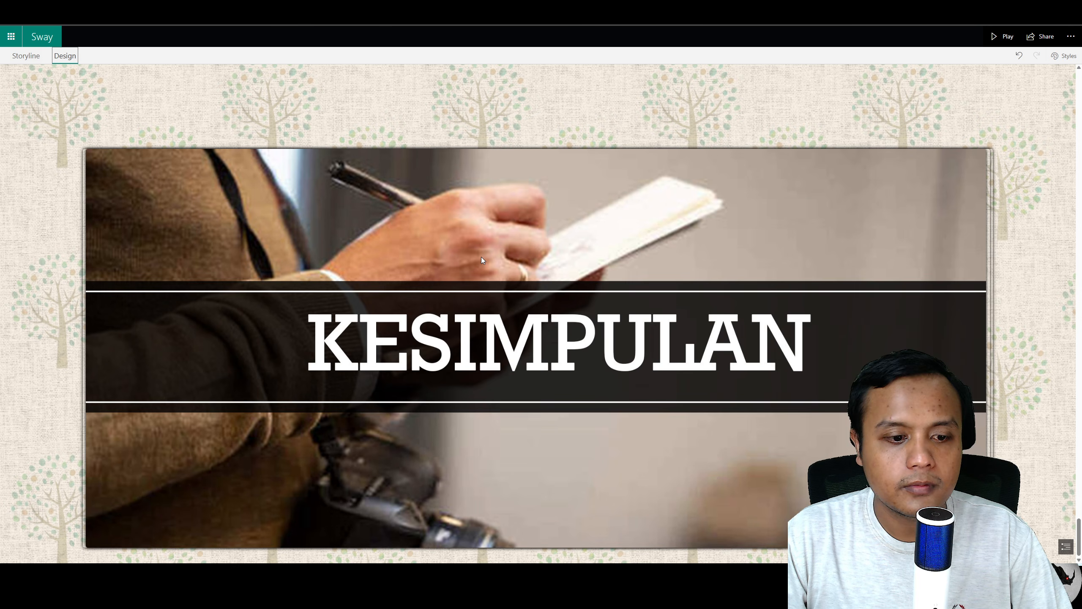
click(26, 56)
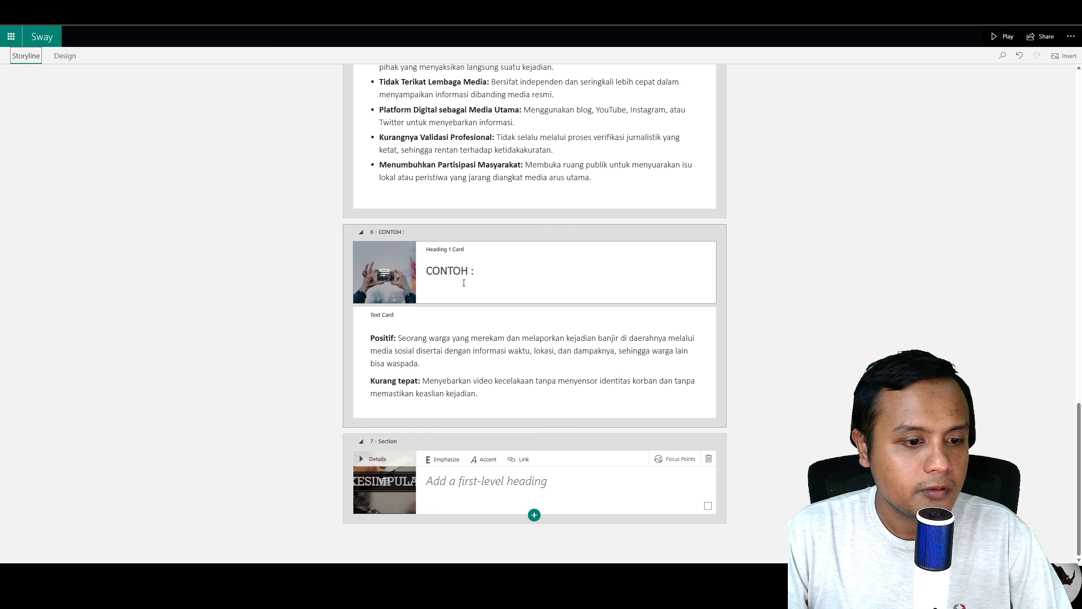
Step: Add a text card to the KESIMPULAN section, paste the conclusion paragraph, and set its card emphasis
click(535, 514)
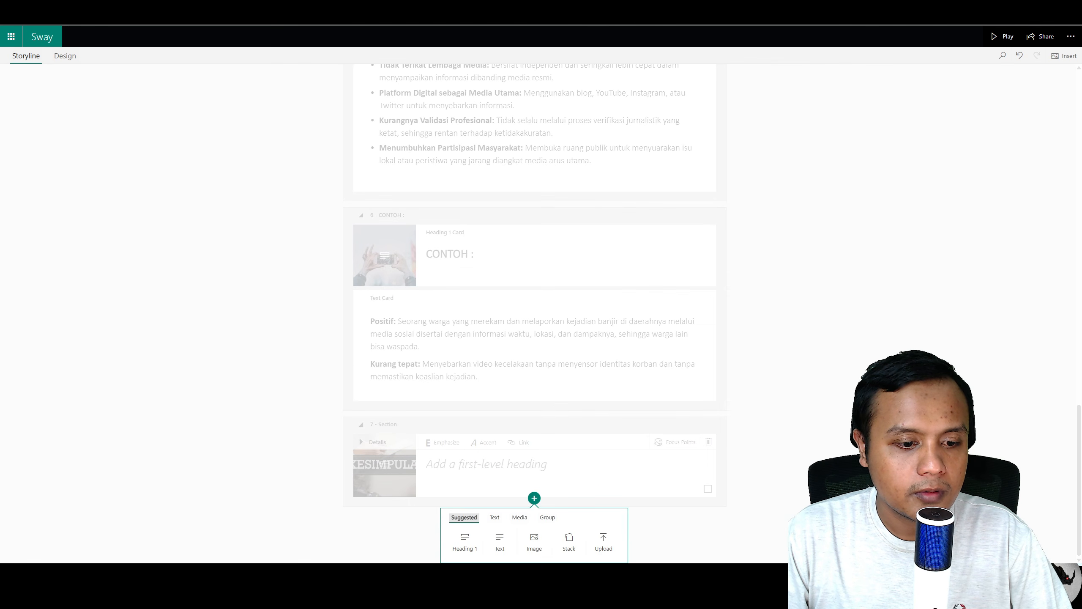
click(500, 542)
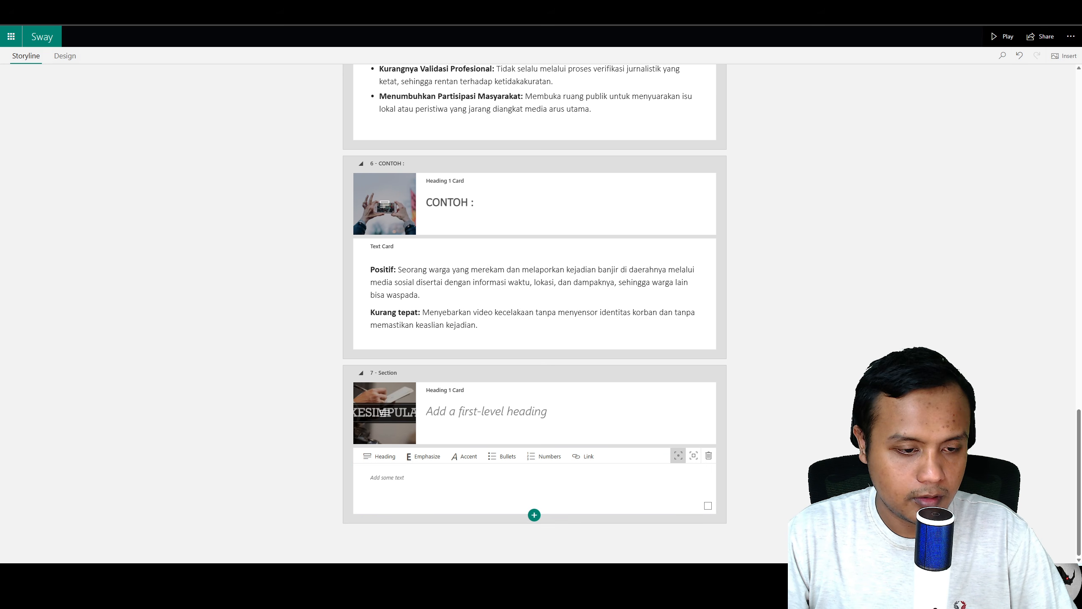
click(483, 481)
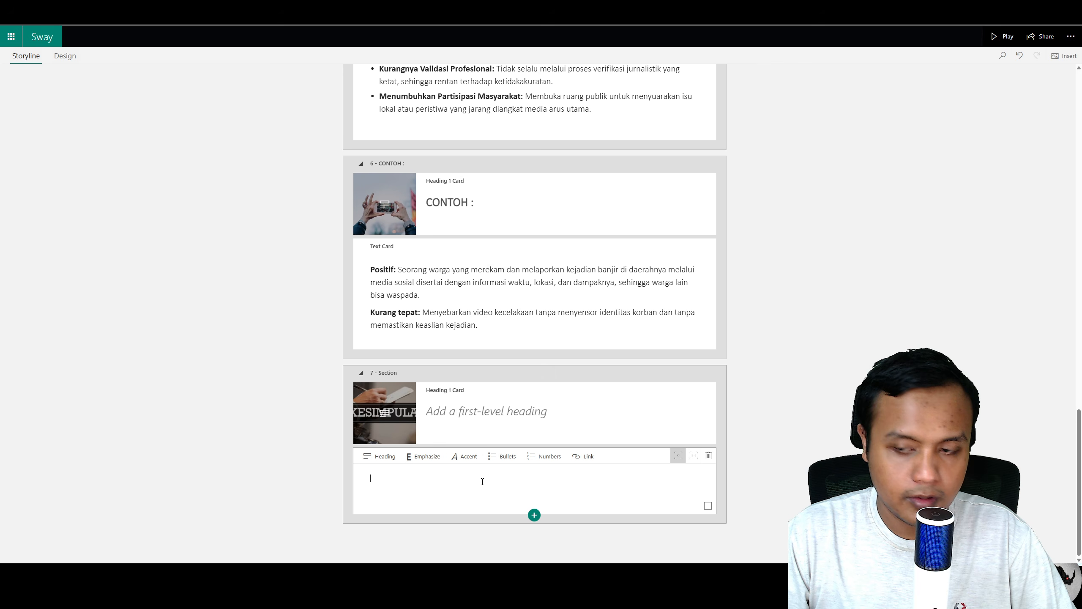
text(Digital citizen adalah individu yang menggunakan teknologi digital secara cerdas, etis, dan bertanggung jawab dalam kehidupan sehari-hari, dengan fokus pada etika, keamanan, dan kontribusi positif di ruang digital. Sementara itu, citizen journalism adalah aktivitas pelaporan informasi atau berita yang dilakukan oleh warga biasa, bukan jurnalis profesional, yang menyebarkan informasi melalui media digital seperti blog, media sosial, atau video. Perbedaan utamanya terletak pada peran dan tujuan: digital citizen bertujuan membentuk lingkungan digital yang sehat melalui perilaku daring yang bijak, sedangkan citizen journalist bertujuan menyampaikan informasi langsung dari masyarakat, meskipun kadang tidak melalui proses verifikasi jurnalistik yang ketat.)
drag(708, 457, 692, 474)
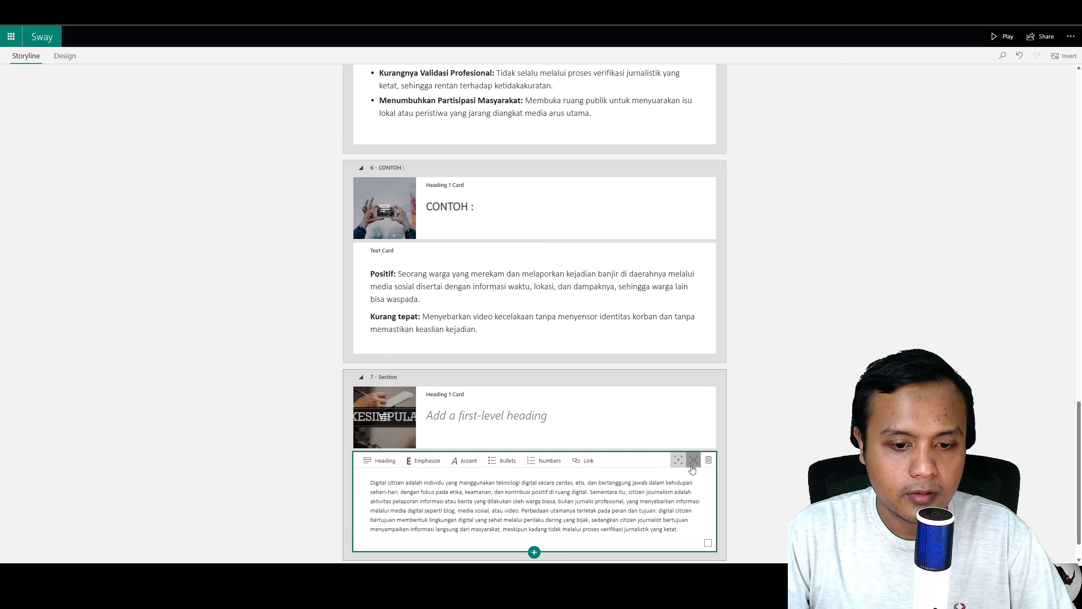
click(693, 460)
mouse_move(619, 466)
mouse_down()
mouse_move(624, 332)
mouse_move(620, 482)
mouse_up()
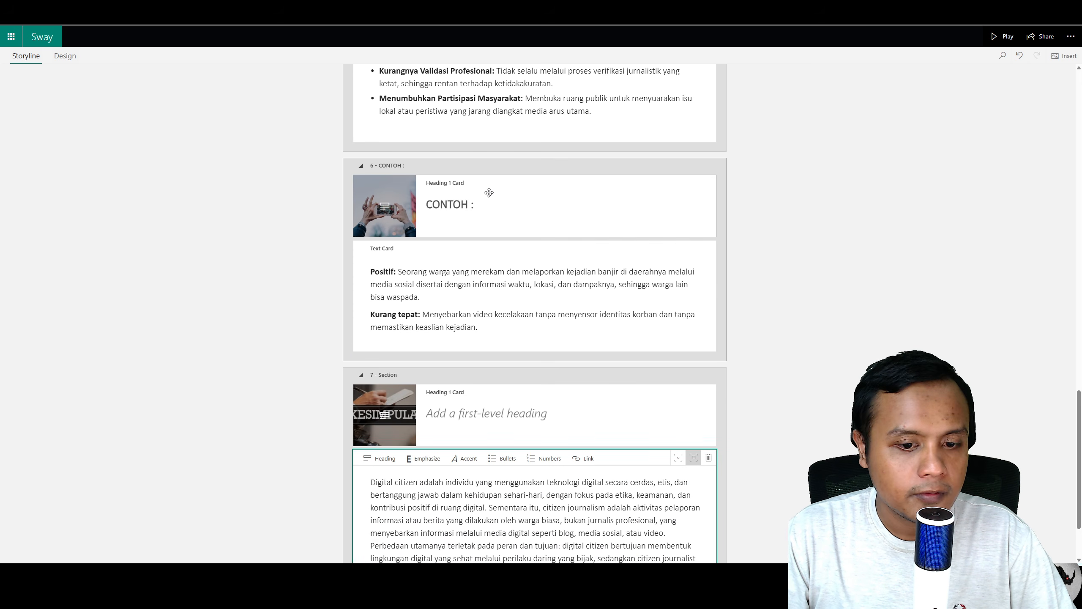
Step: Review the conclusion text card and preceding sections in Design view
scroll(488, 193, down, 3)
click(70, 56)
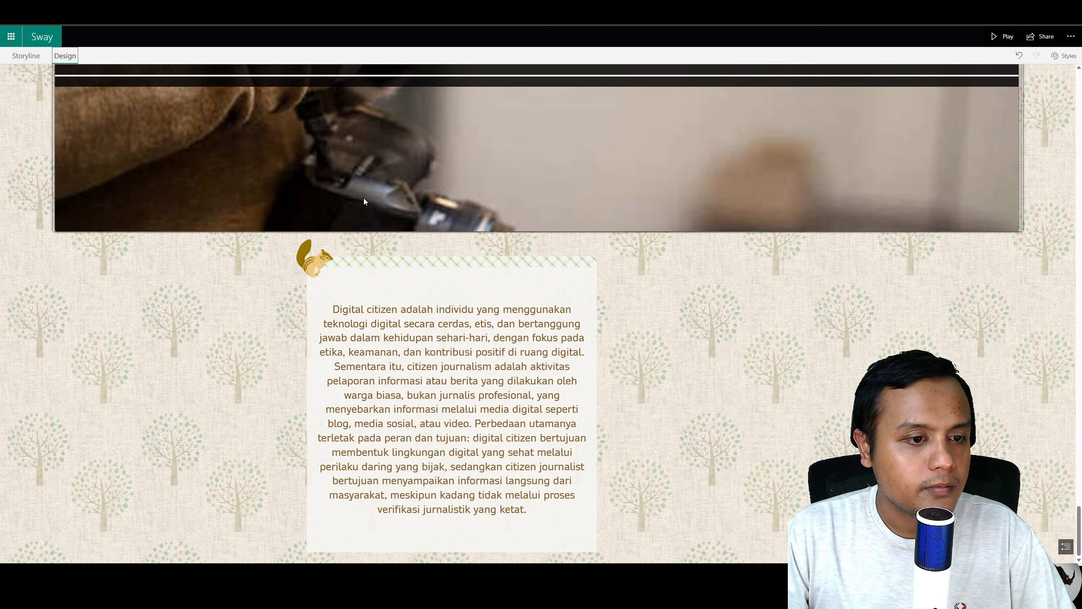
scroll(516, 257, up, 5)
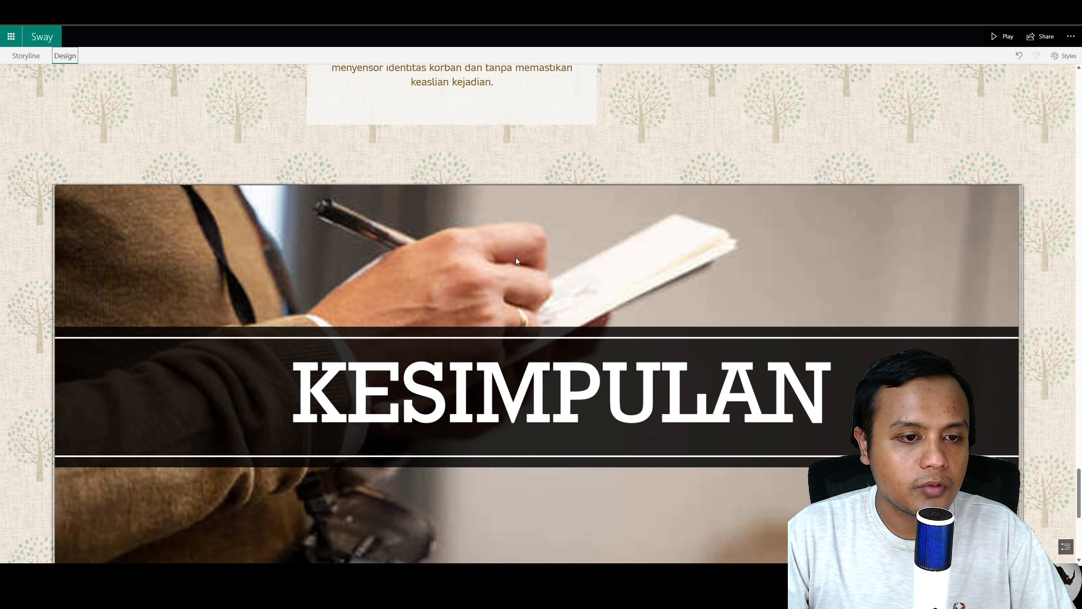
scroll(515, 262, down, 10)
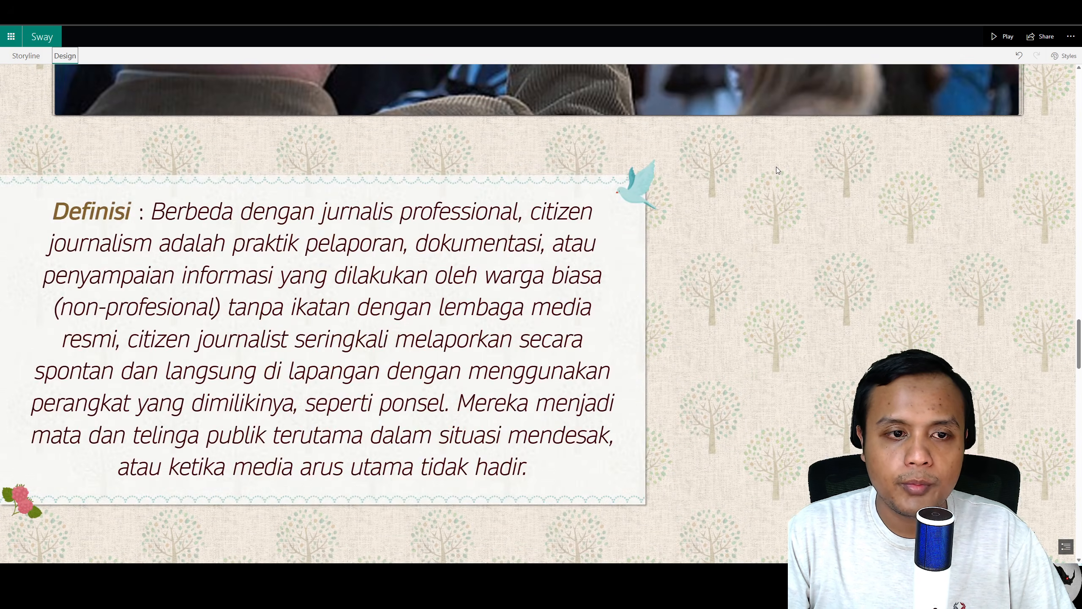
scroll(776, 167, up, 20)
Step: Play the Sway and scroll through its opening sections
click(1003, 38)
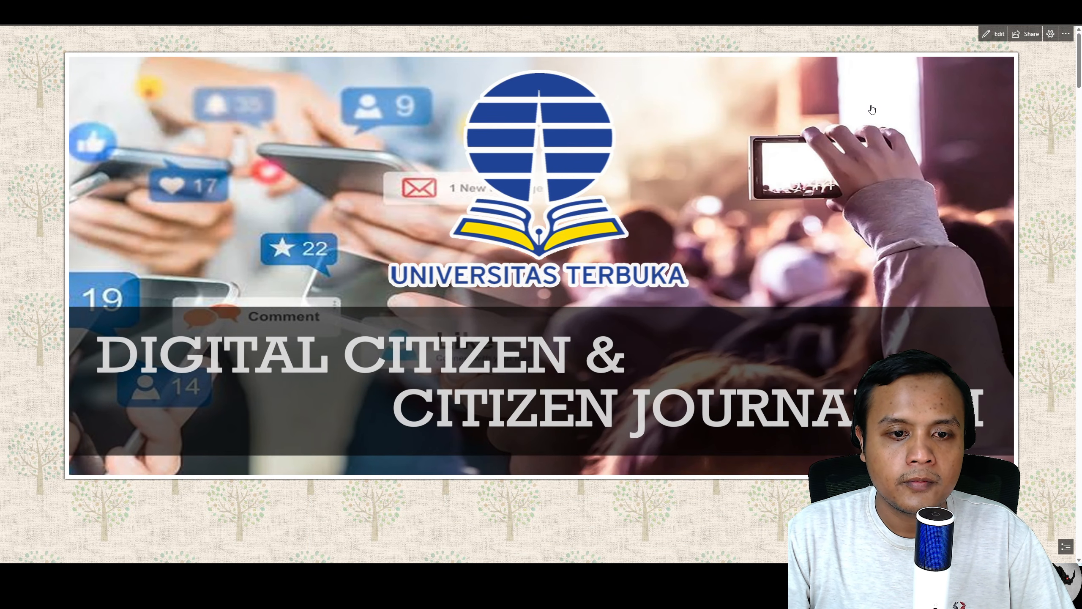
scroll(846, 136, down, 5)
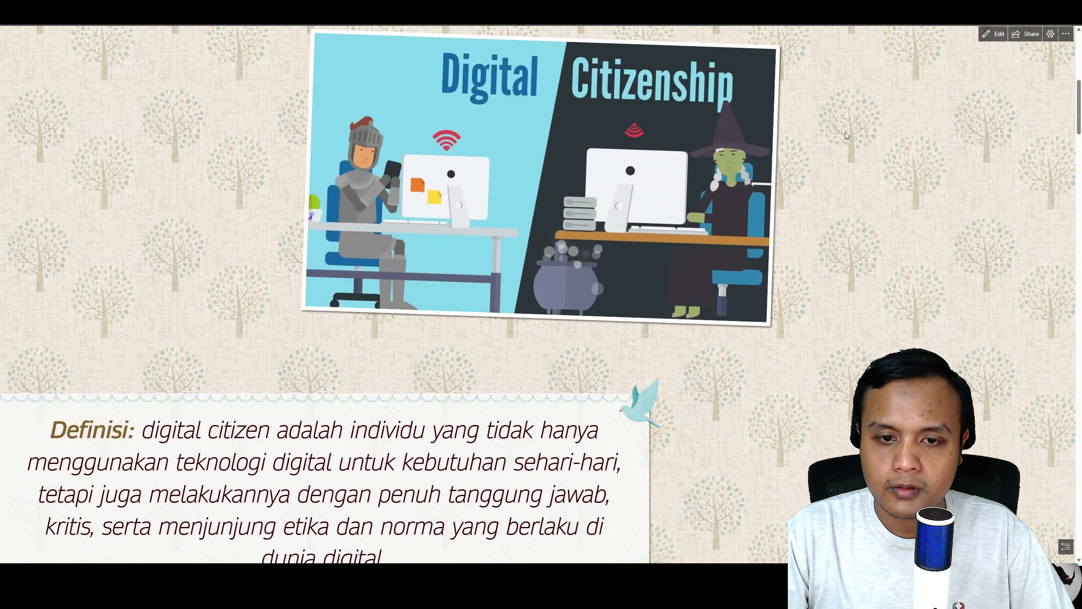
scroll(845, 132, down, 8)
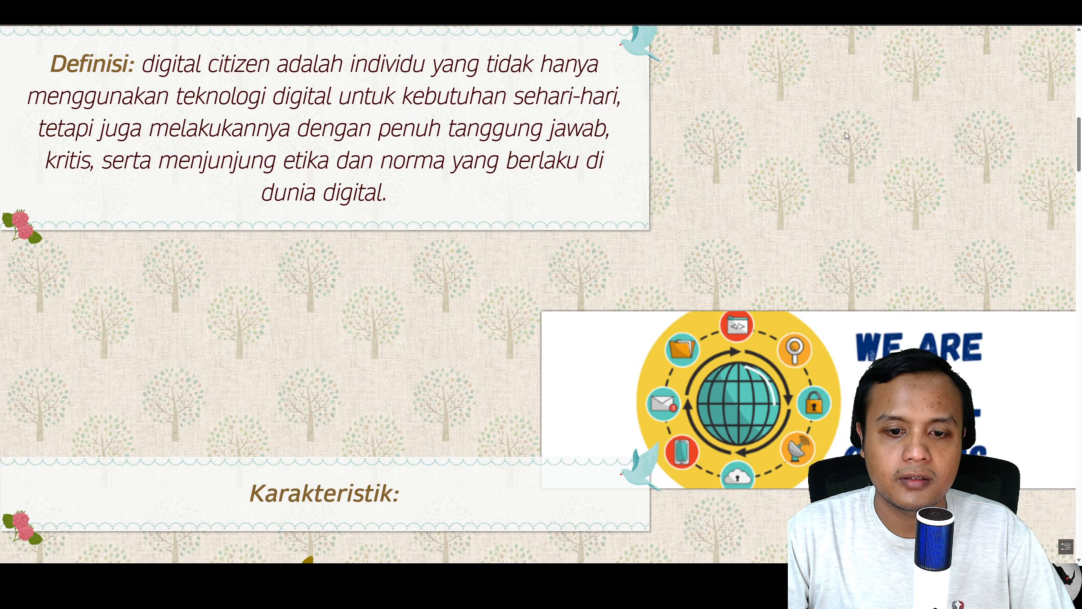
scroll(847, 137, down, 8)
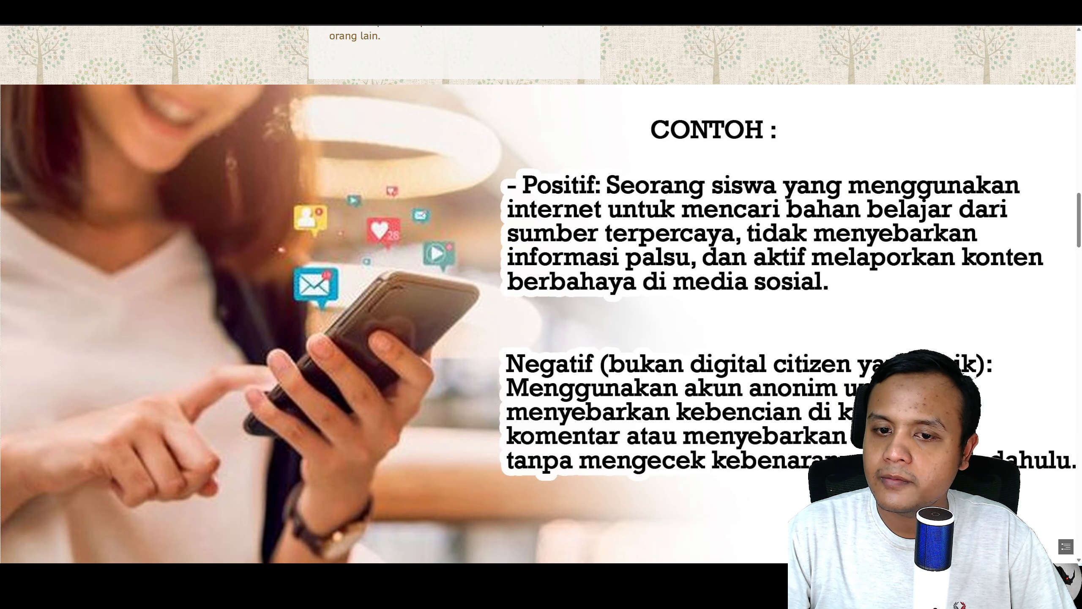